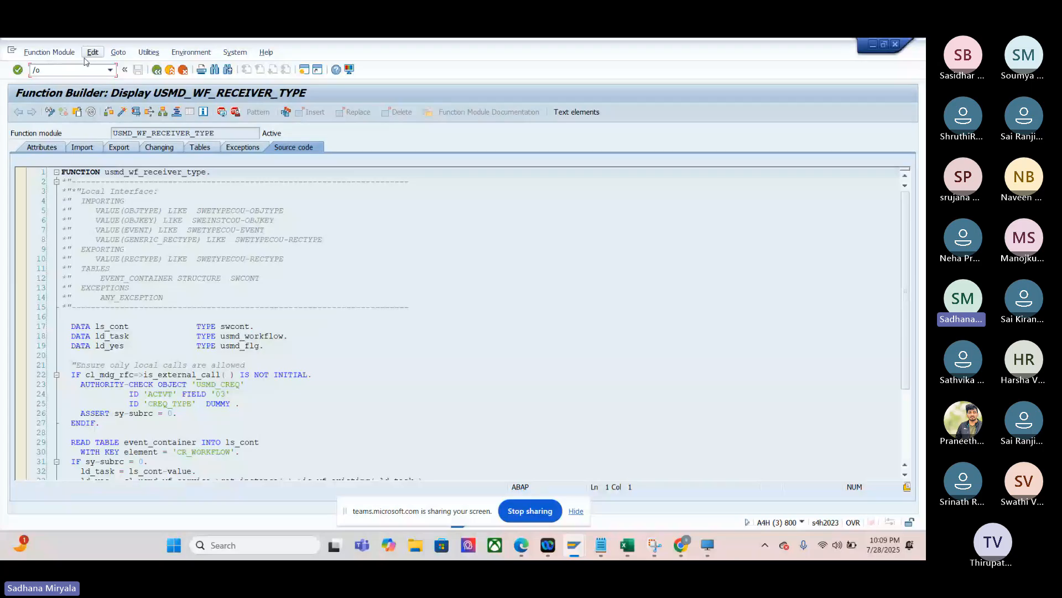
# - Open MDGIMG in a new session and run Configure Workflow Tasks under Central Governance > General Settings > Process Modeling > Workflow
pyautogui.write('mdgimg')
pyautogui.press('Return')
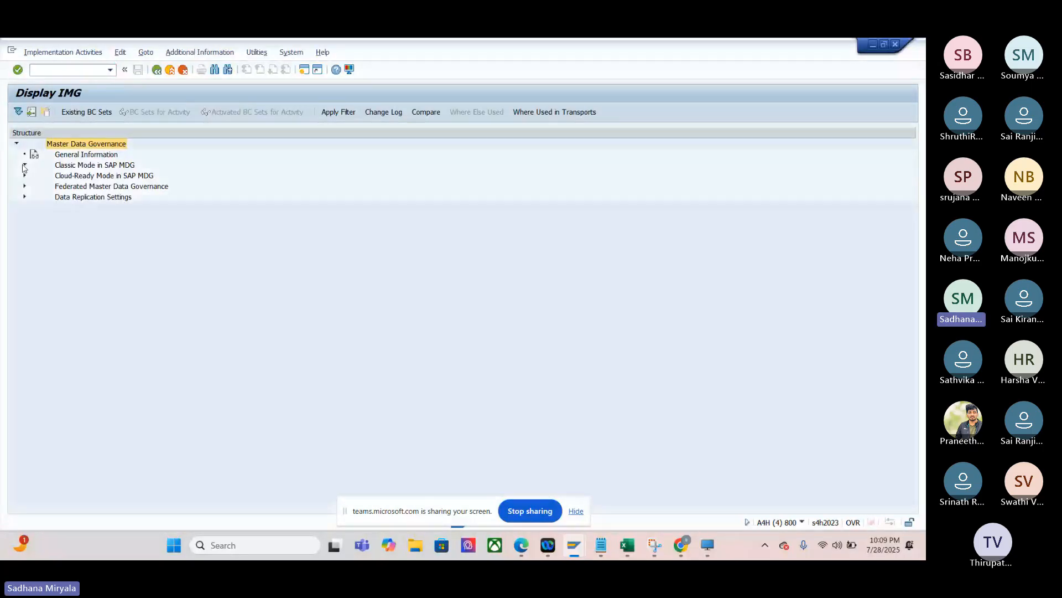
pyautogui.click(24, 166)
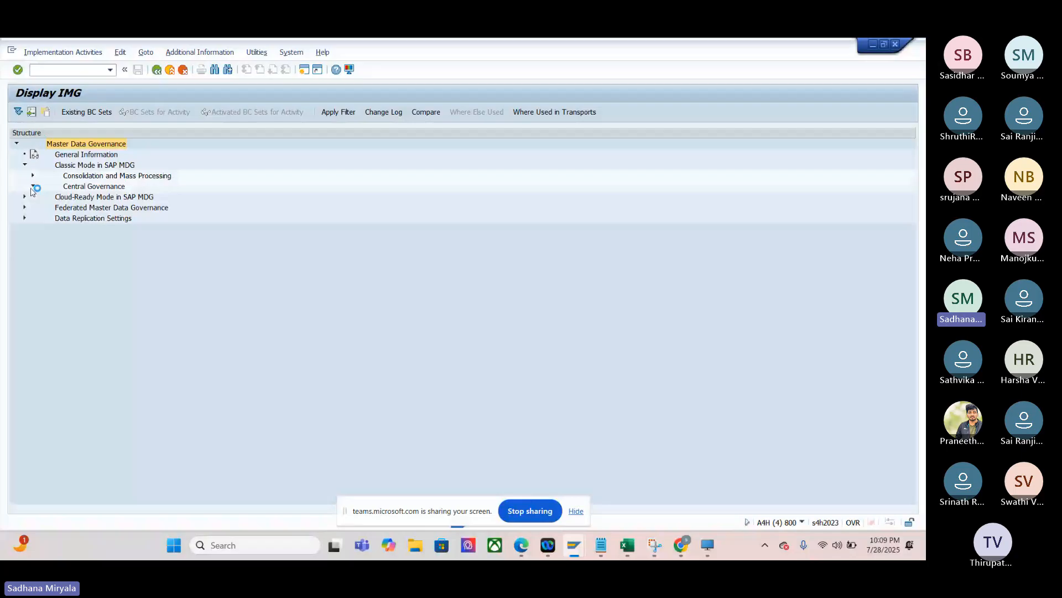
pyautogui.click(33, 186)
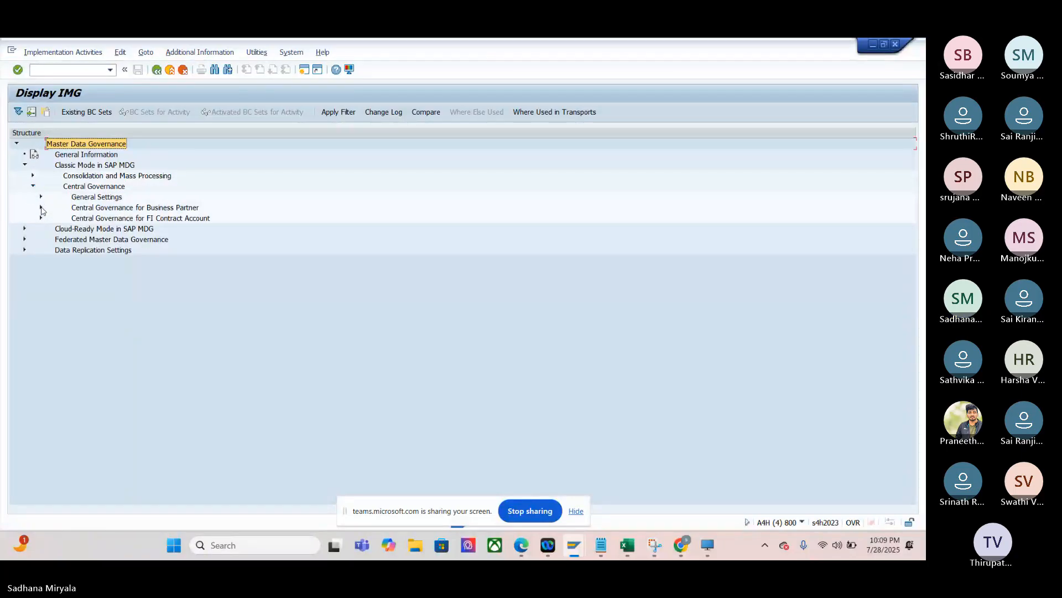
pyautogui.click(41, 208)
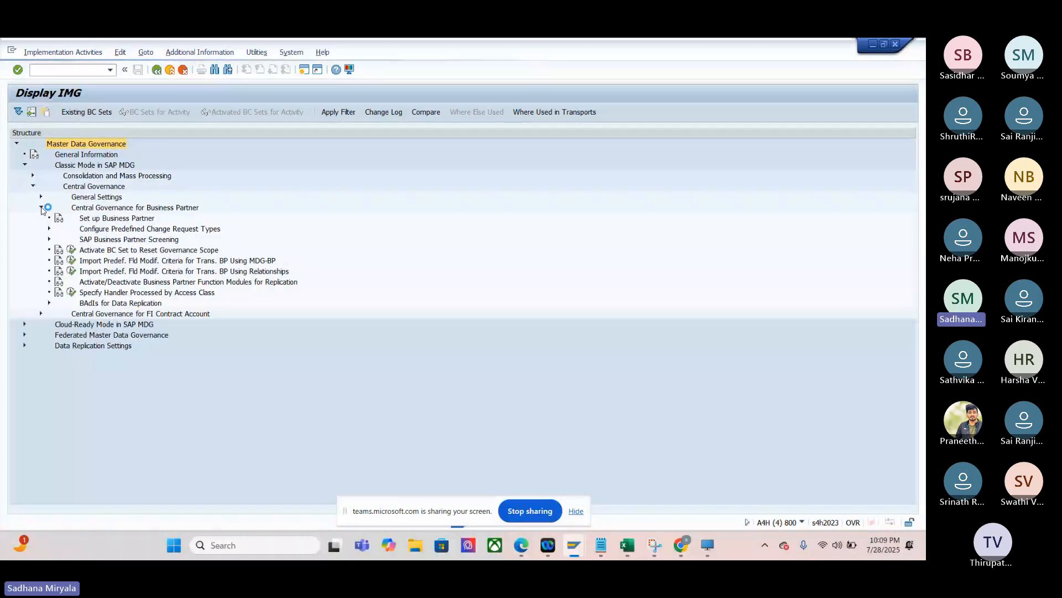
pyautogui.click(41, 207)
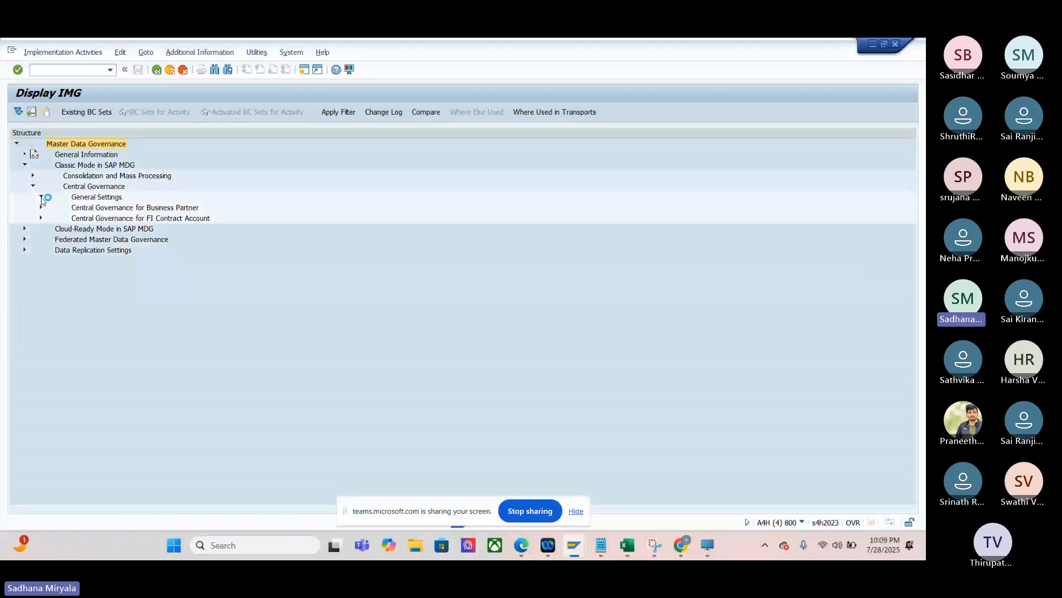
pyautogui.click(41, 196)
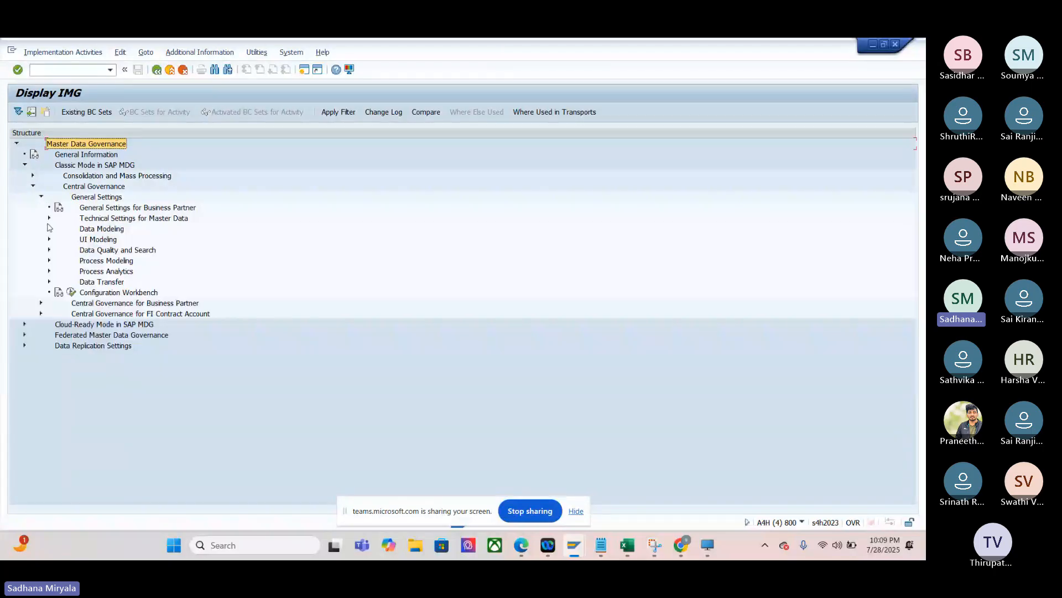
pyautogui.click(49, 261)
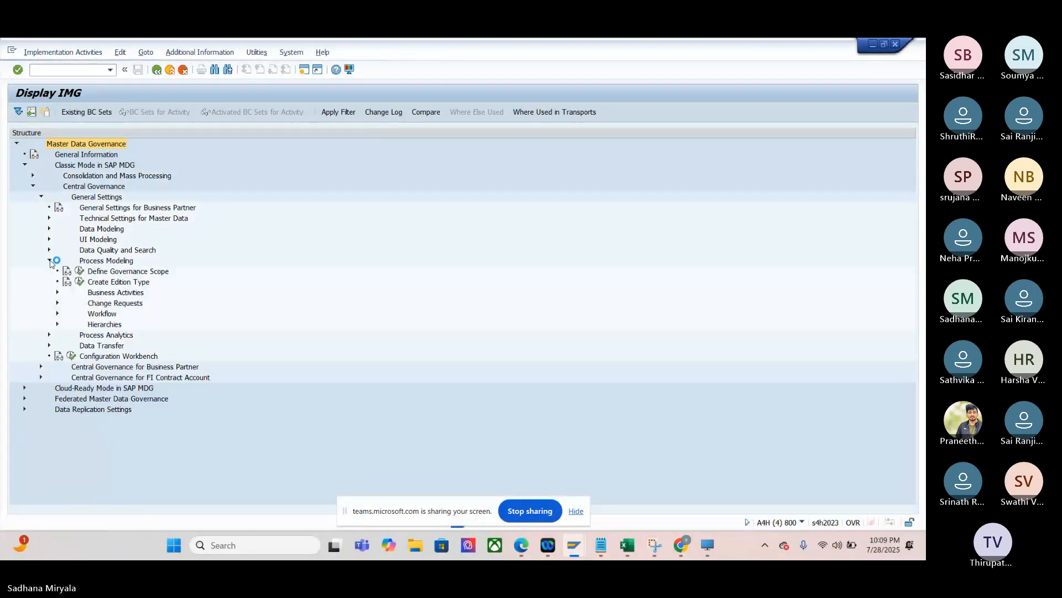
pyautogui.click(57, 314)
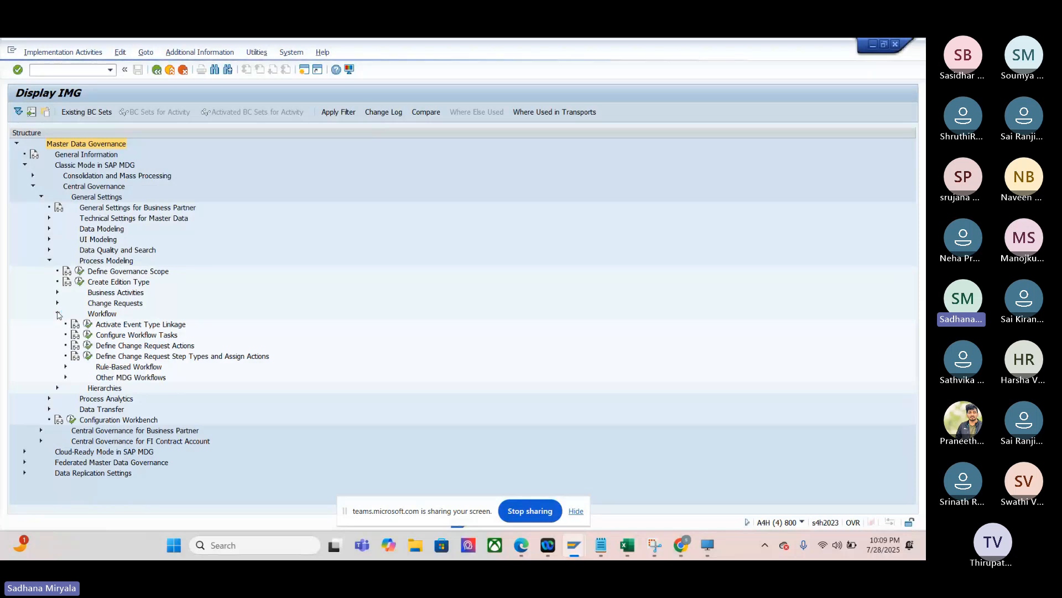
pyautogui.click(87, 336)
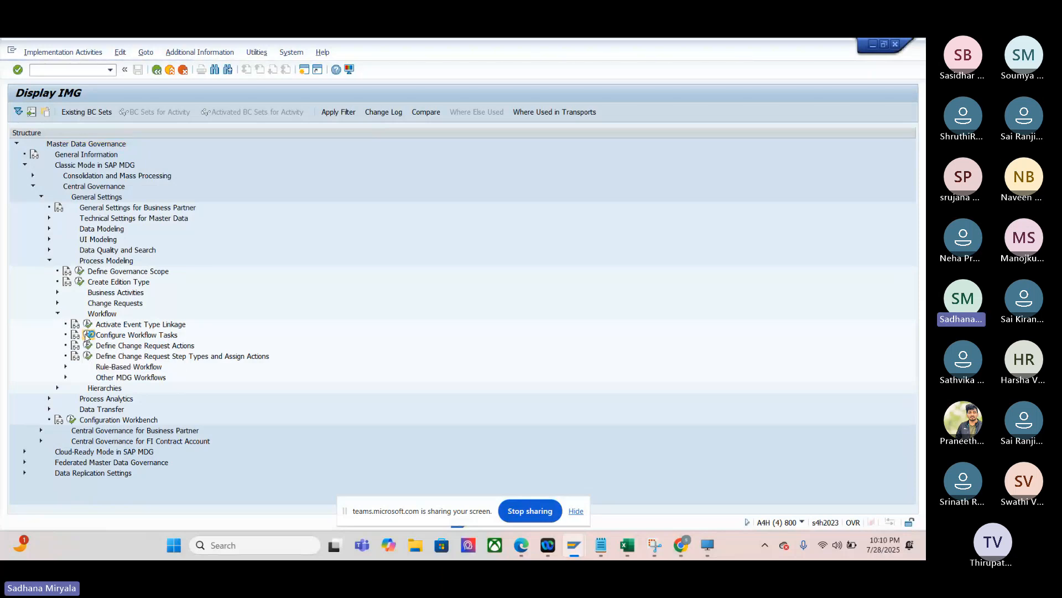
# - Switch to Chrome and find the application component named for configuring workflow tasks on the Set Up the Workflow help page
pyautogui.moveTo(688, 532)
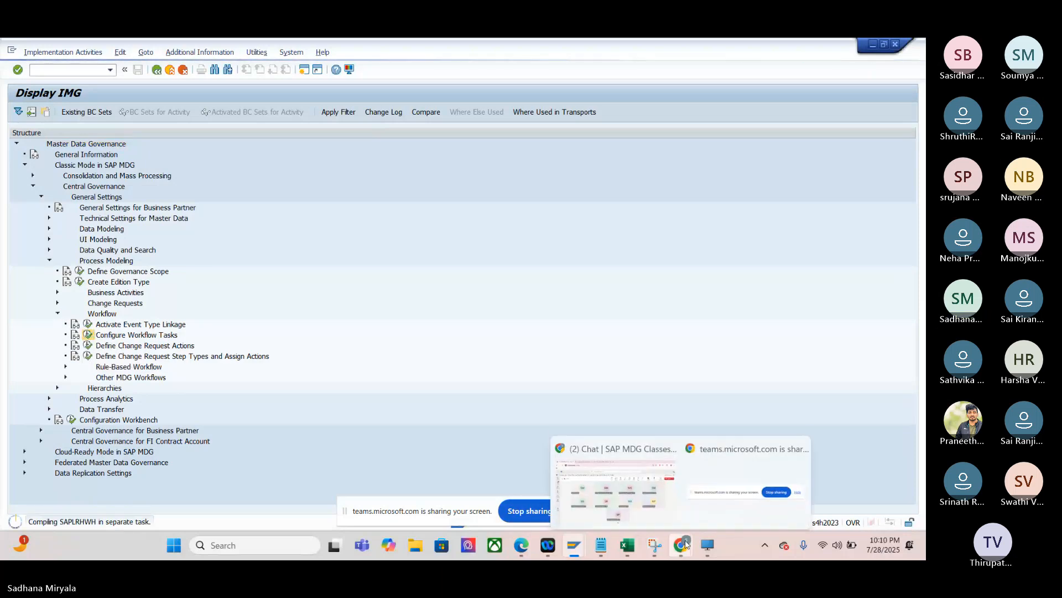
pyautogui.click(614, 476)
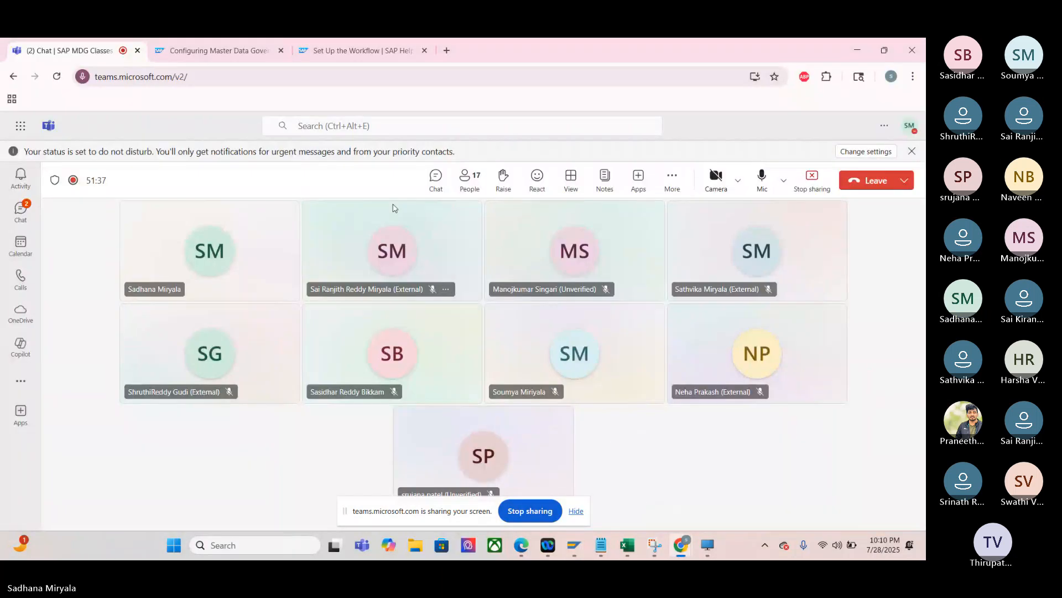
pyautogui.click(327, 50)
pyautogui.scroll(-2, 336, 248)
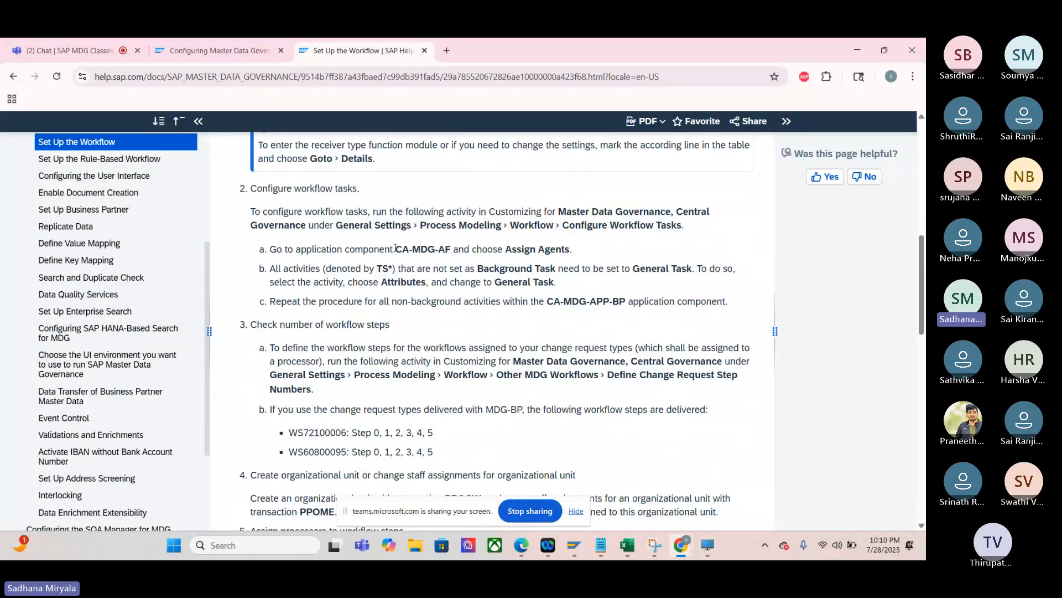
pyautogui.moveTo(395, 249); pyautogui.dragTo(452, 250)
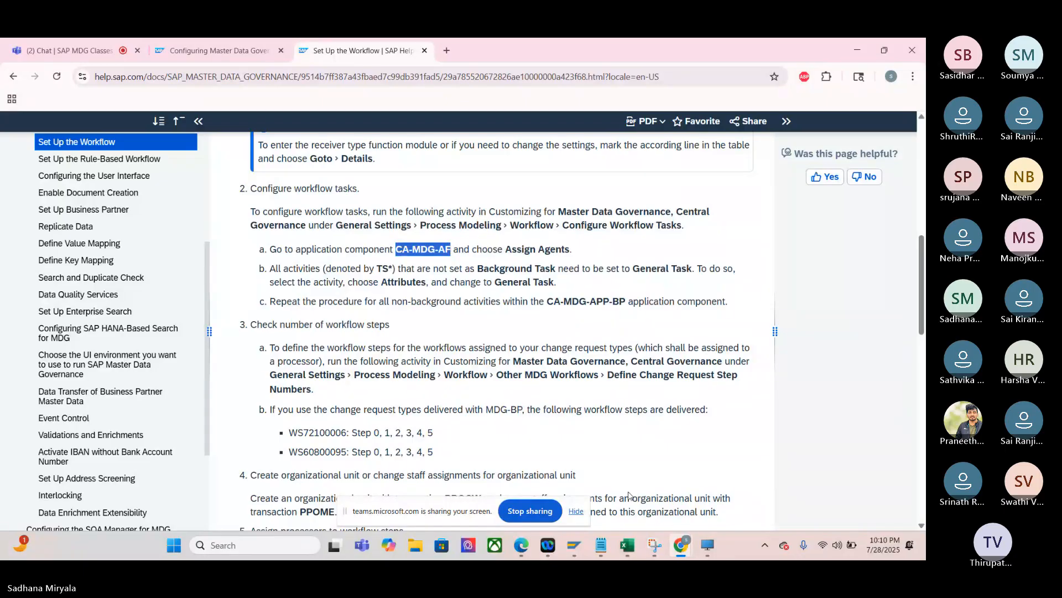
# - Switch back to SAP GUI, expand application component CA-MDG-AF in the task customizing overview, and open its agent assignment
pyautogui.click(576, 545)
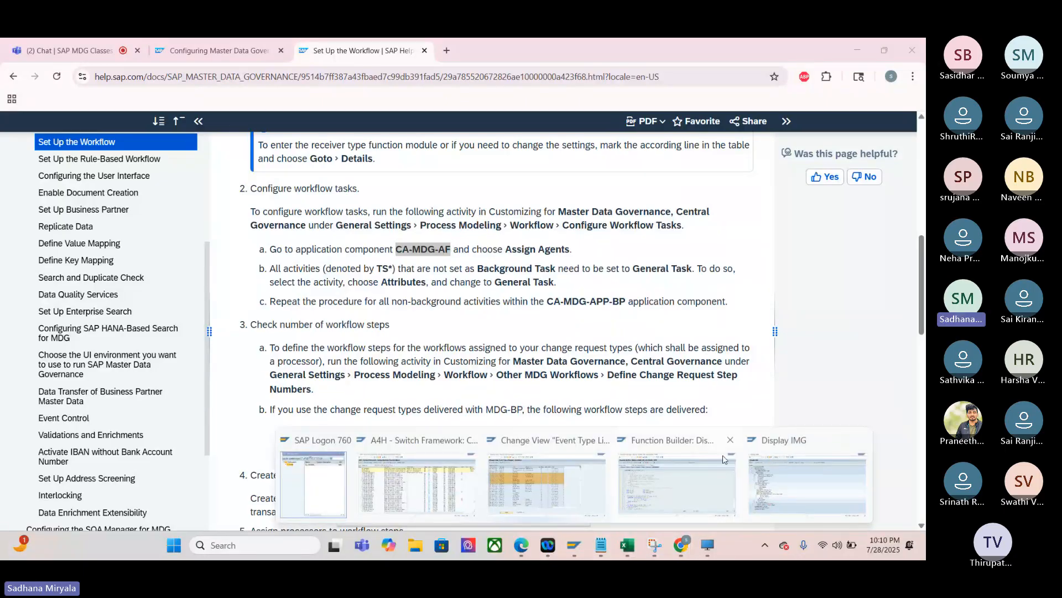
pyautogui.click(793, 467)
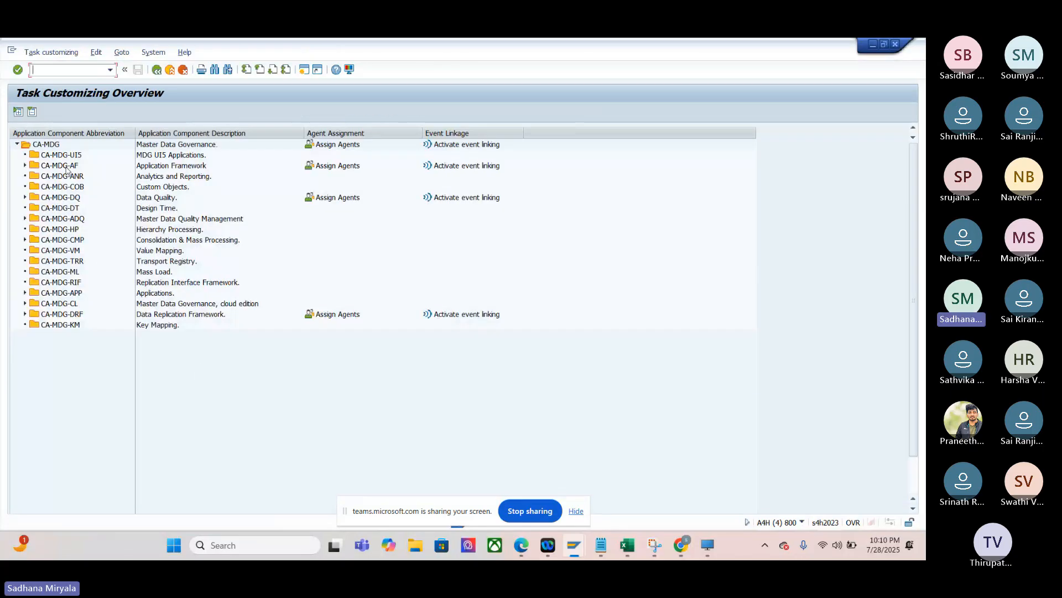
pyautogui.click(26, 166)
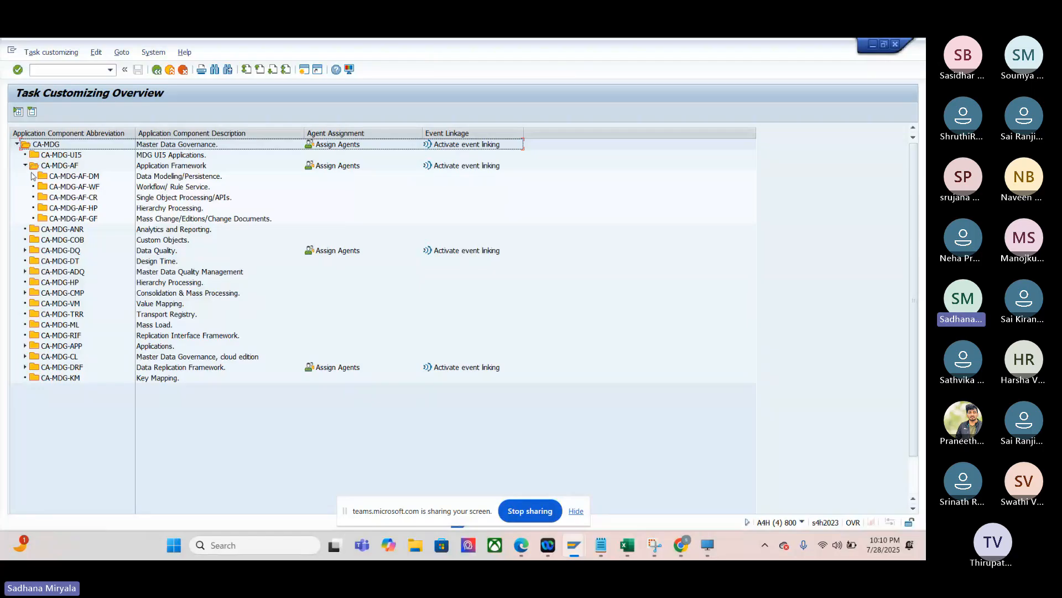
pyautogui.click(81, 167)
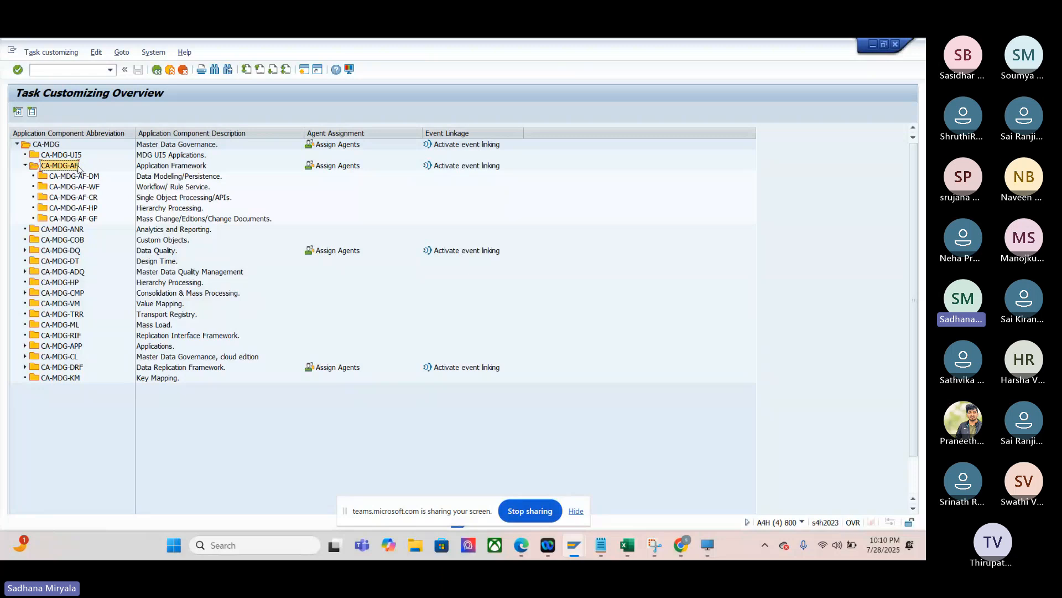
pyautogui.click(311, 171)
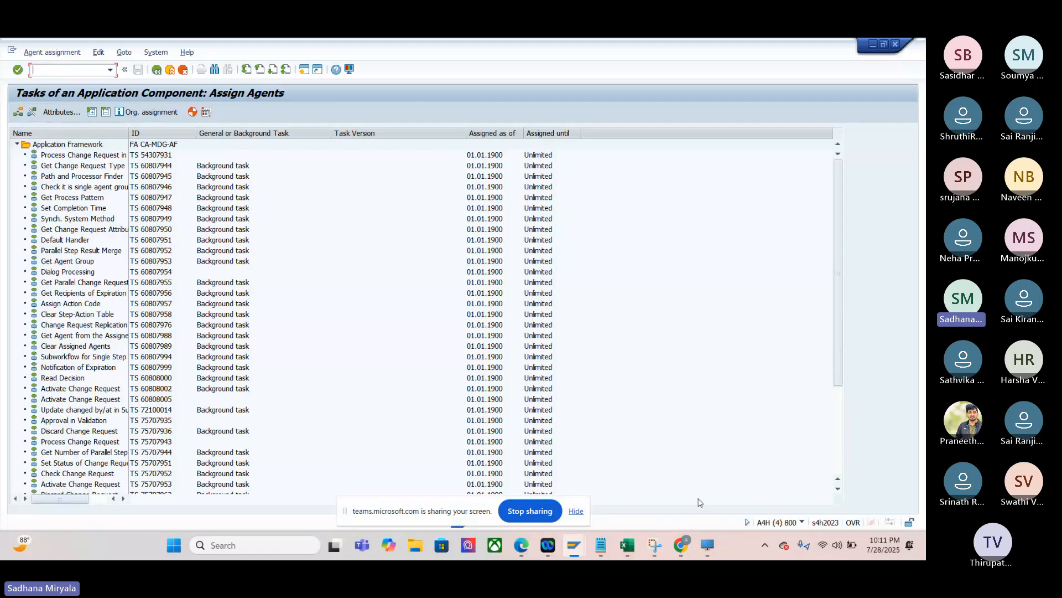
# - Check the help page in Chrome for the General Task instructions, and return to the CA-MDG-AF task list in SAP GUI
pyautogui.moveTo(683, 548)
pyautogui.click(619, 470)
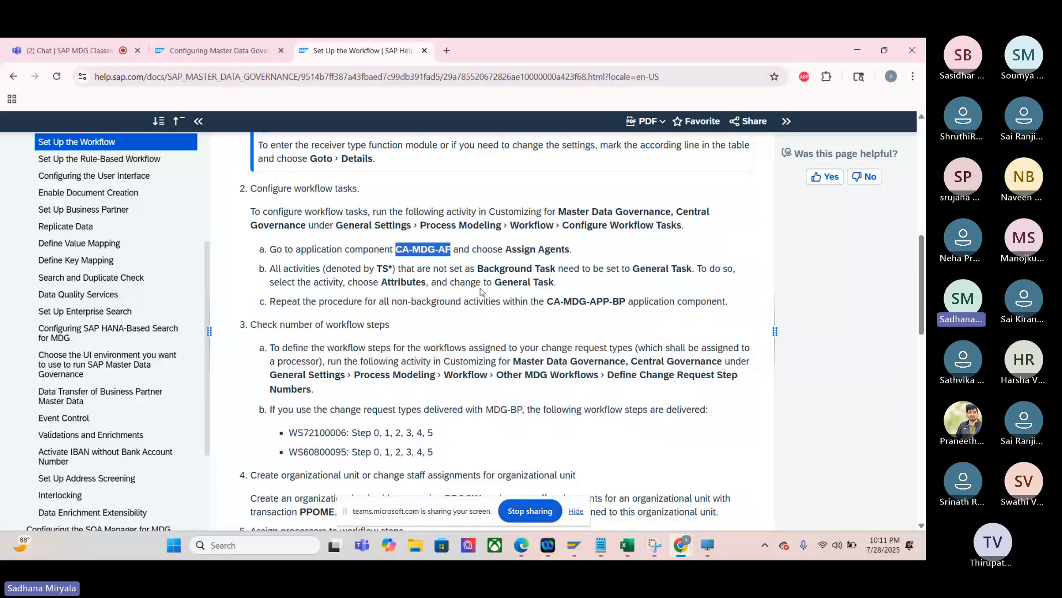
pyautogui.moveTo(575, 547)
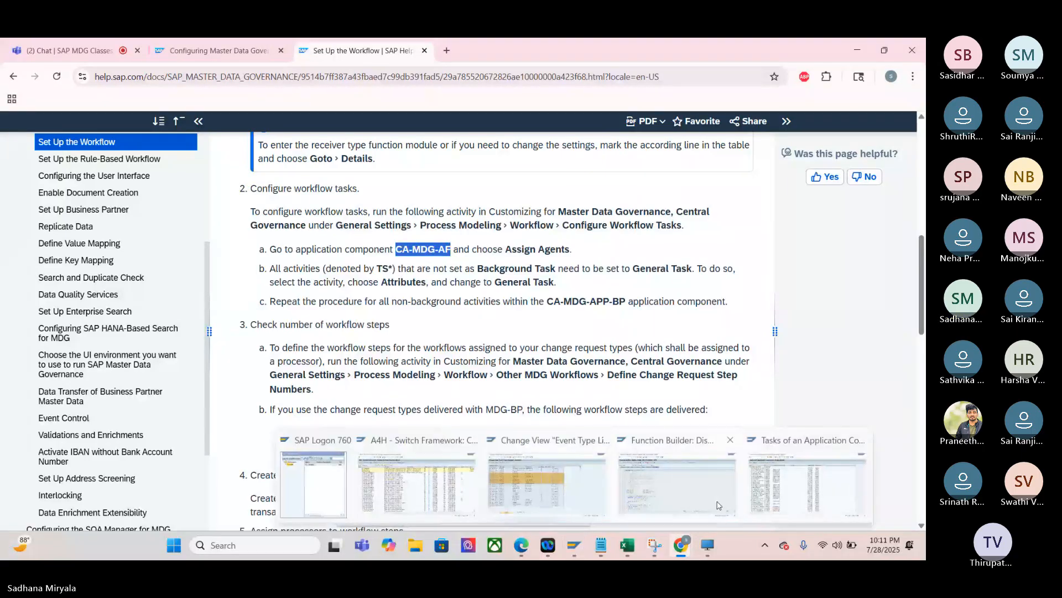
pyautogui.click(768, 499)
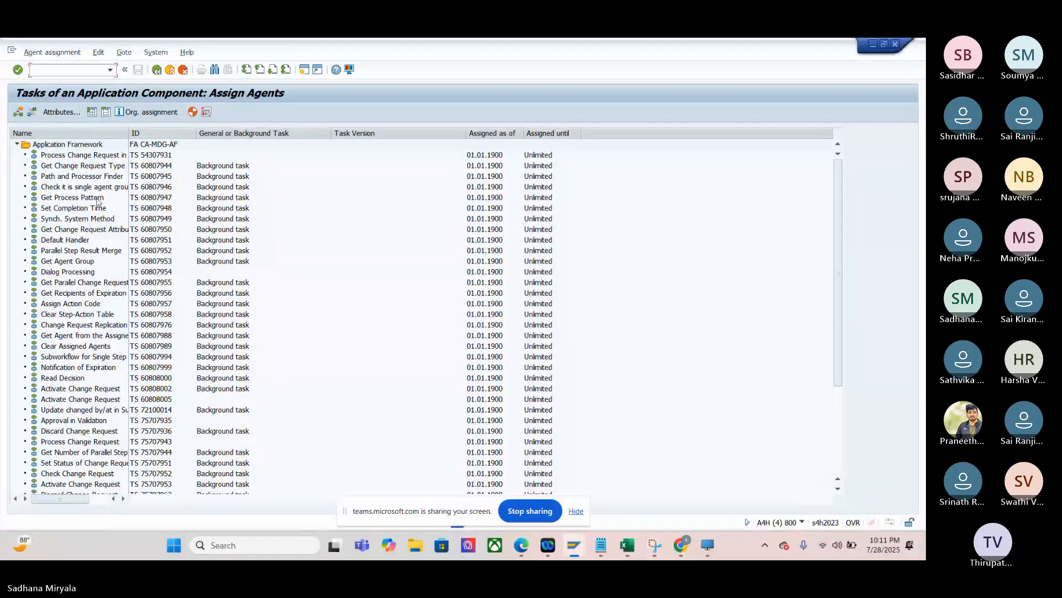
# - Try to open the attributes of the background task Get Change Request Type, TS 60807944
pyautogui.click(223, 166)
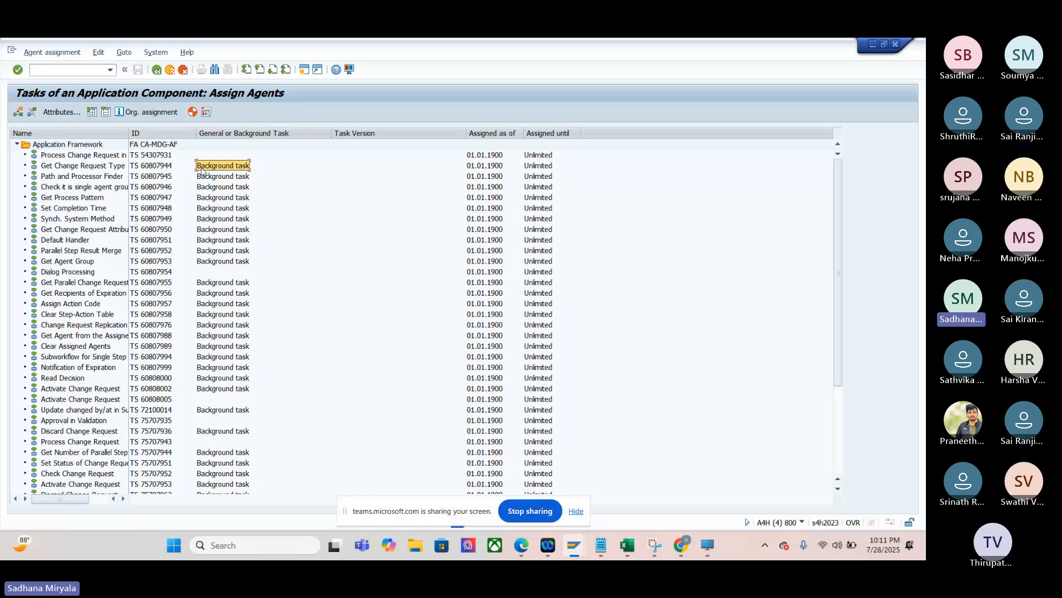
pyautogui.click(50, 113)
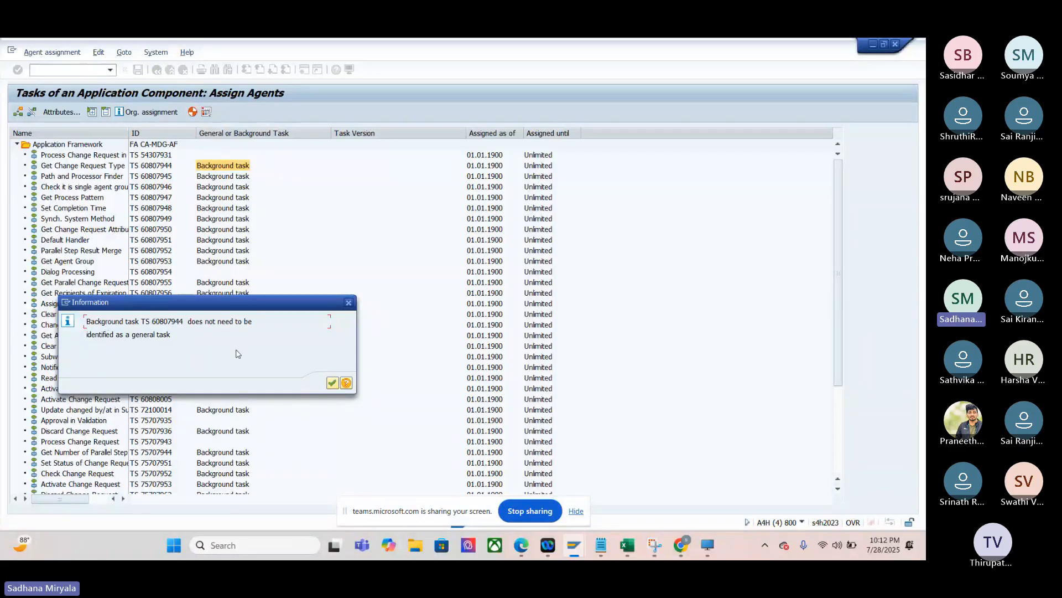
pyautogui.press('Return')
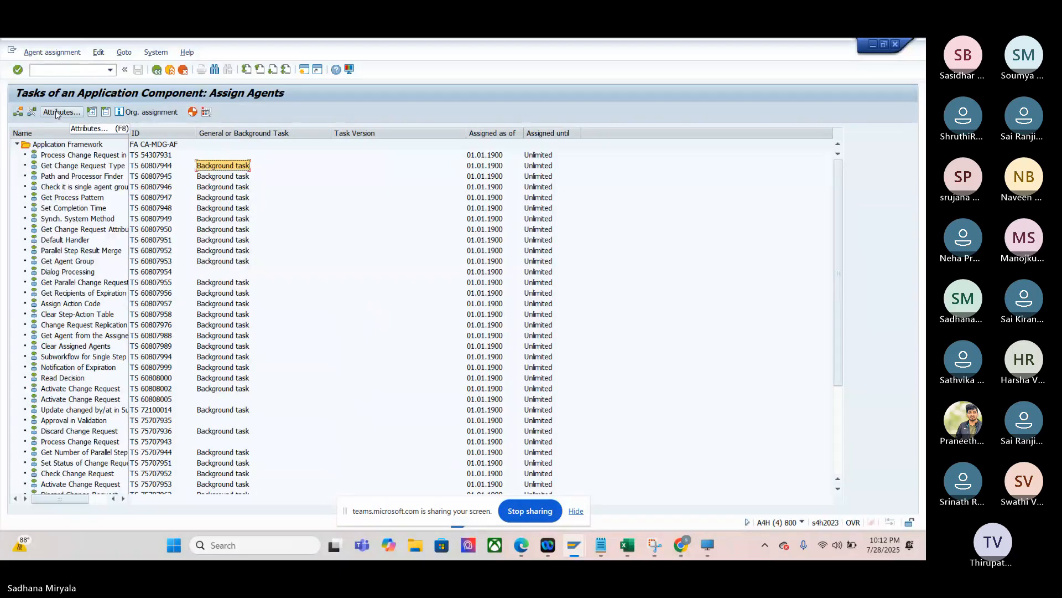
pyautogui.click(55, 166)
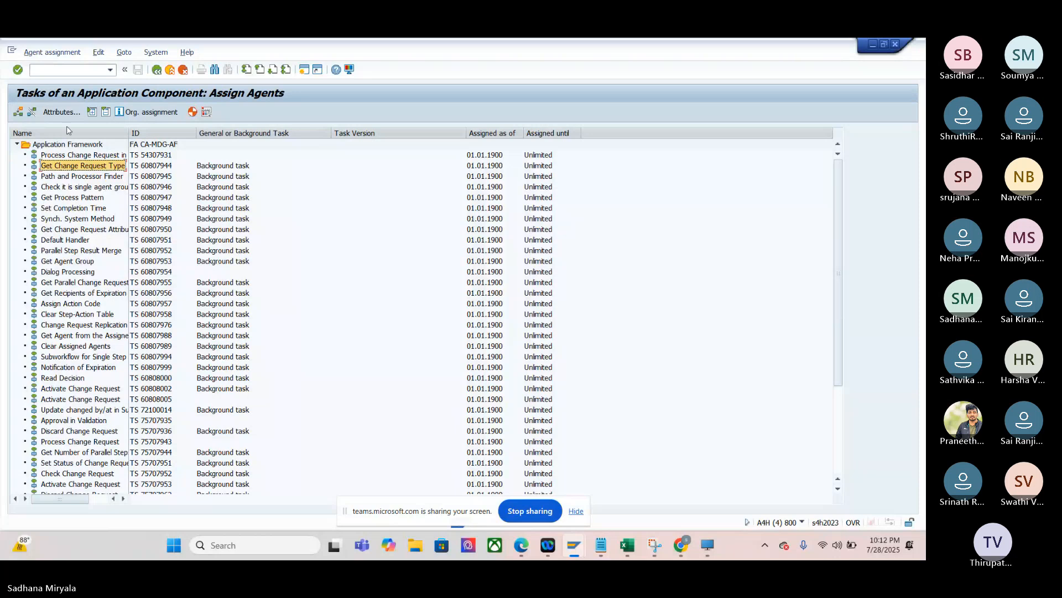
pyautogui.click(57, 113)
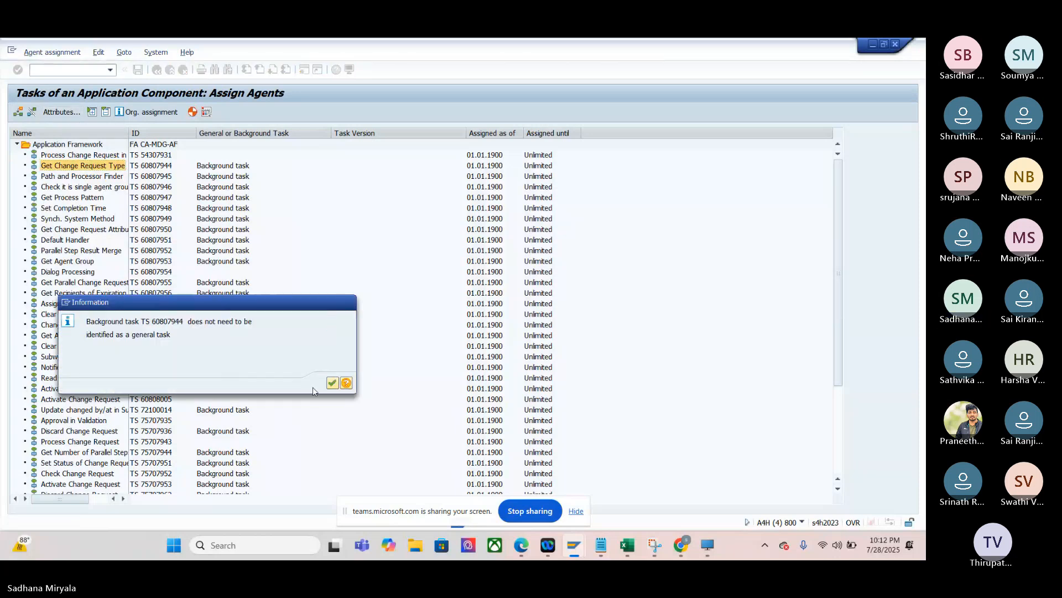
pyautogui.click(348, 302)
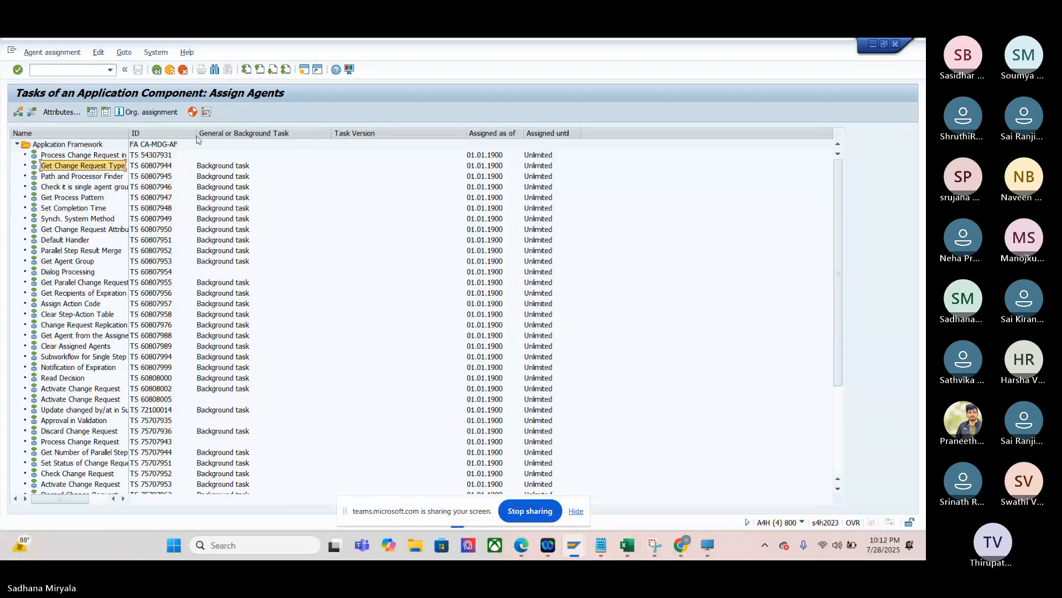
# - Try to open the attributes of Path and Processor Finder, TS 60807945, and retry both it and Get Change Request Type
pyautogui.click(203, 177)
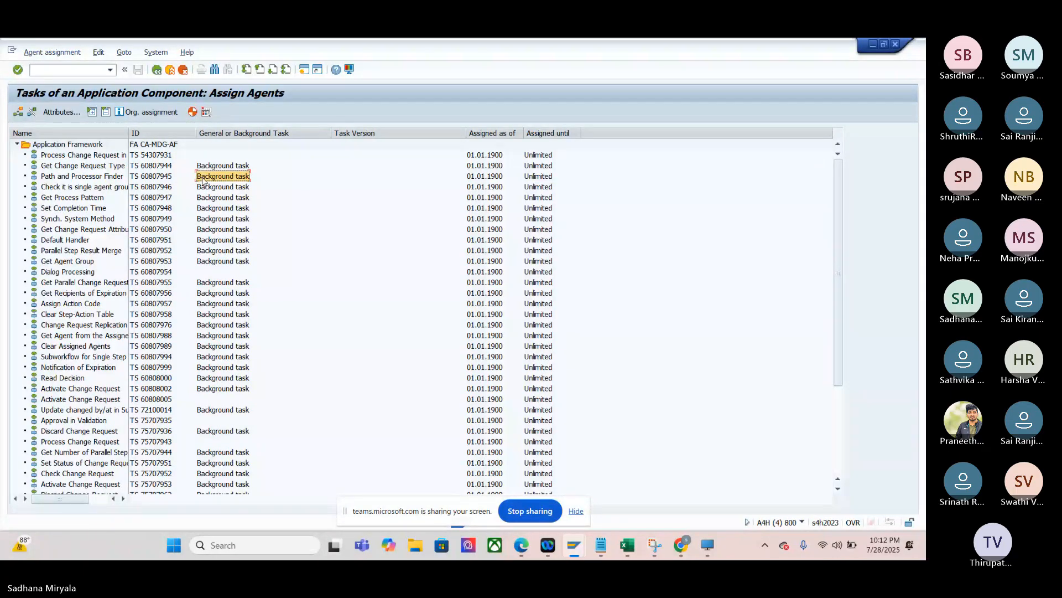
pyautogui.click(61, 112)
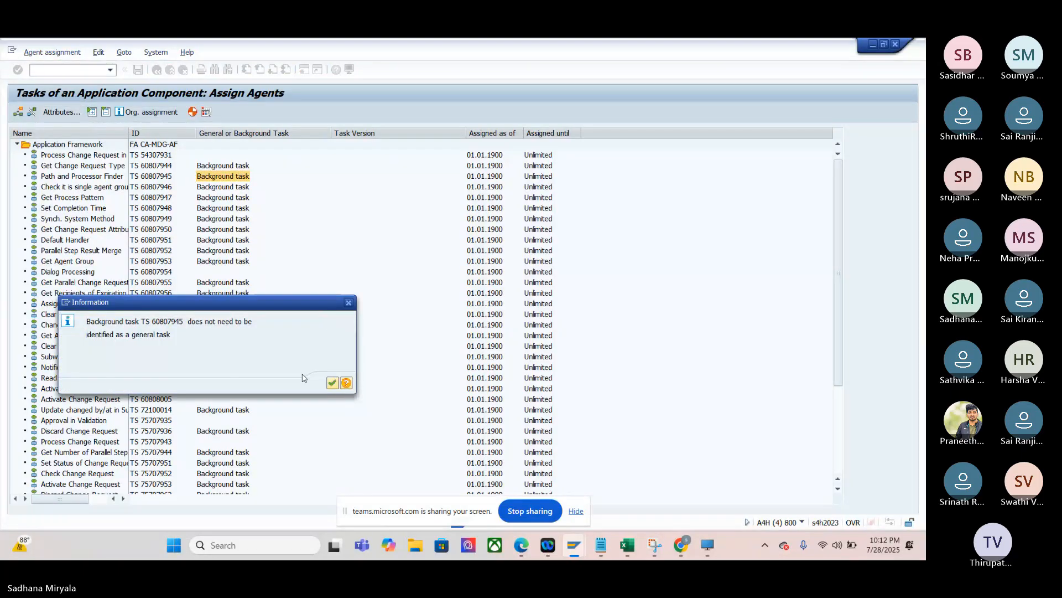
pyautogui.click(332, 383)
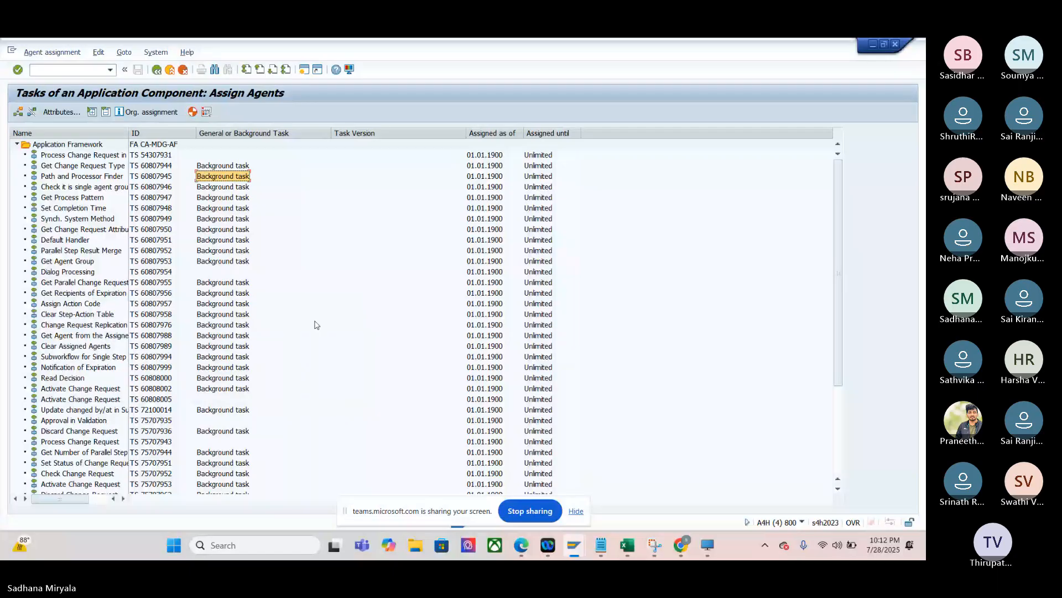
pyautogui.click(228, 168)
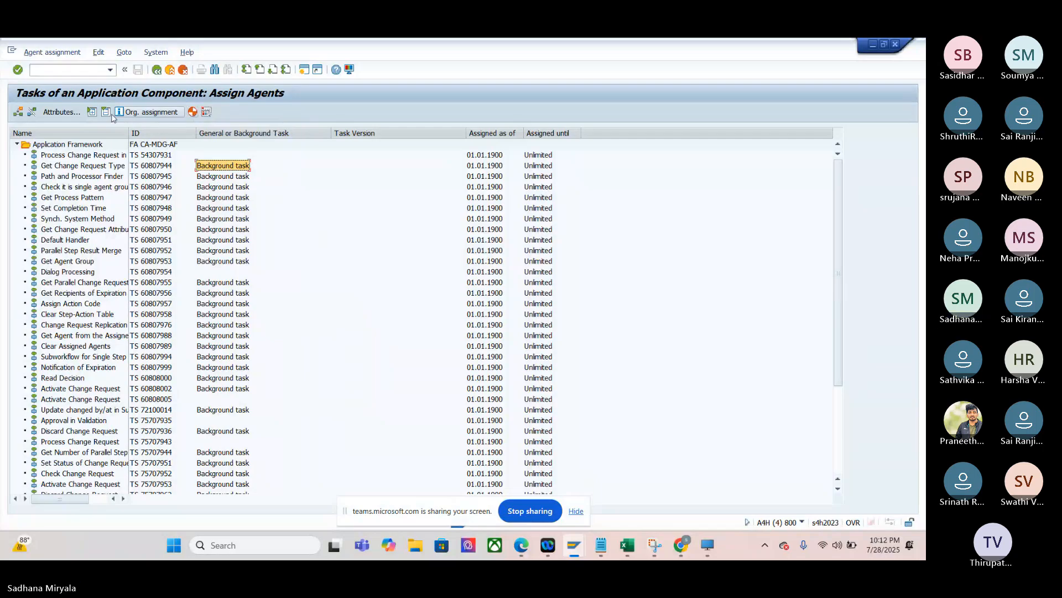
pyautogui.click(58, 112)
pyautogui.click(221, 176)
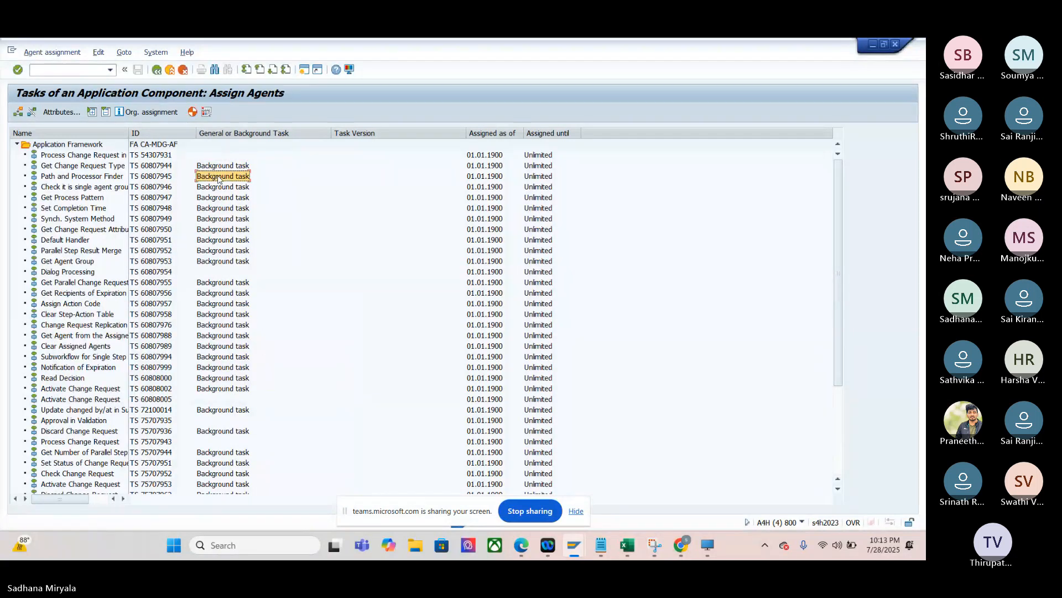
pyautogui.click(63, 112)
pyautogui.press('Return')
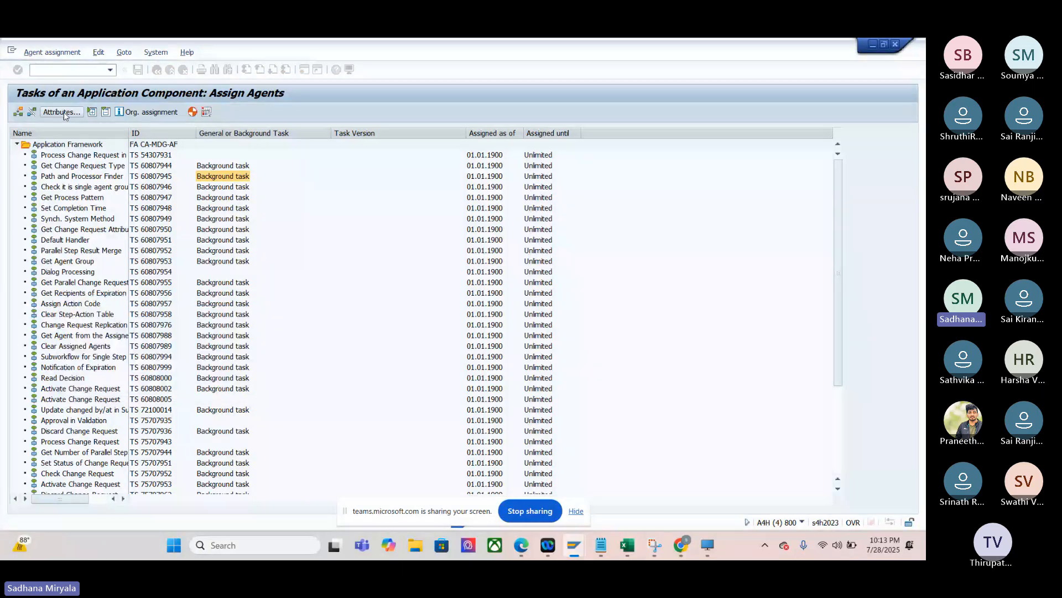
# - Select the background task entry of TS 60807946 and reread the help page in Chrome on which activities need General Task
pyautogui.click(212, 197)
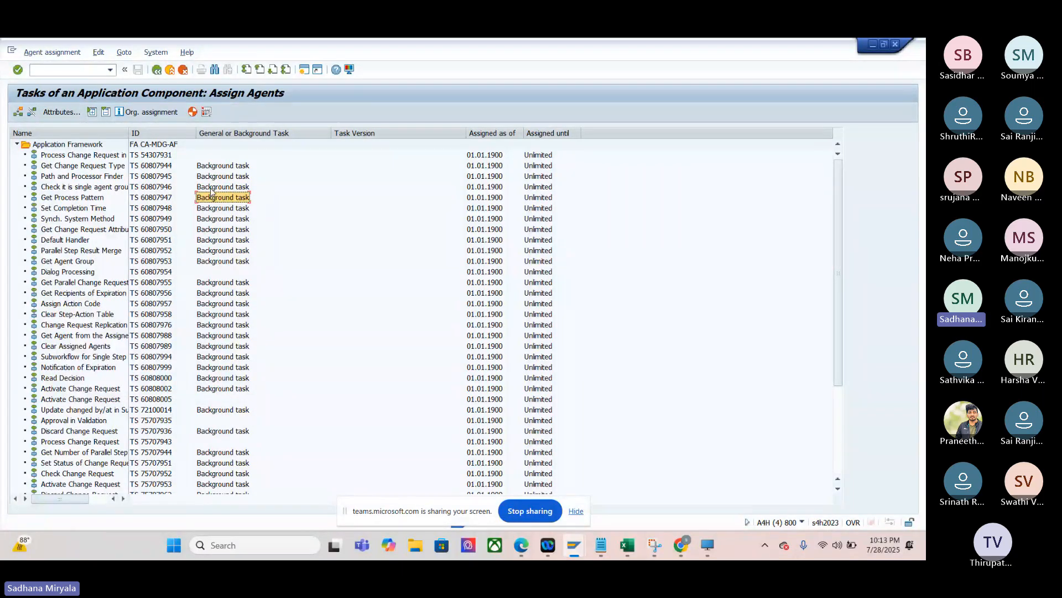
pyautogui.click(211, 189)
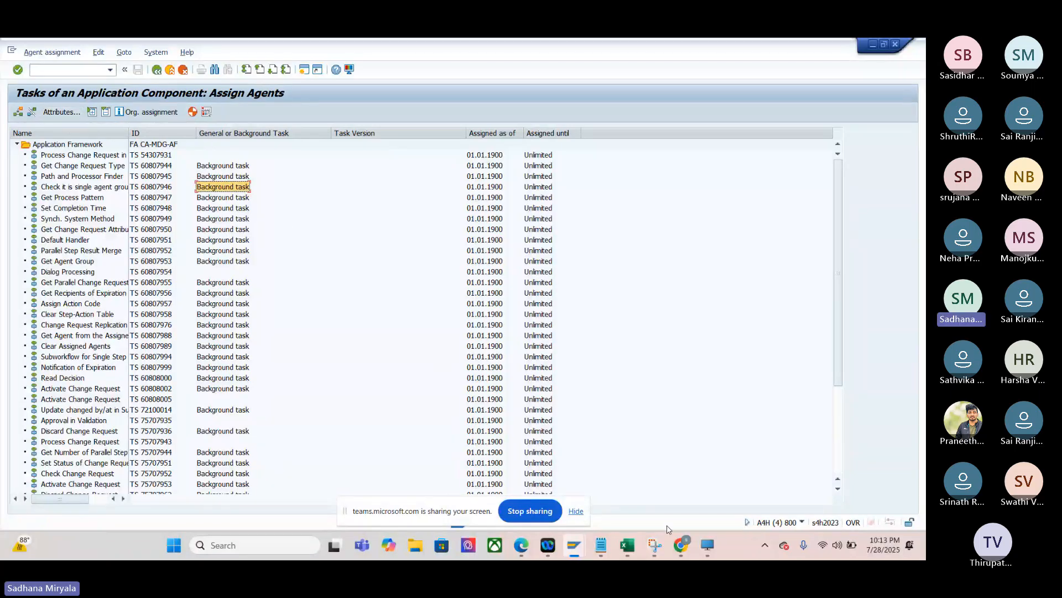
pyautogui.click(680, 545)
pyautogui.click(629, 491)
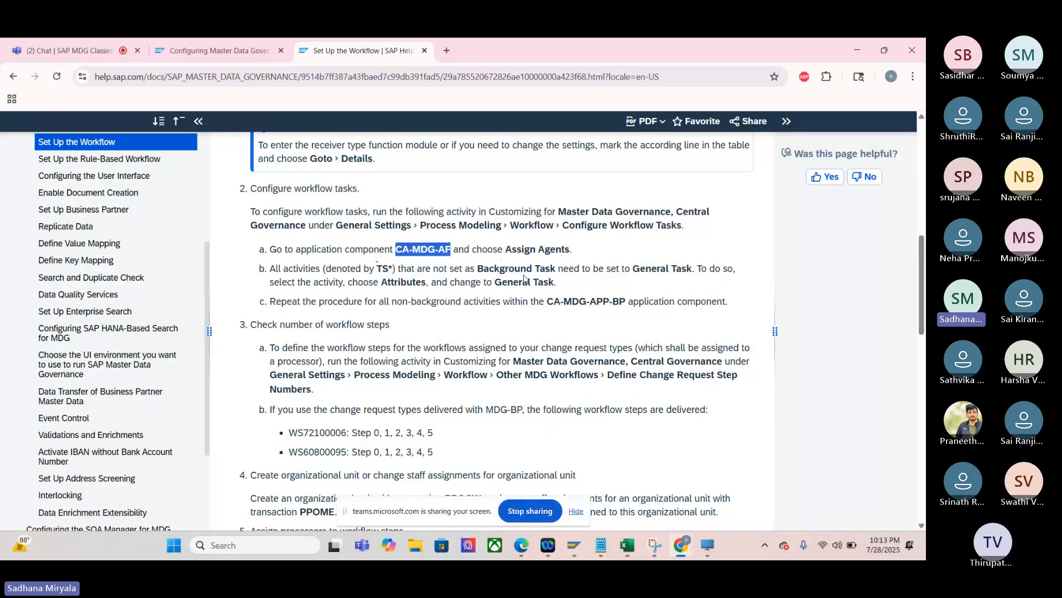
# - Switch to the CA-MDG-AF task list in SAP GUI and set the first activity, TS 54307931, to General Task
pyautogui.moveTo(574, 545)
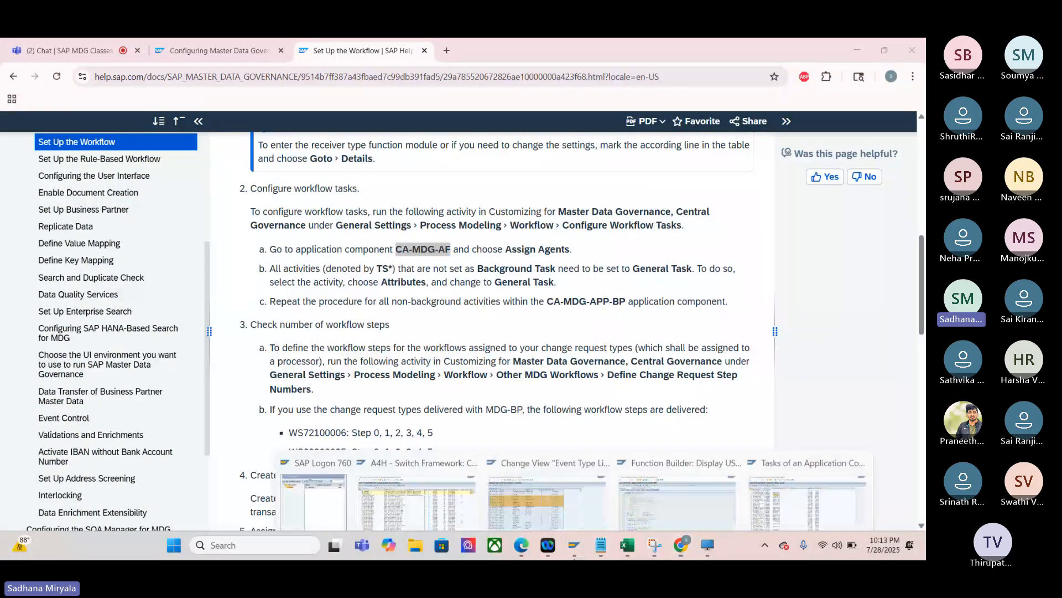
pyautogui.click(788, 501)
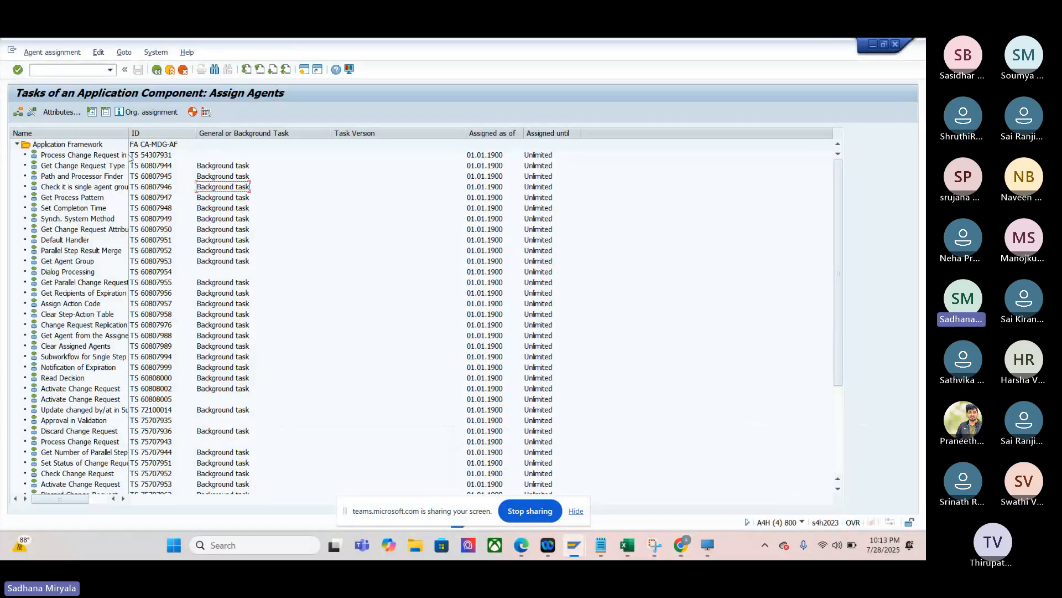
pyautogui.click(151, 156)
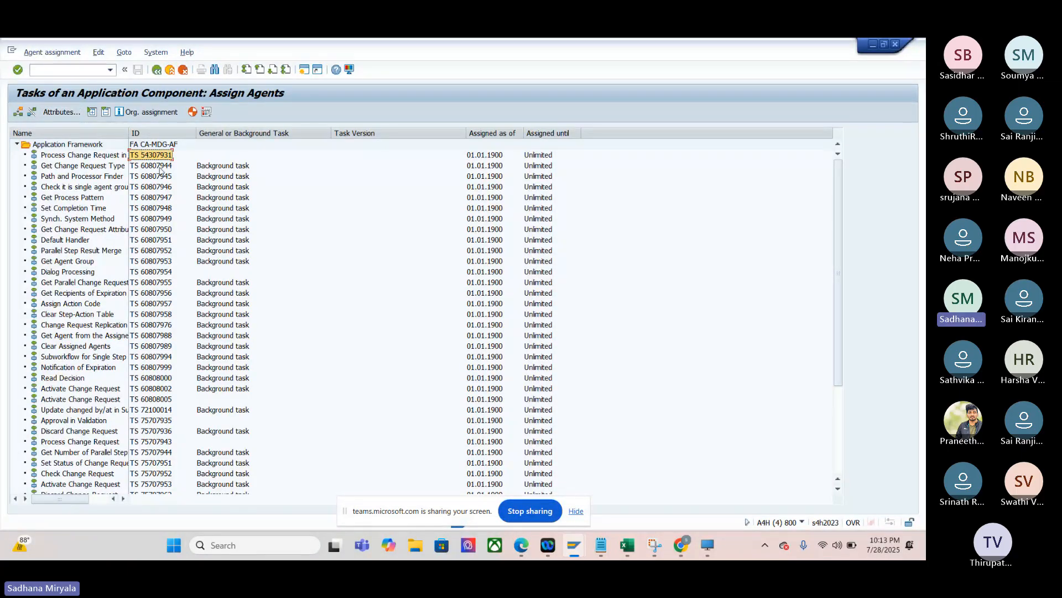
pyautogui.click(59, 112)
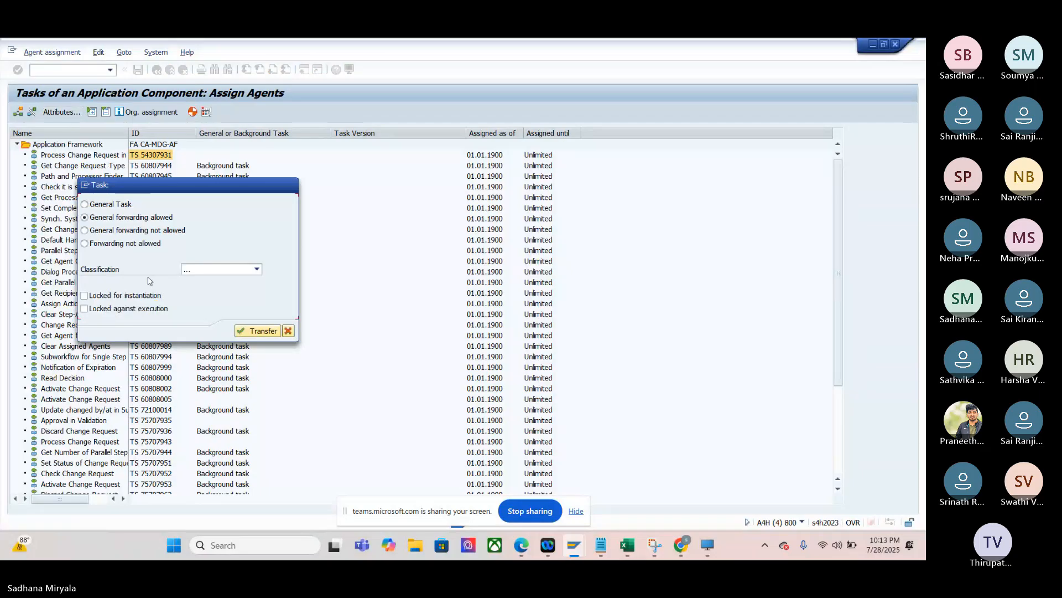
pyautogui.click(89, 205)
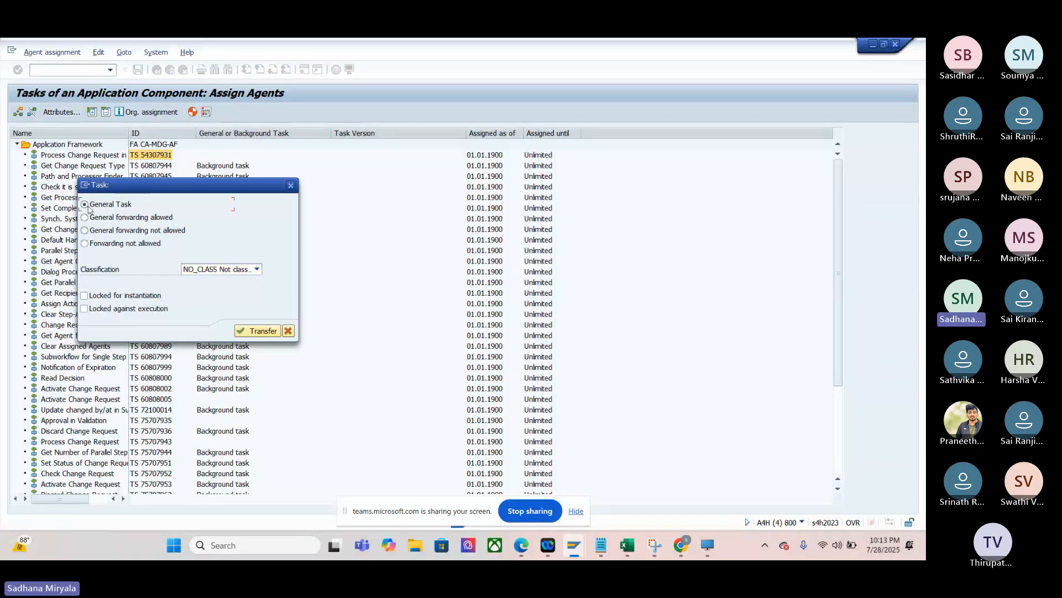
pyautogui.click(258, 331)
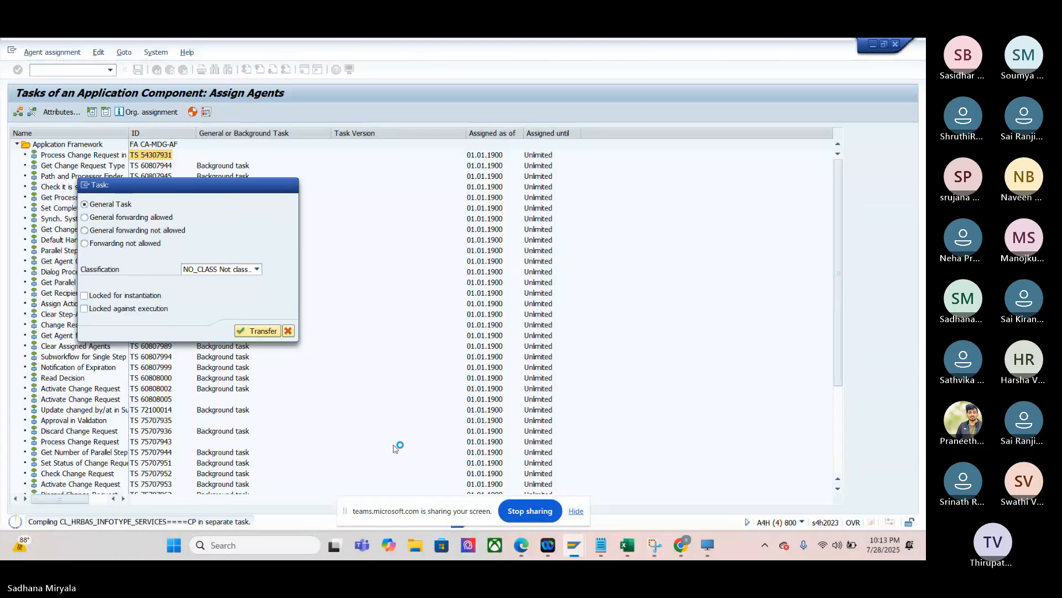
# - Reread the workflow task configuration instructions on the help page in Chrome, and return to the task list in SAP GUI
pyautogui.moveTo(681, 547)
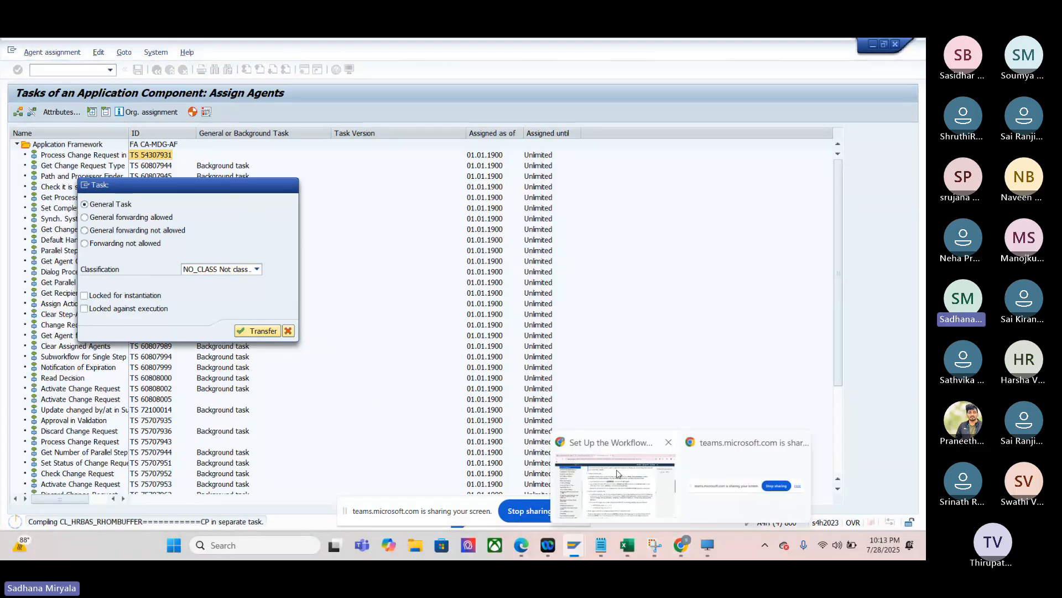
pyautogui.click(617, 474)
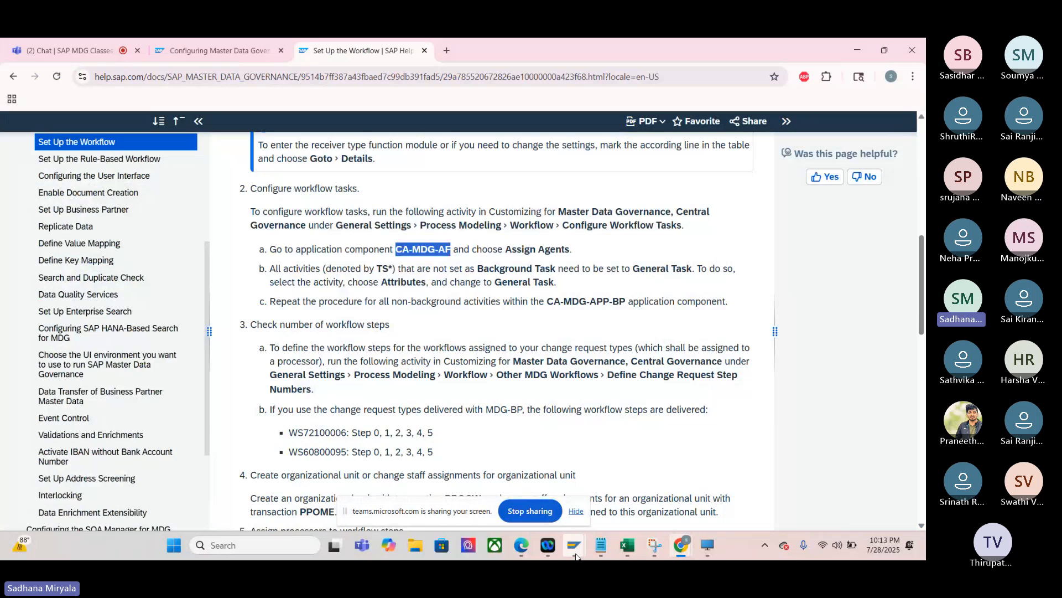
pyautogui.moveTo(576, 556)
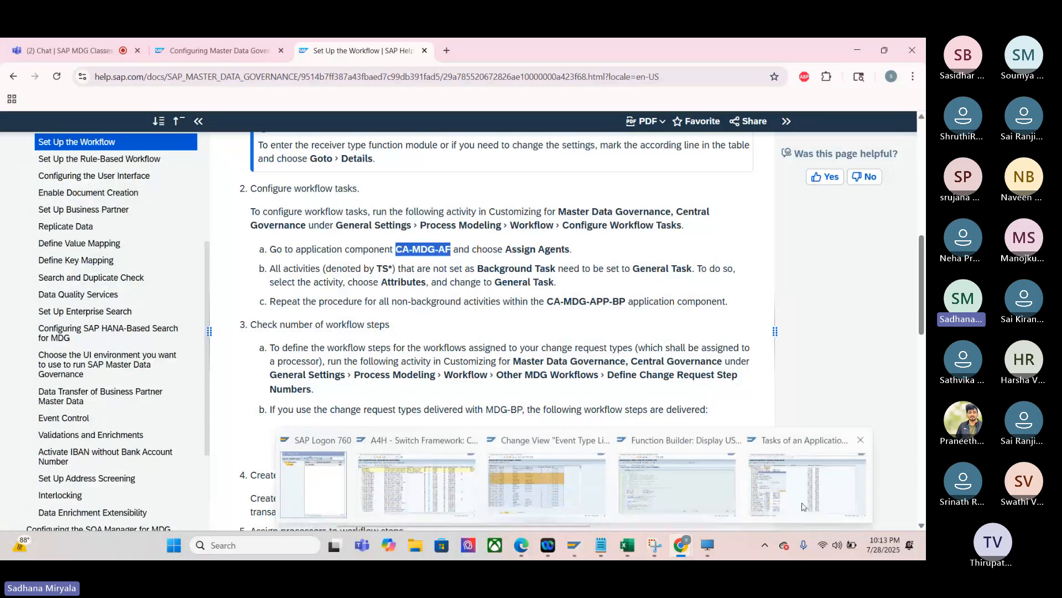
pyautogui.click(803, 506)
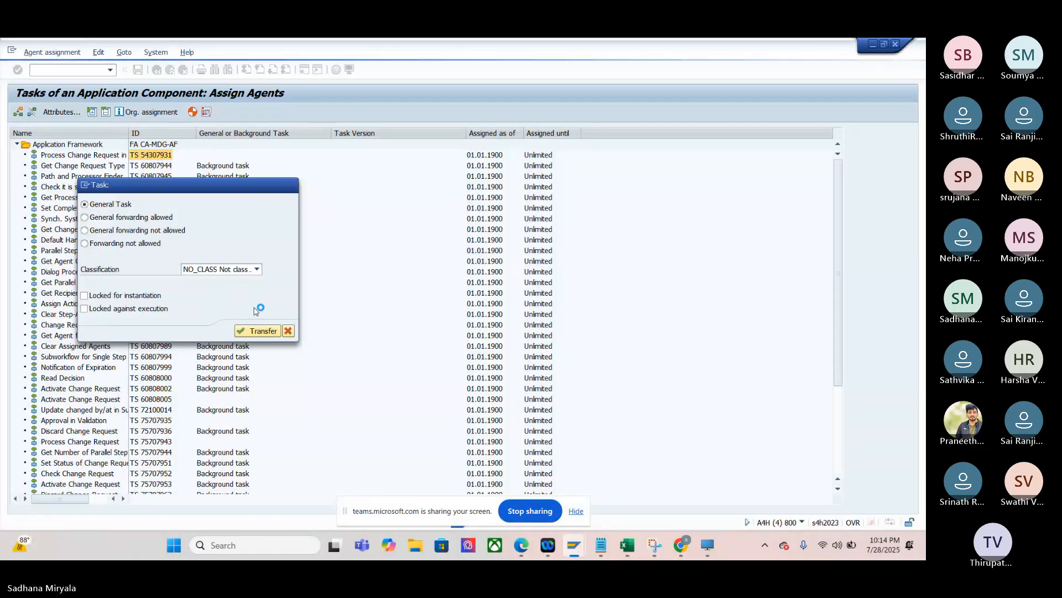
pyautogui.press('Num_Lock')
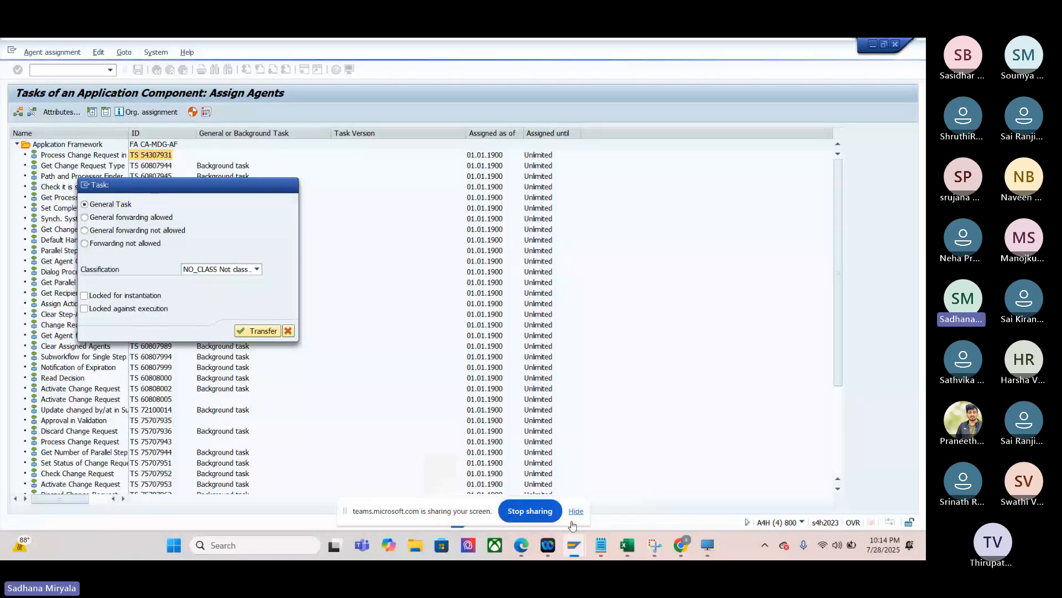
pyautogui.moveTo(681, 545)
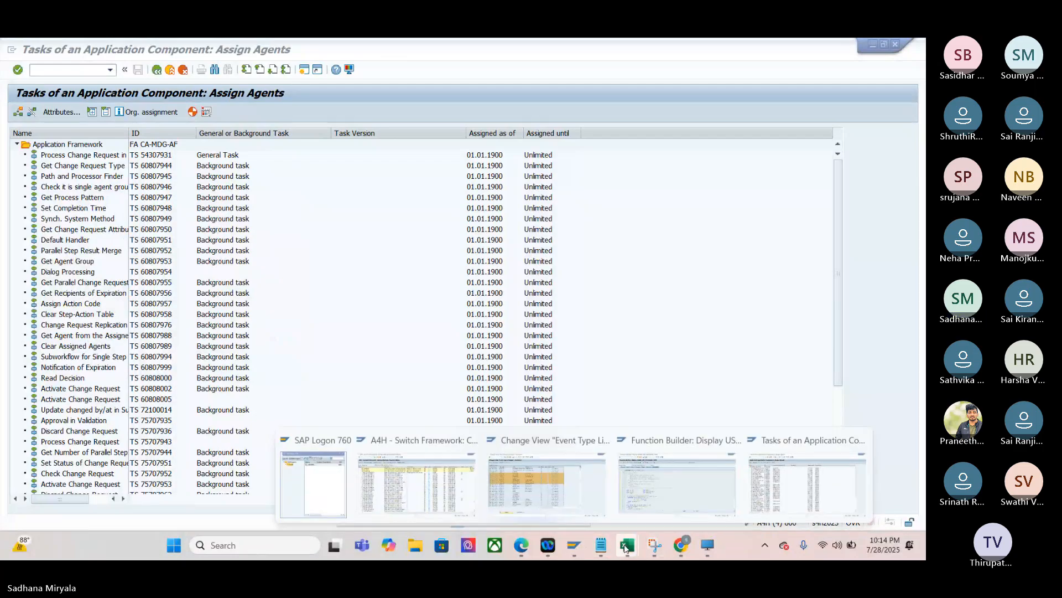
pyautogui.click(706, 546)
pyautogui.click(707, 547)
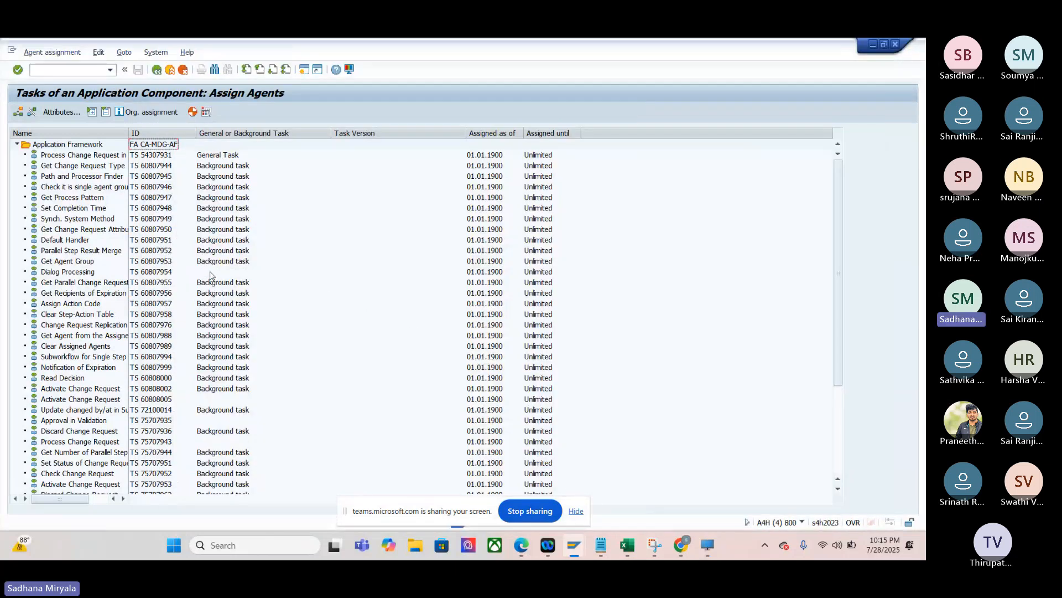
# - Set the activities Dialog Processing, TS 60807954, and Activate Change Request, TS 60808005, to General Task
pyautogui.click(160, 273)
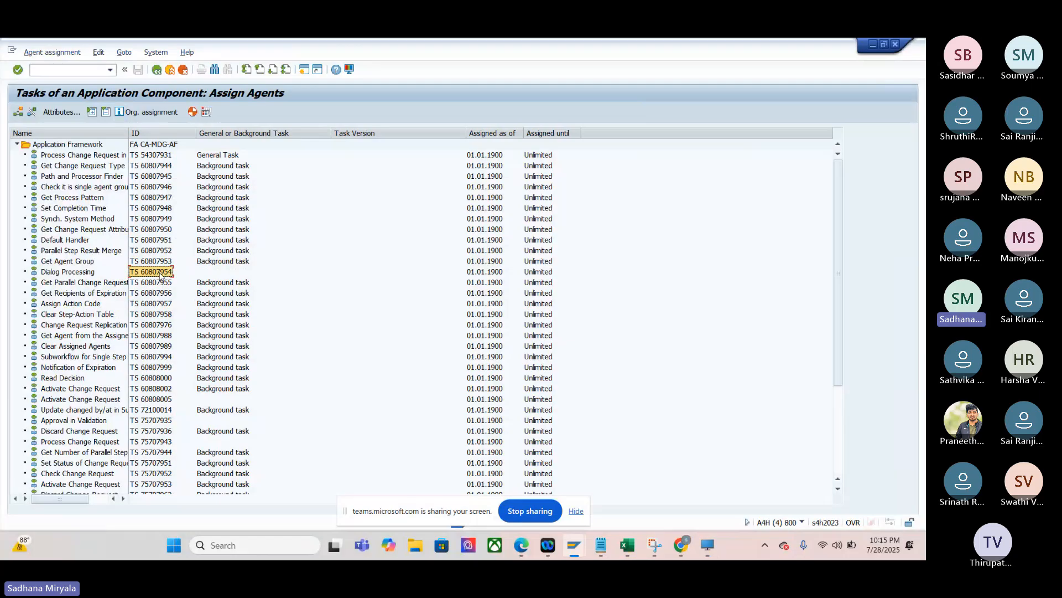
pyautogui.click(55, 112)
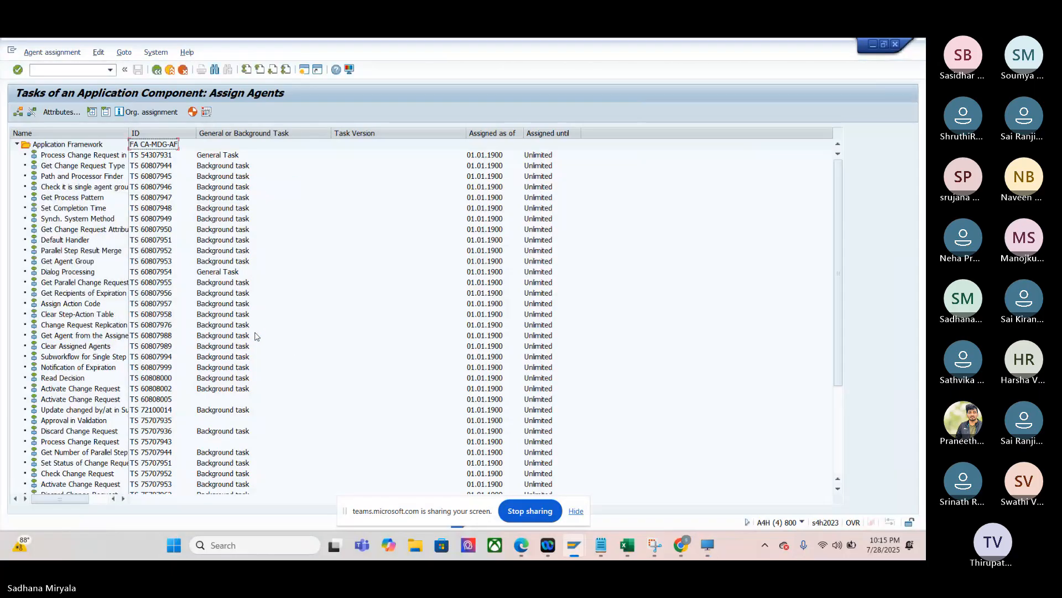
pyautogui.click(151, 400)
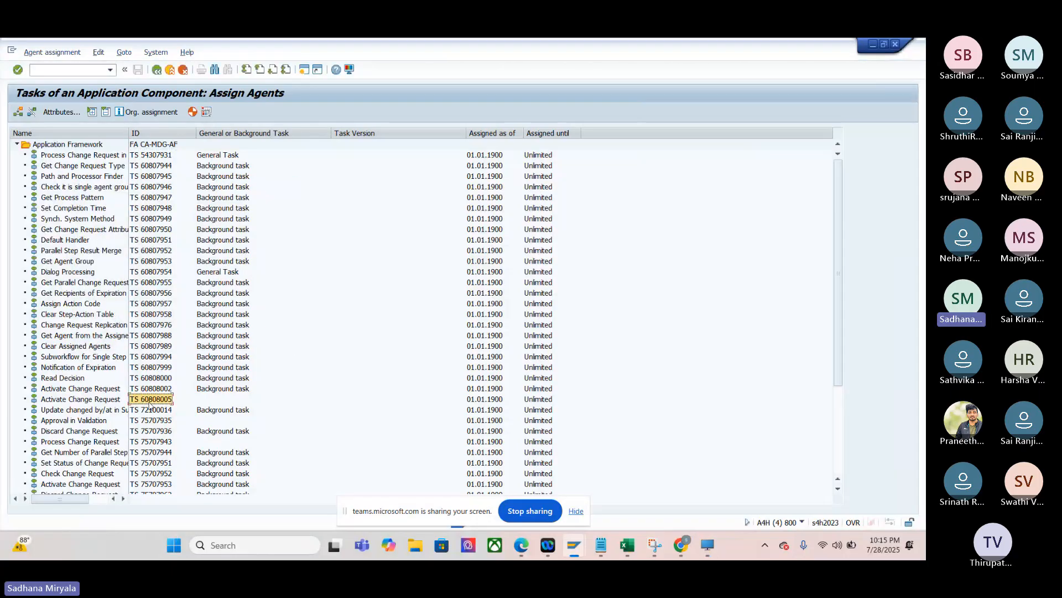
pyautogui.click(56, 112)
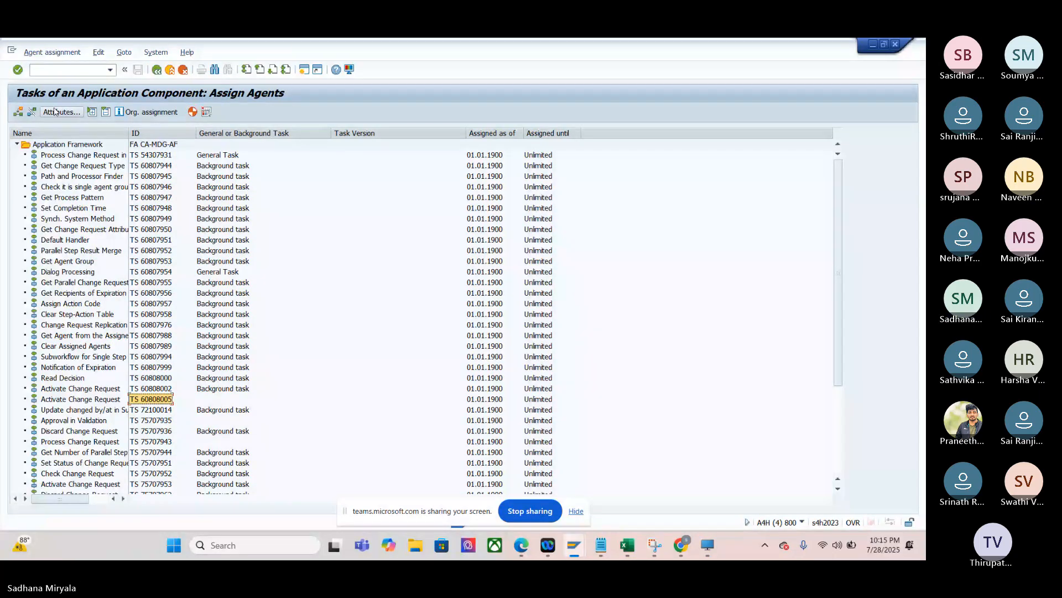
pyautogui.click(268, 332)
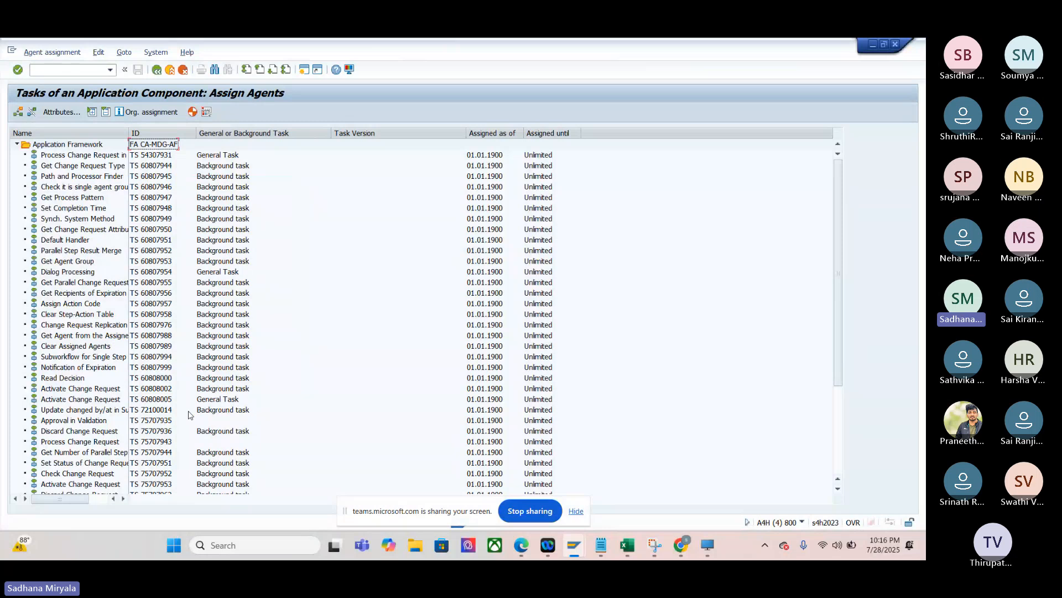
# - Set the activities Approval in Validation, TS 75707935, and Process Change Request, TS 75707943, to General Task
pyautogui.click(152, 421)
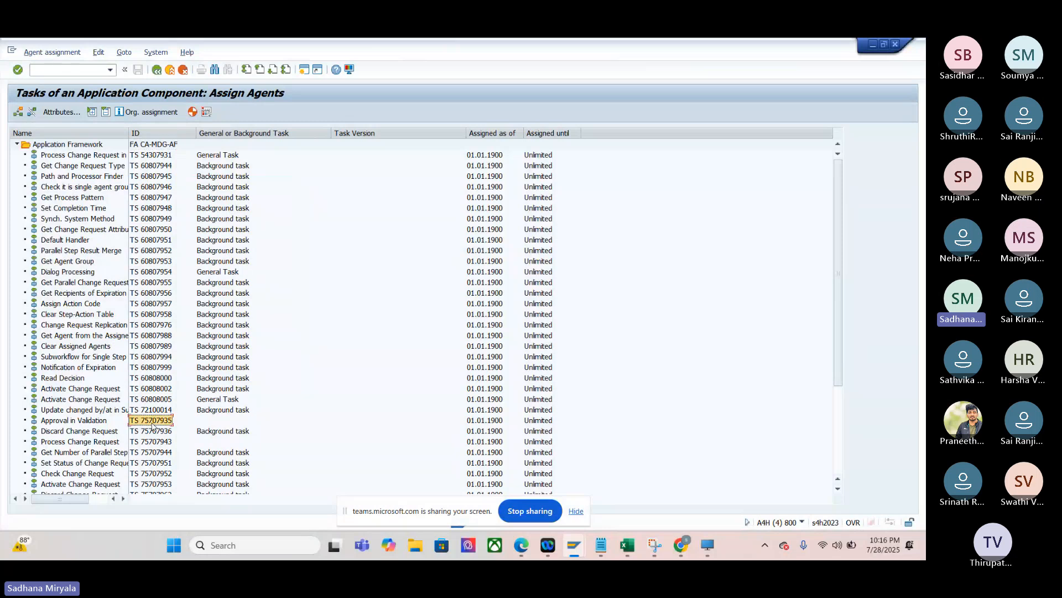
pyautogui.click(63, 112)
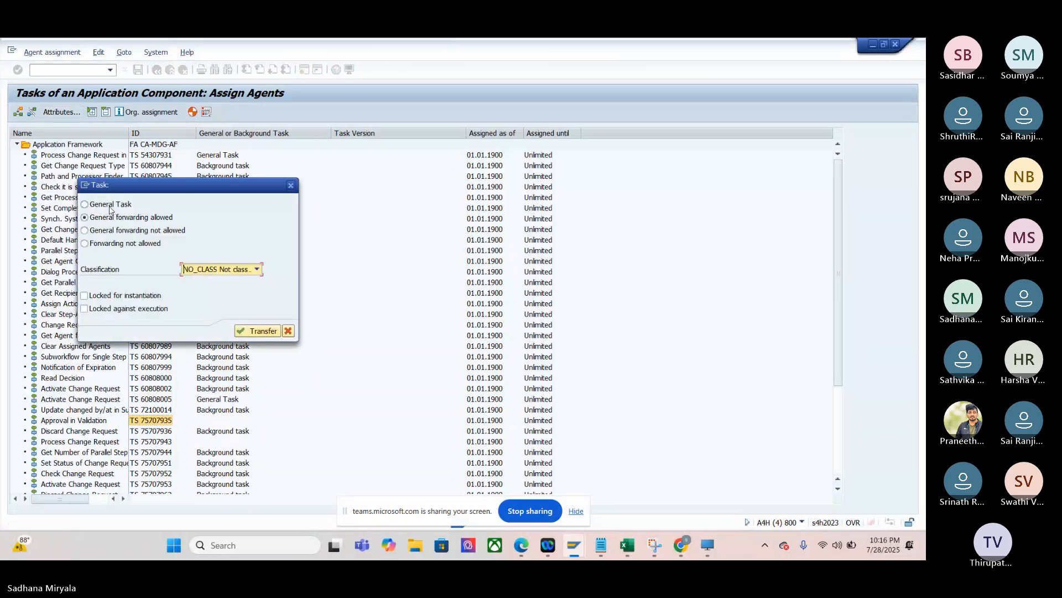
pyautogui.click(110, 206)
pyautogui.click(258, 331)
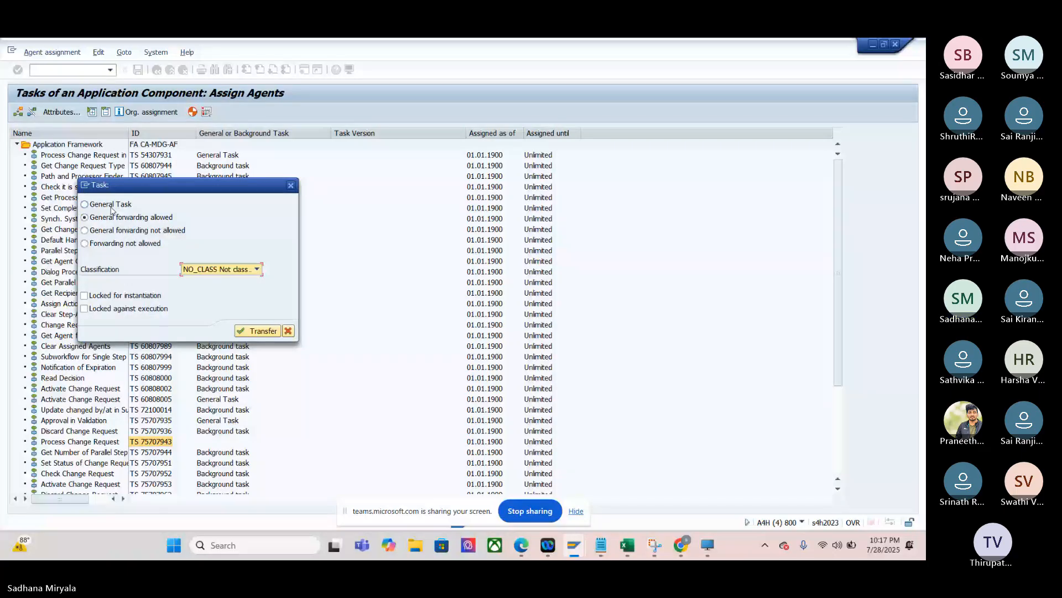
pyautogui.click(110, 205)
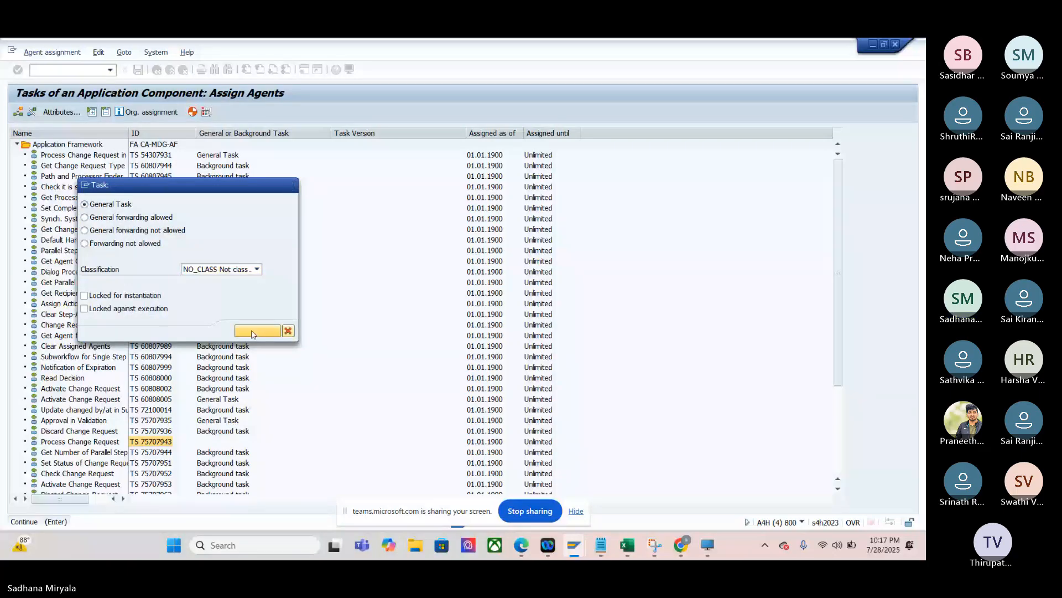
pyautogui.click(252, 332)
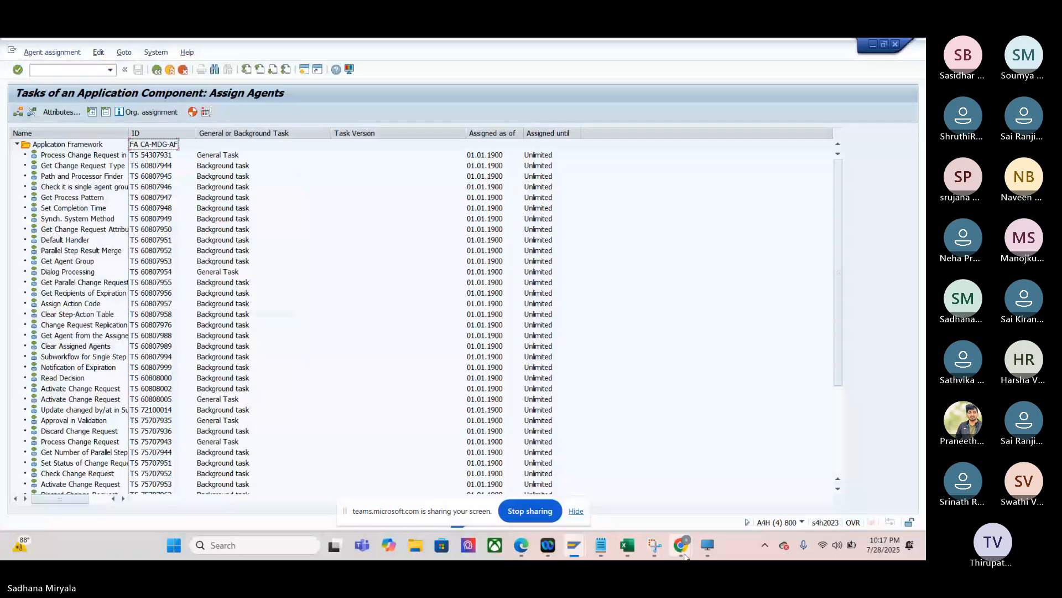
# - Set the activity Single Processing, TS 75707963, further down the CA-MDG-AF task list, to General Task
pyautogui.scroll(-5, 209, 390)
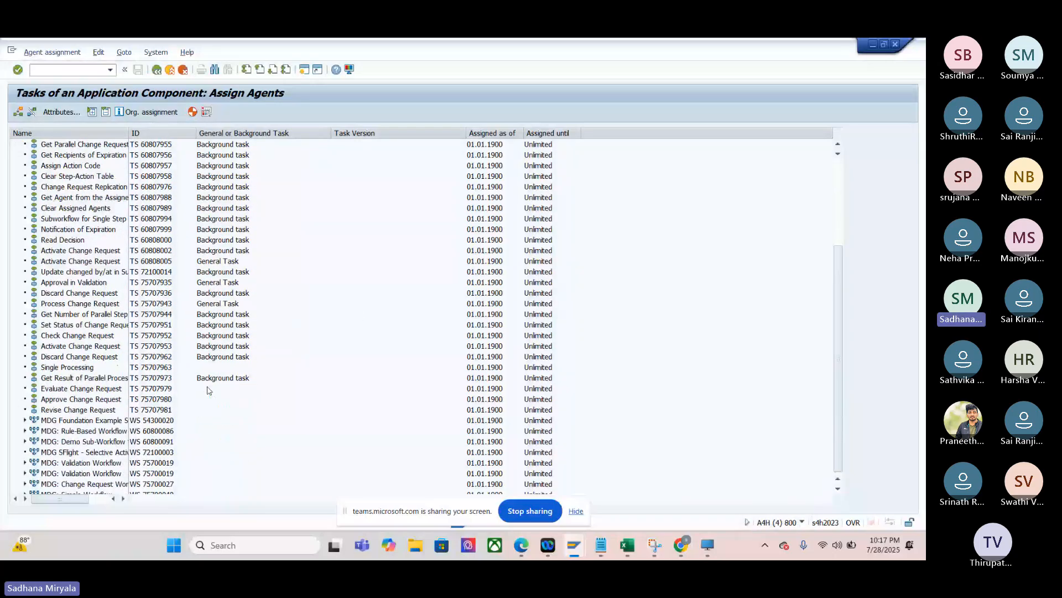
pyautogui.click(152, 368)
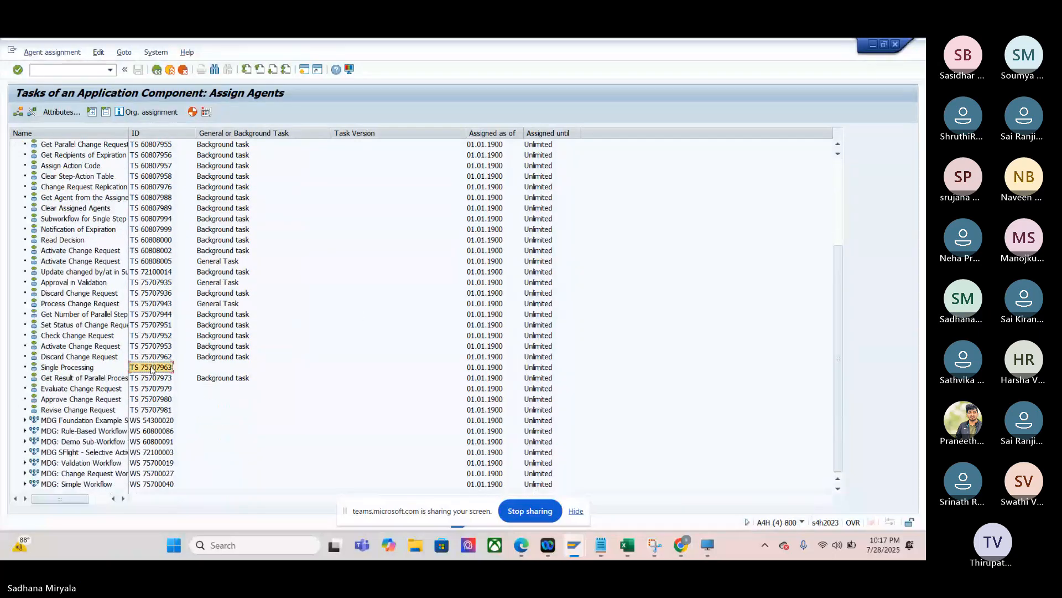
pyautogui.click(60, 113)
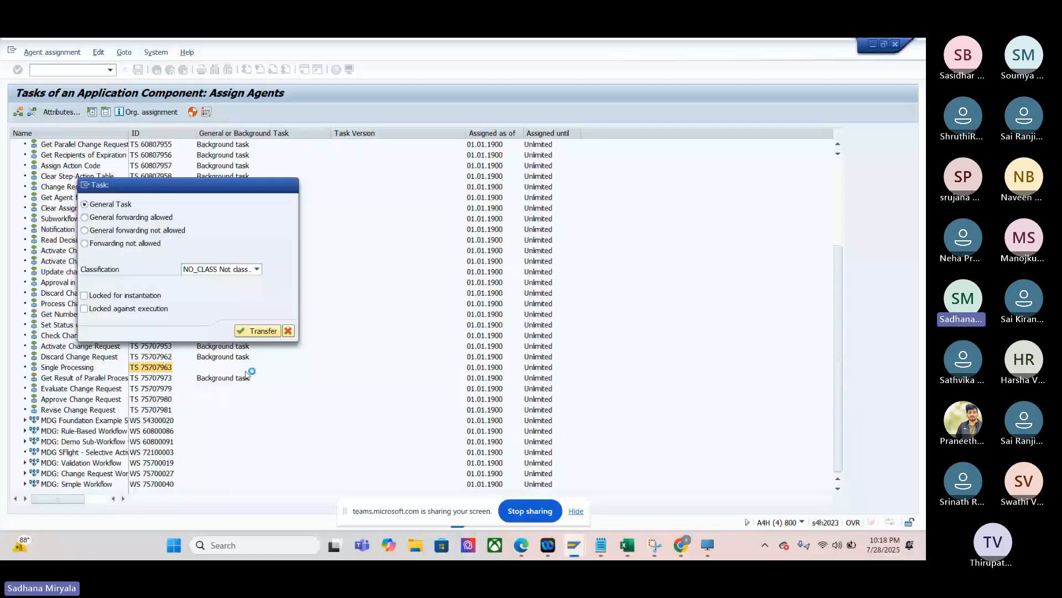
# - Switch to the Teams meeting in Chrome, open the participants list and check which attendees have raised their hands
pyautogui.hotkey('alt', 'Tab')
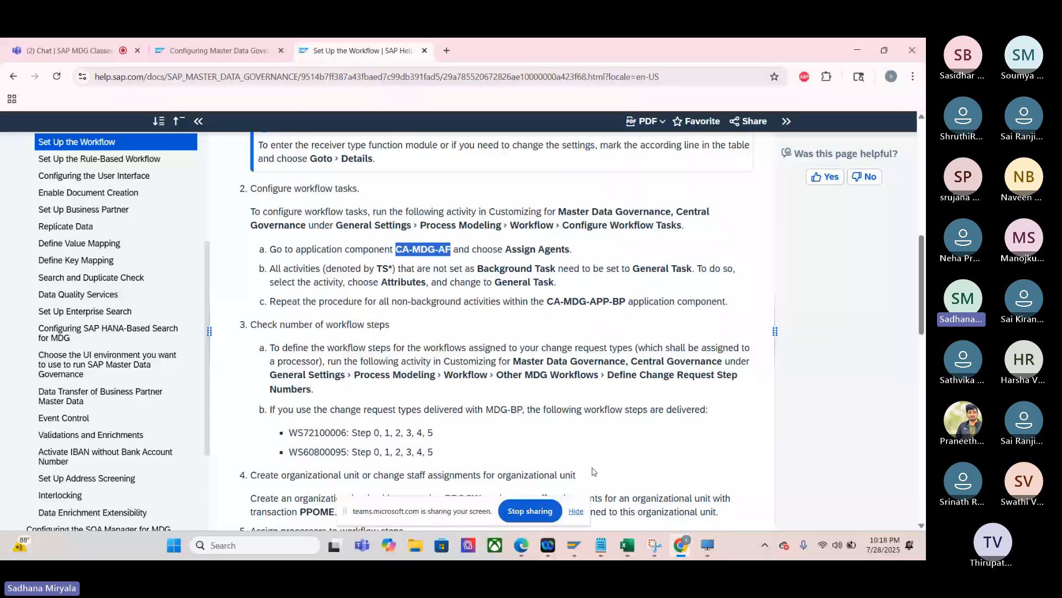
pyautogui.hotkey('ctrl', '1')
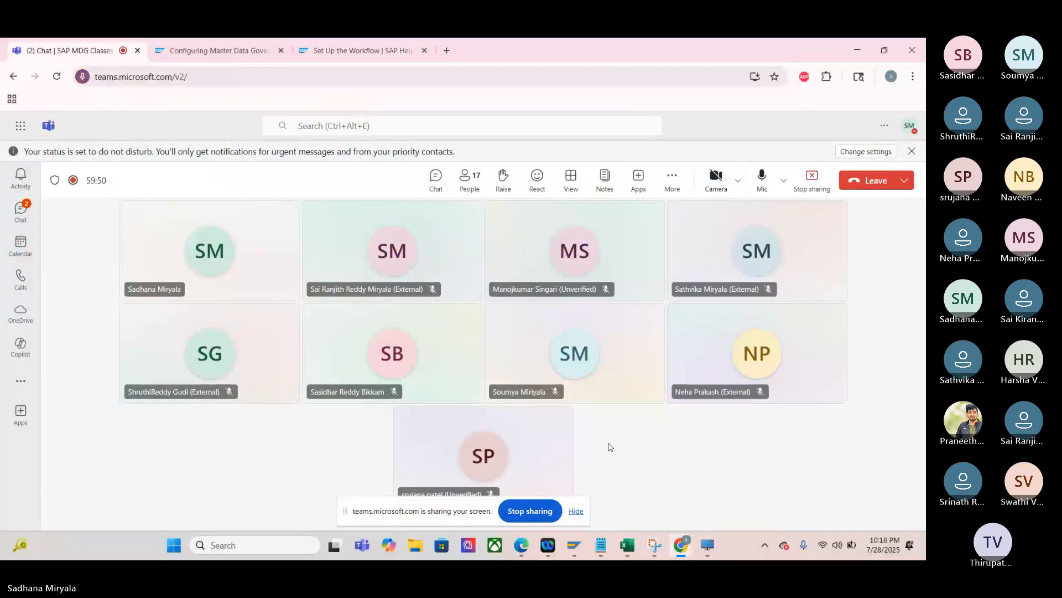
pyautogui.click(470, 179)
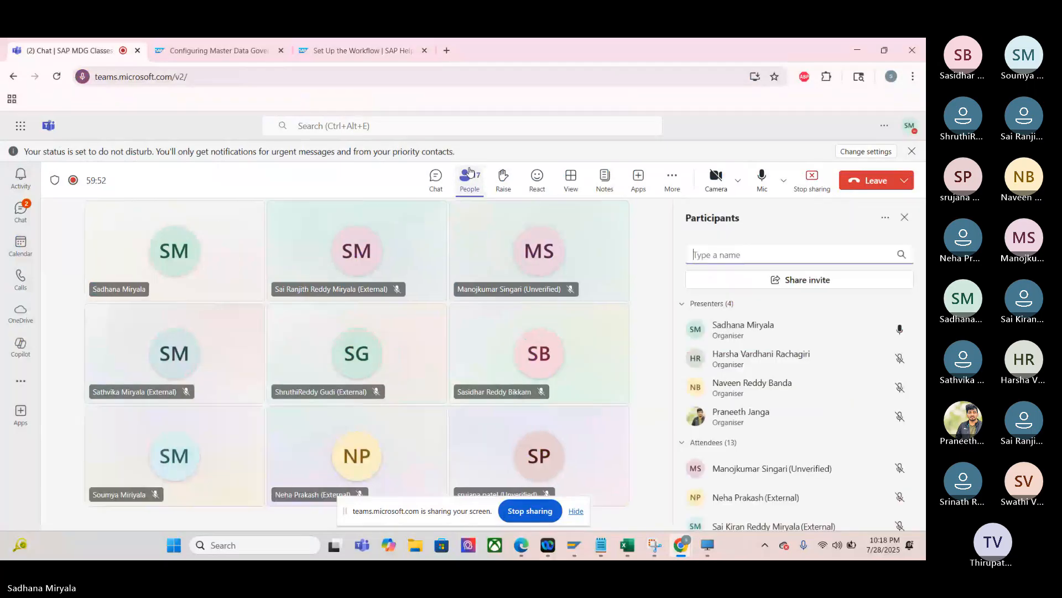
pyautogui.scroll(-3, 771, 430)
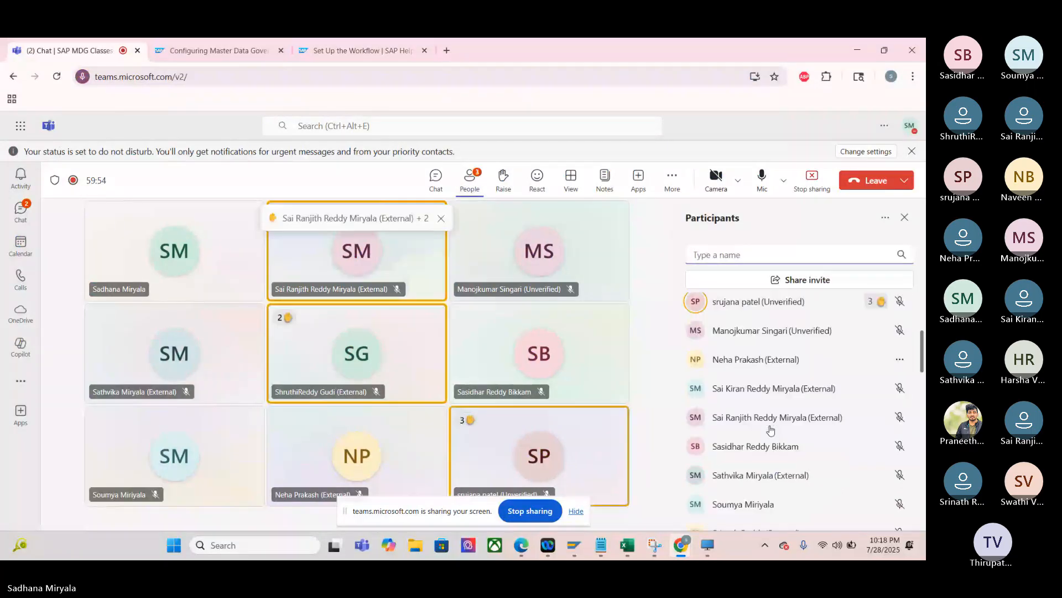
pyautogui.scroll(3, 771, 430)
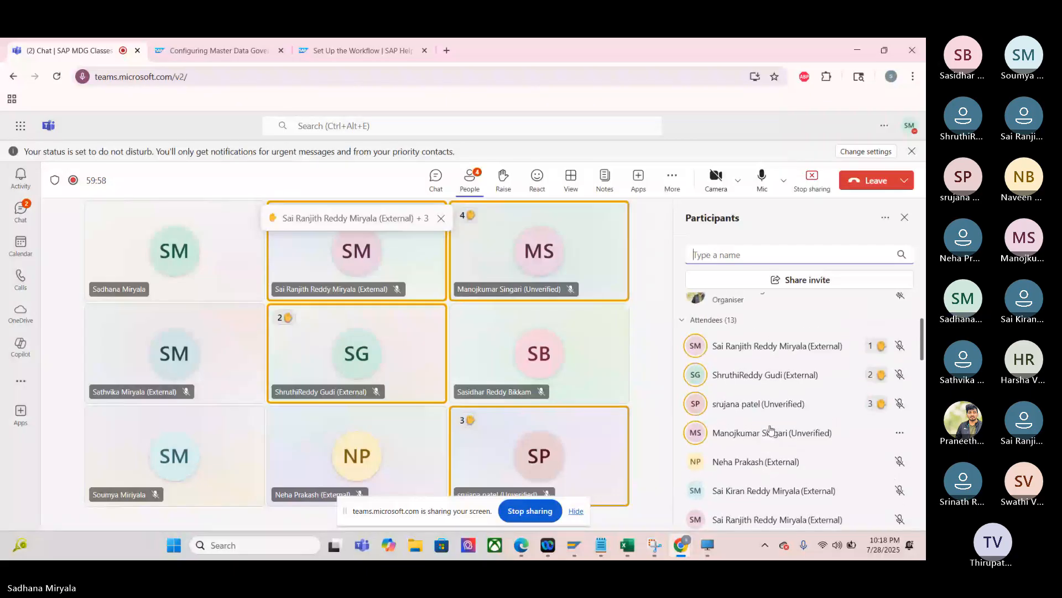
pyautogui.scroll(-1, 771, 429)
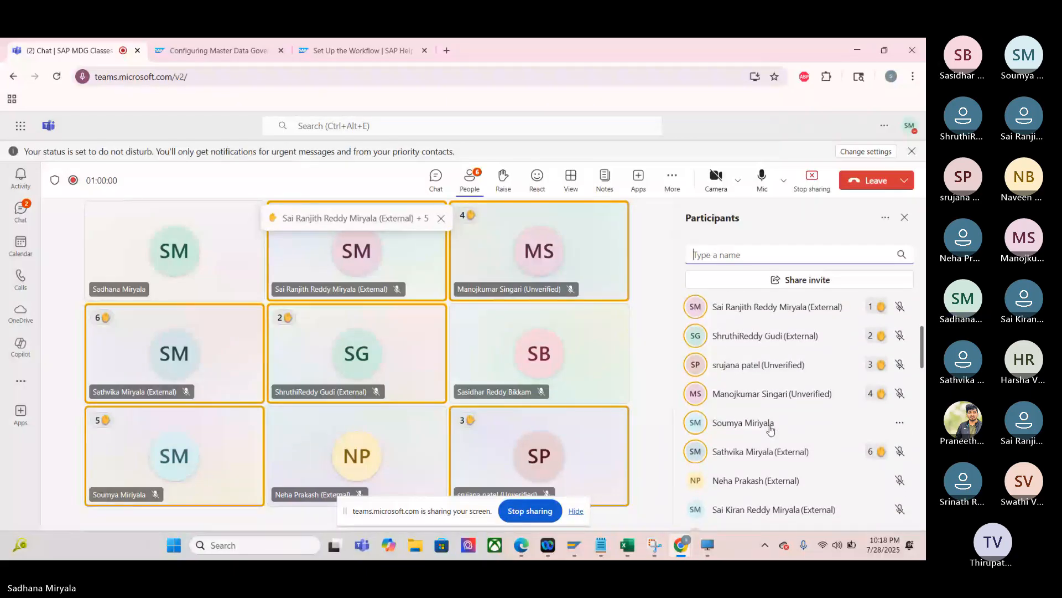
pyautogui.scroll(-3, 771, 430)
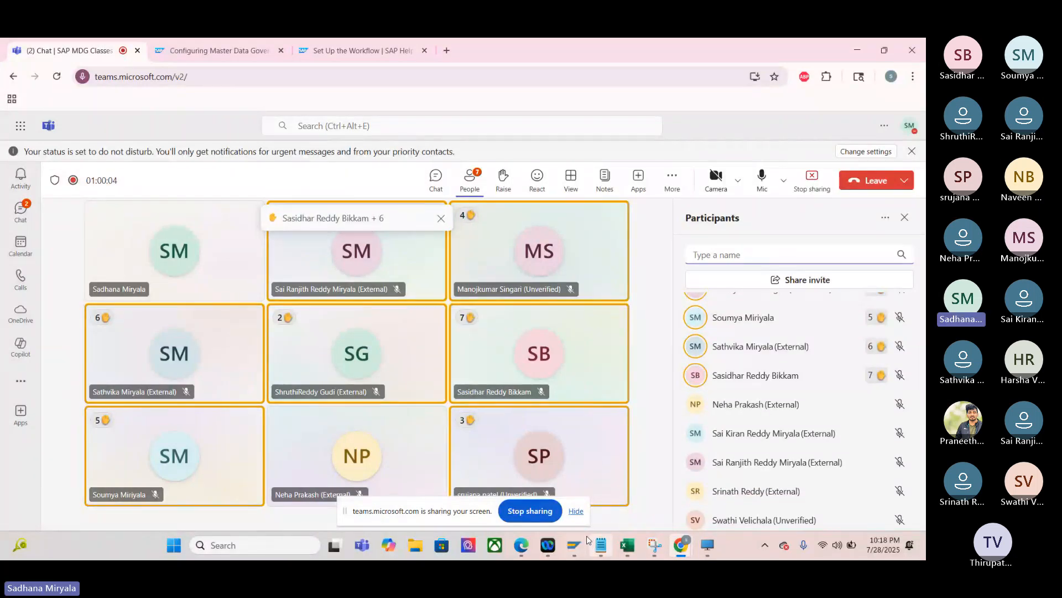
pyautogui.moveTo(578, 545)
pyautogui.scroll(4, 785, 365)
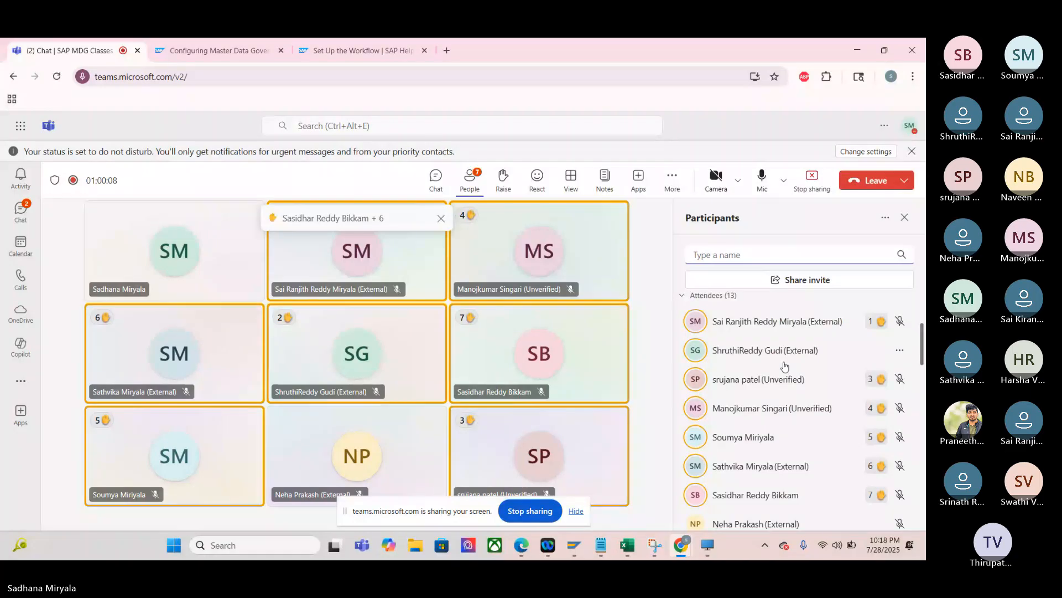
pyautogui.scroll(-4, 784, 365)
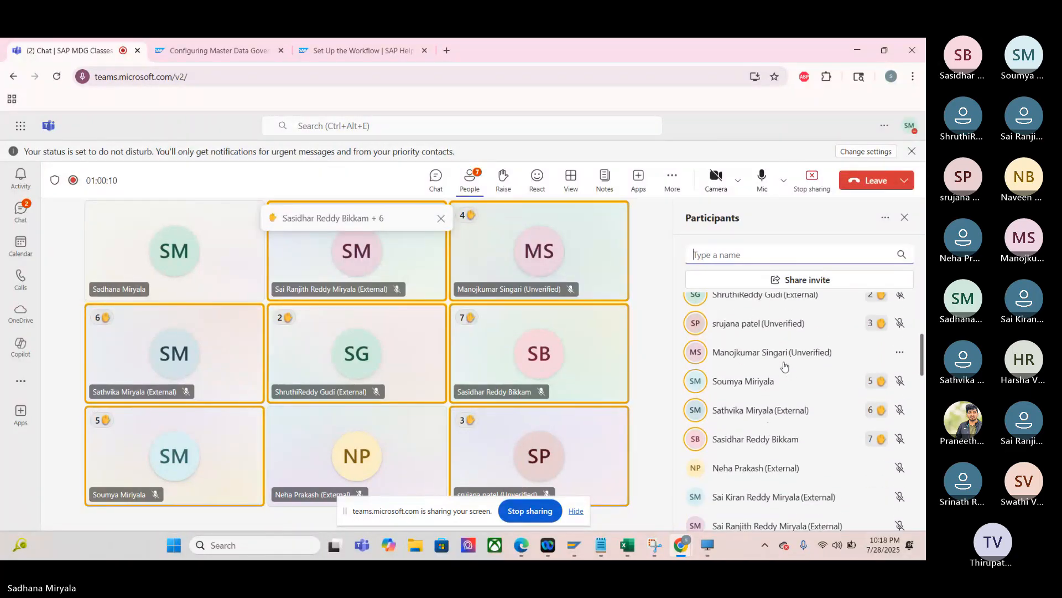
# - Switch back to SAP and set the activity Evaluate Change Request, TS 75707979, to General Task
pyautogui.scroll(-1, 785, 365)
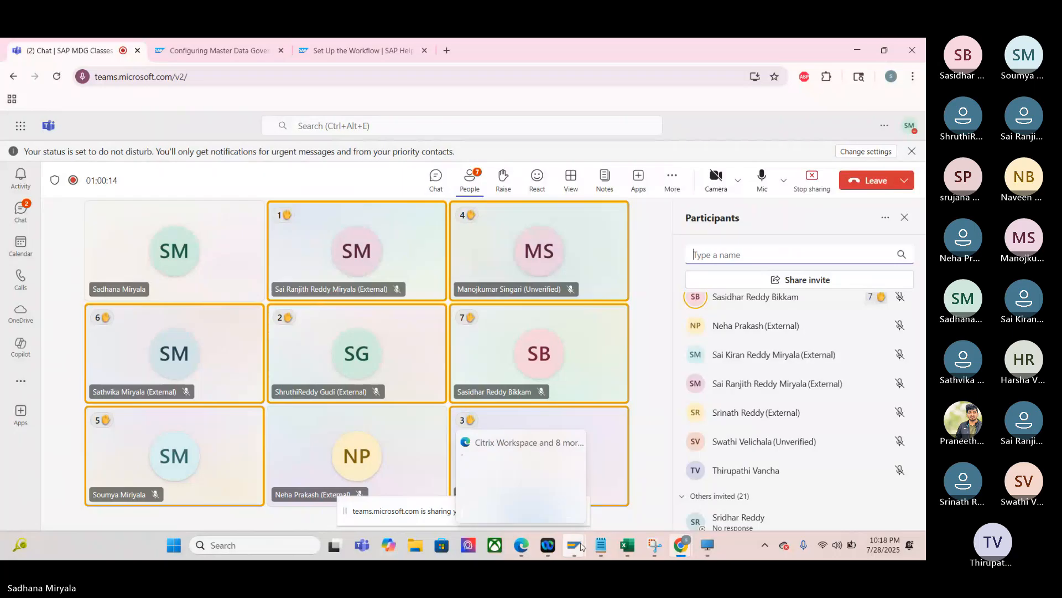
pyautogui.click(825, 500)
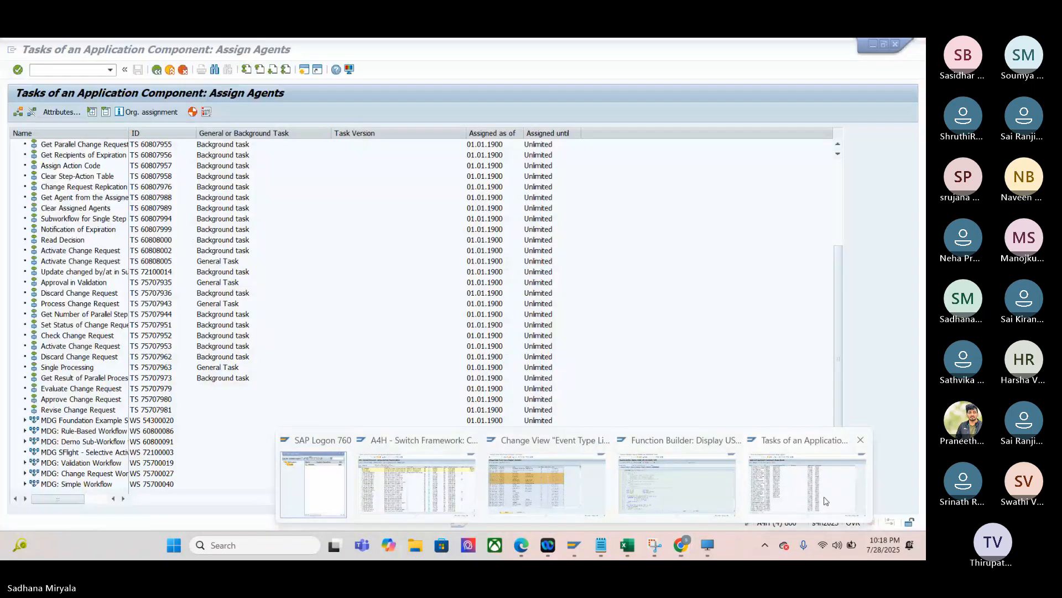
pyautogui.click(151, 390)
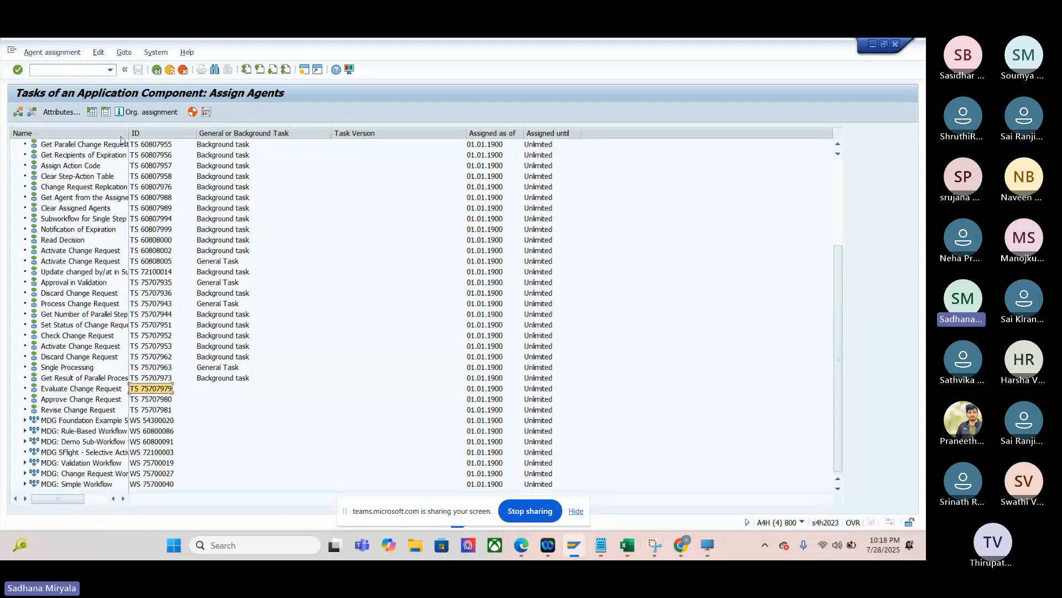
pyautogui.click(60, 112)
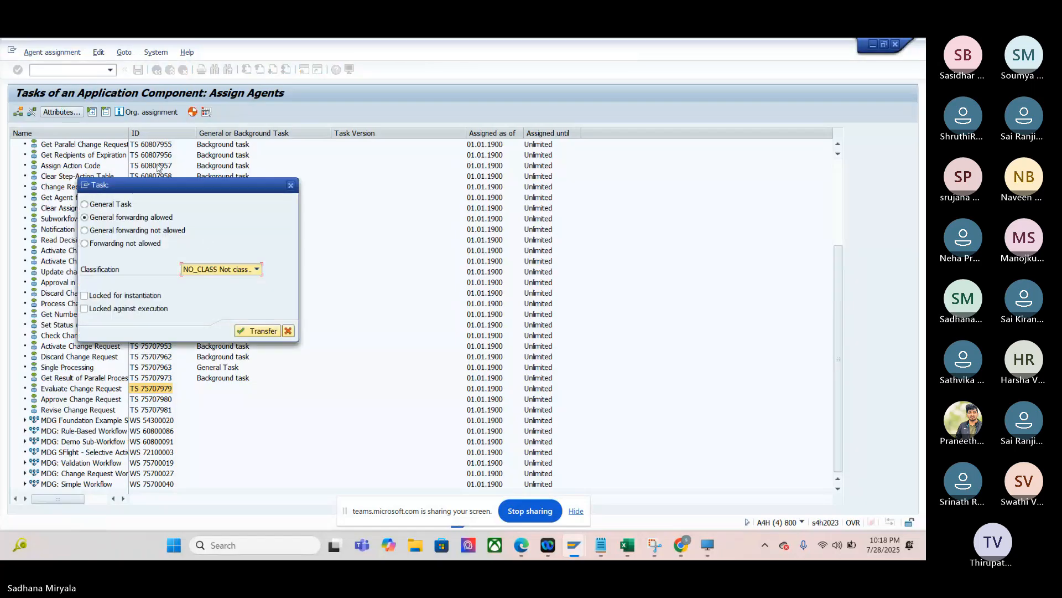
pyautogui.click(105, 205)
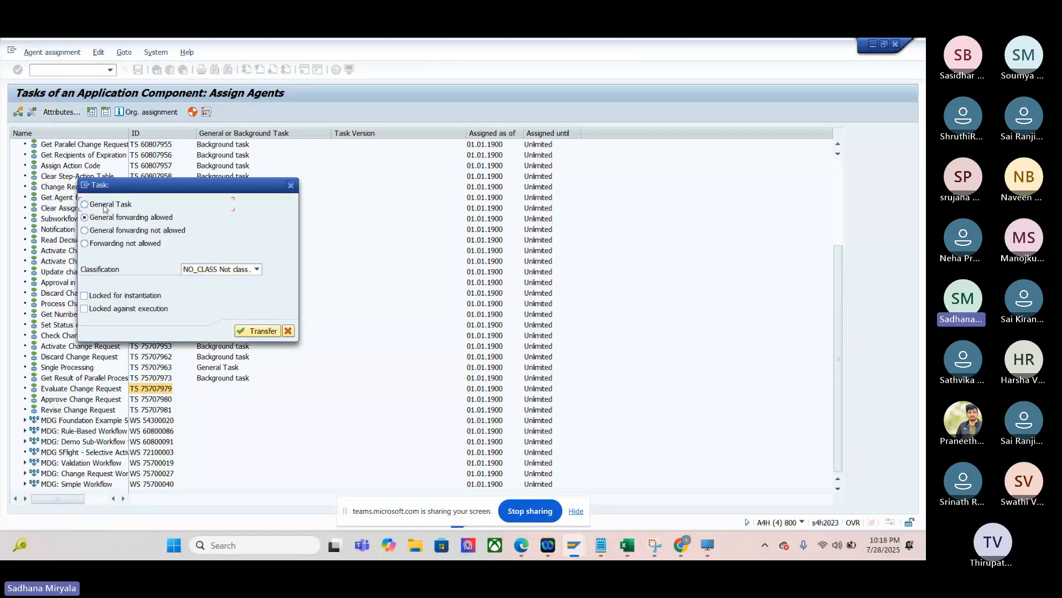
pyautogui.click(258, 333)
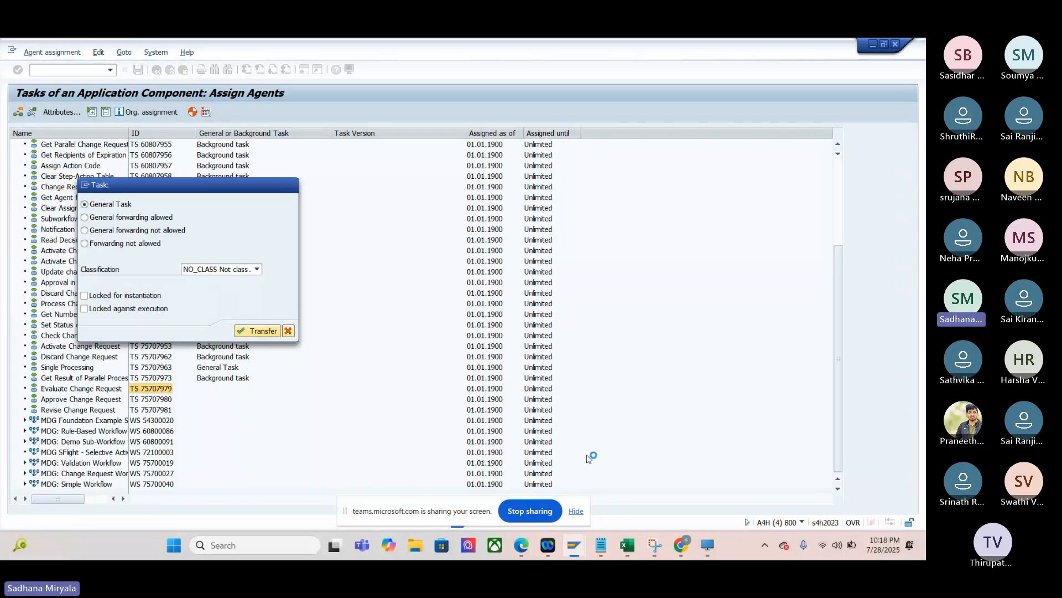
# - Return to the Teams meeting and review the participants list for attendees who still have their hands raised
pyautogui.moveTo(681, 545)
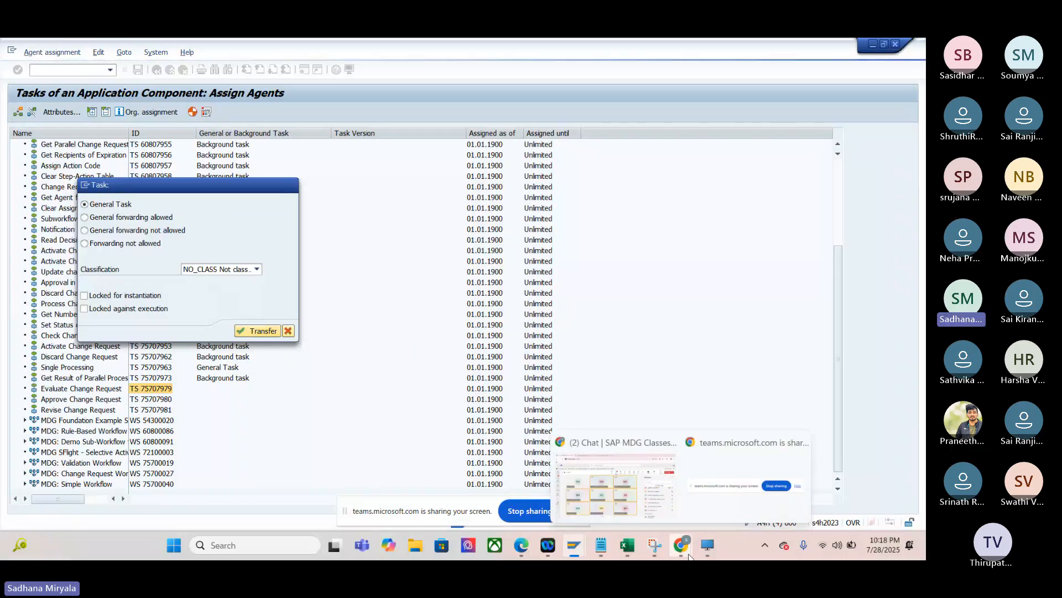
pyautogui.click(634, 487)
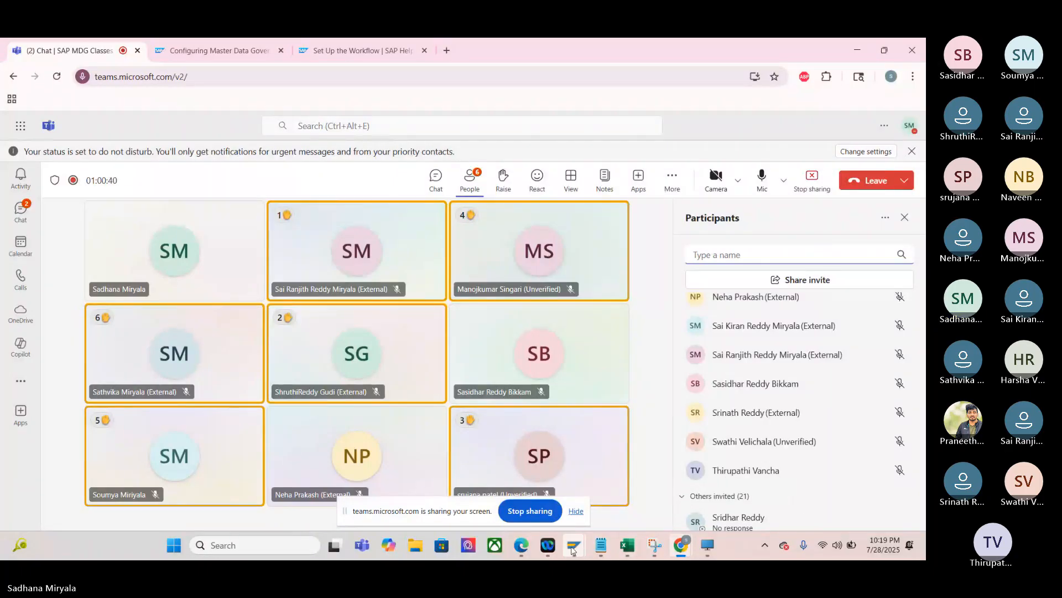
pyautogui.moveTo(573, 550)
pyautogui.click(808, 481)
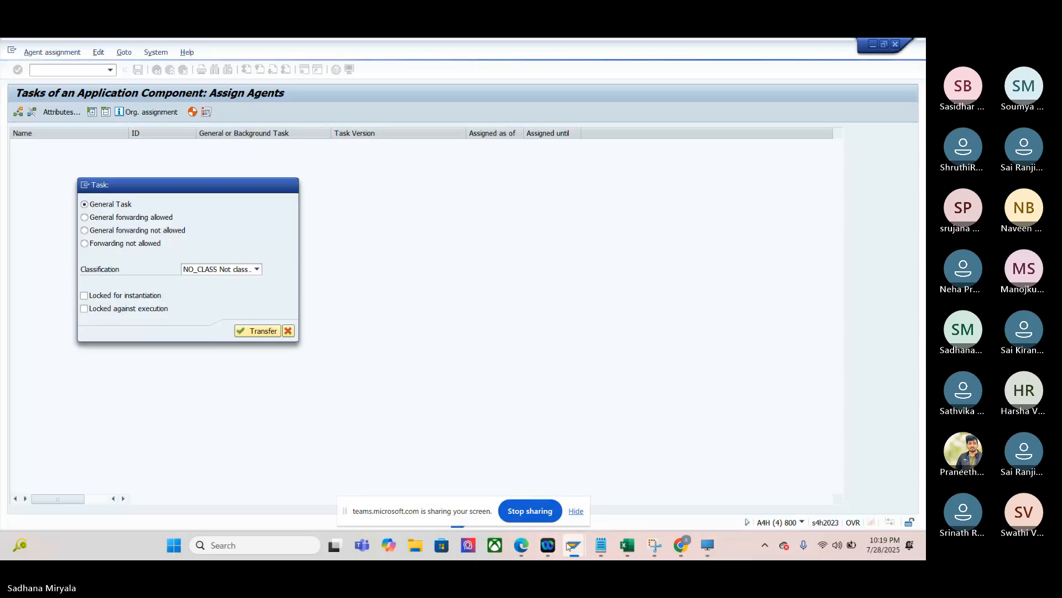
pyautogui.moveTo(581, 554)
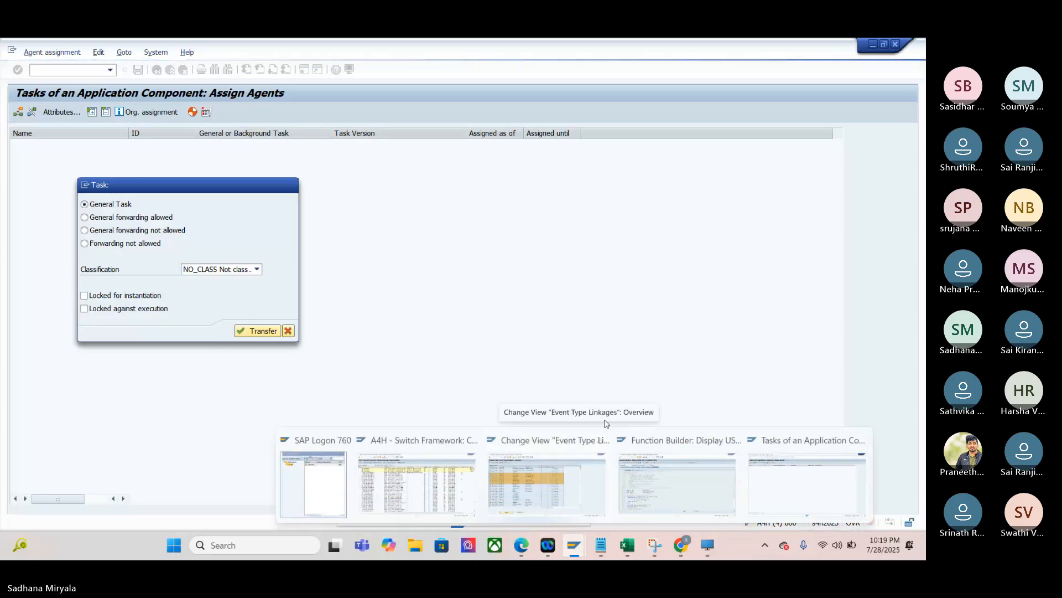
pyautogui.moveTo(679, 544)
pyautogui.click(629, 513)
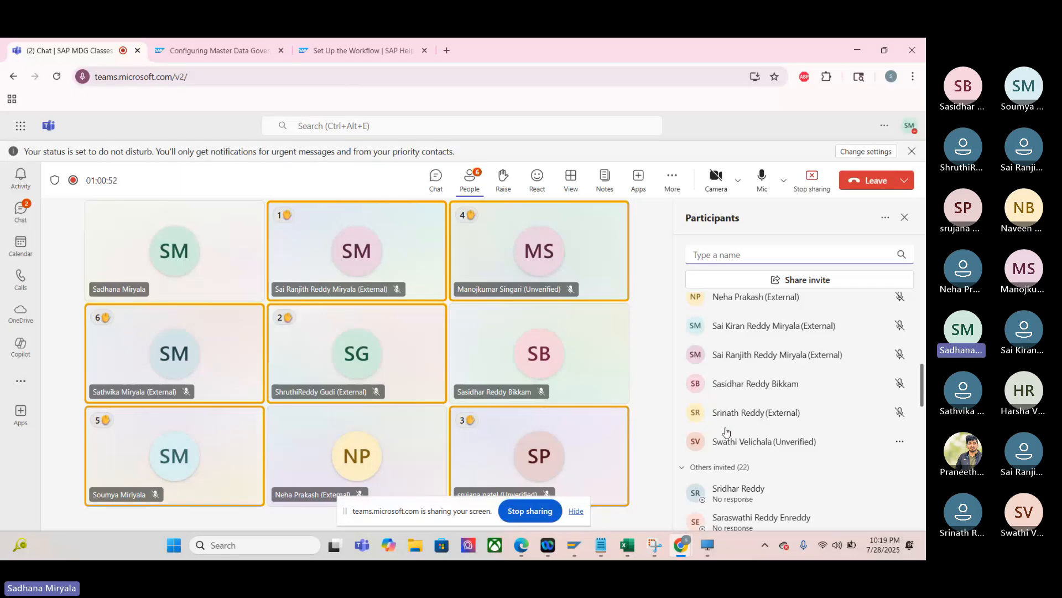
pyautogui.scroll(1, 727, 431)
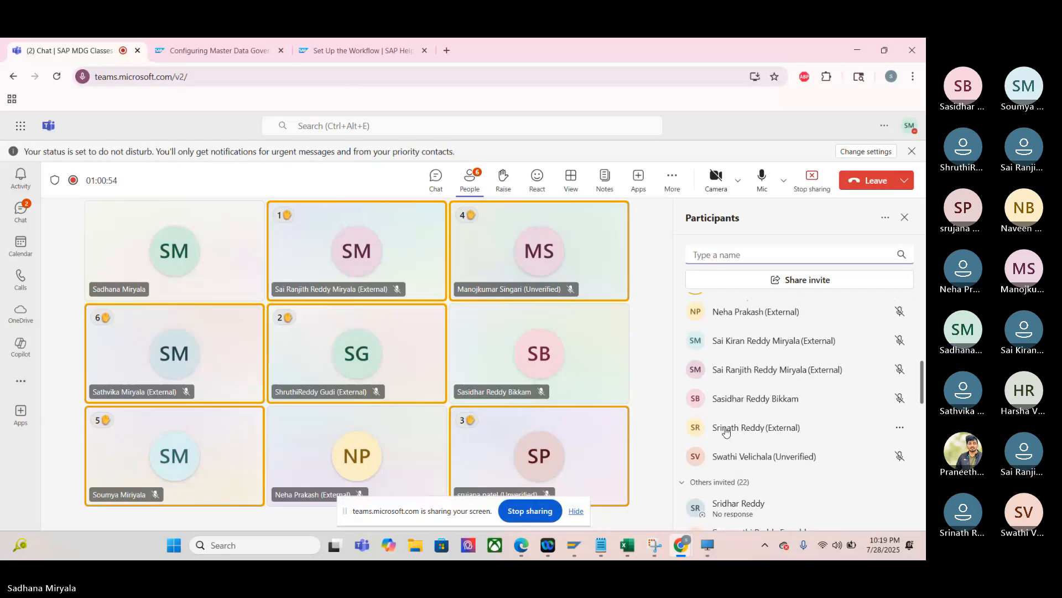
pyautogui.scroll(5, 727, 431)
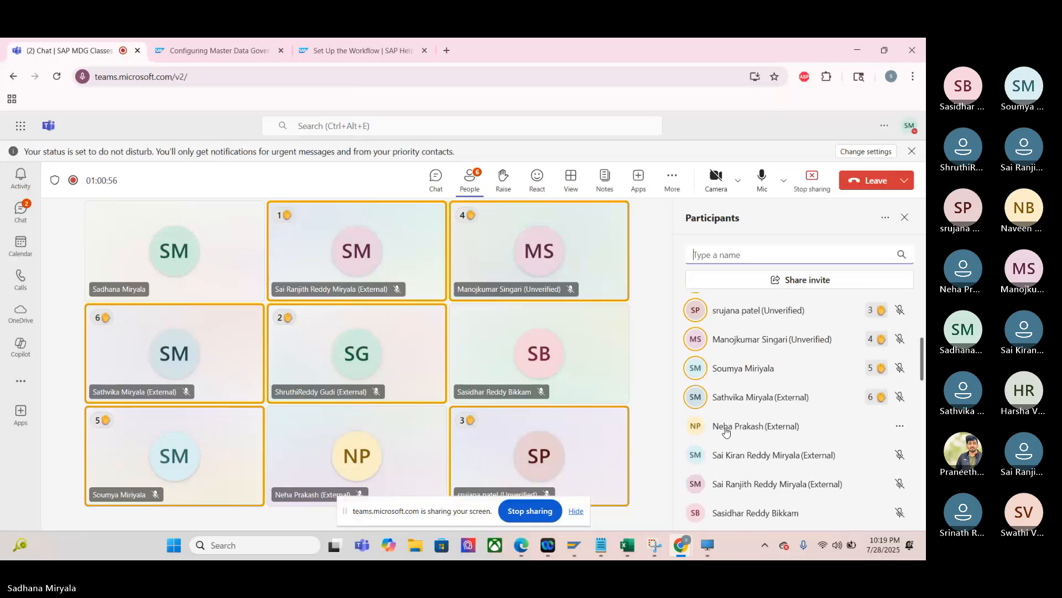
pyautogui.scroll(1, 727, 431)
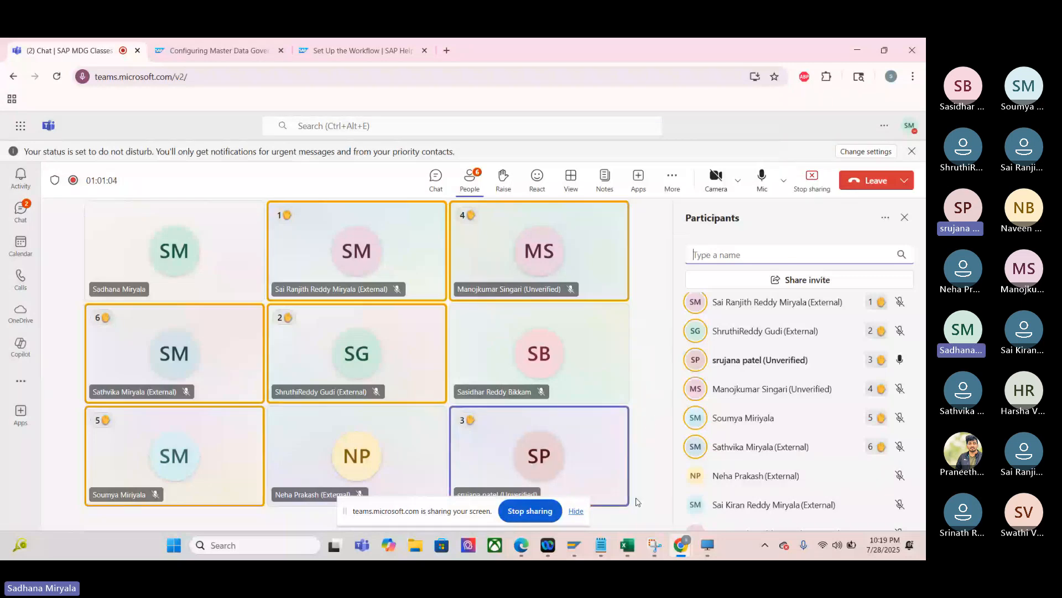
# - Switch to the SAP task list and set the activity Approve Change Request, TS 75707980, to General Task
pyautogui.click(586, 548)
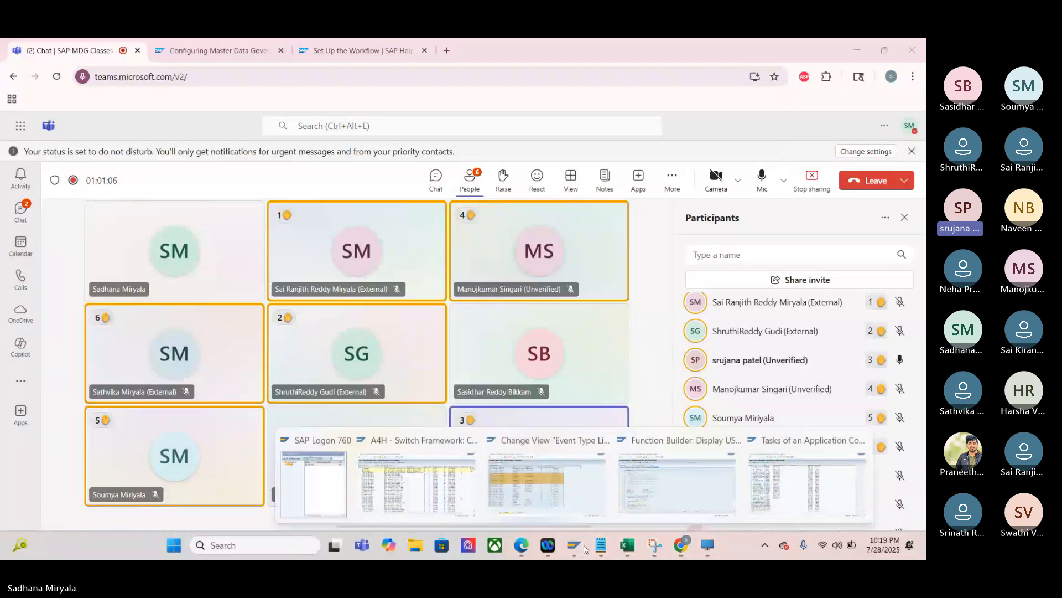
pyautogui.moveTo(788, 492)
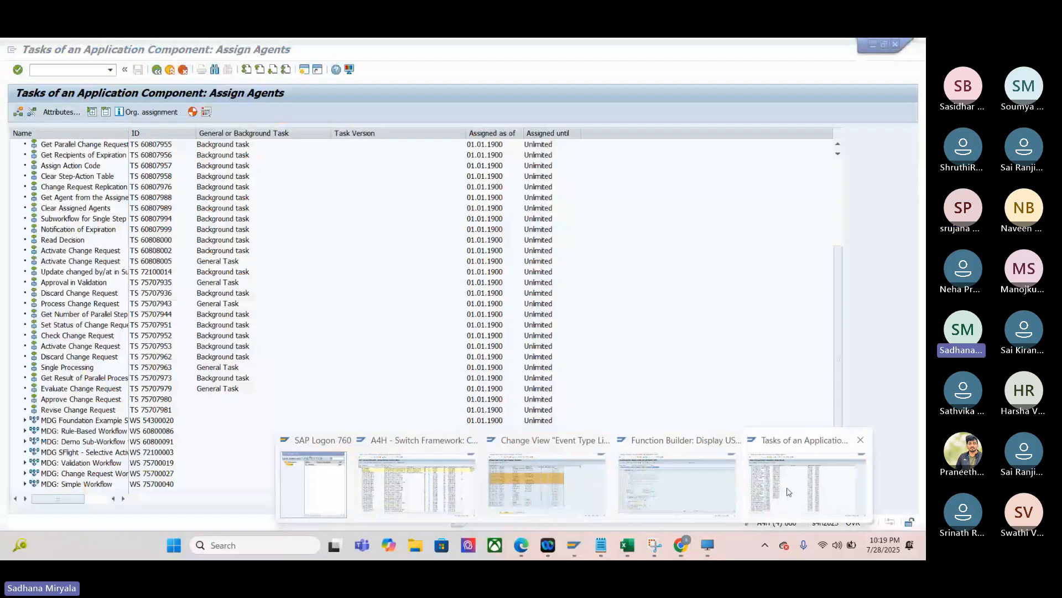
pyautogui.click(789, 492)
pyautogui.click(59, 114)
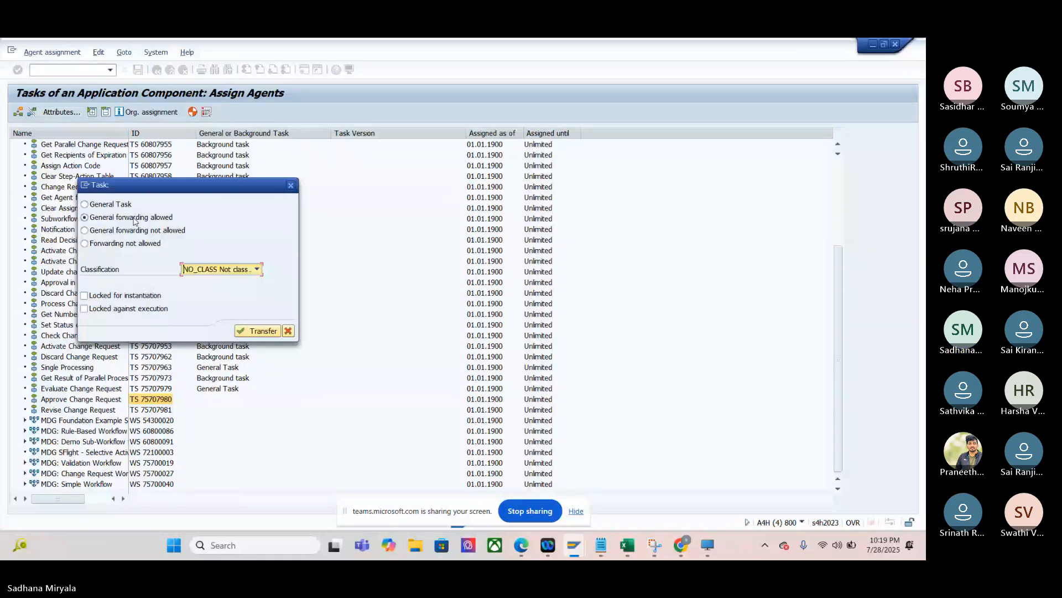
pyautogui.click(111, 204)
pyautogui.click(258, 331)
# - In the Teams meeting, make the unmuted attendee with the third raised hand a presenter and confirm the role change
pyautogui.click(681, 545)
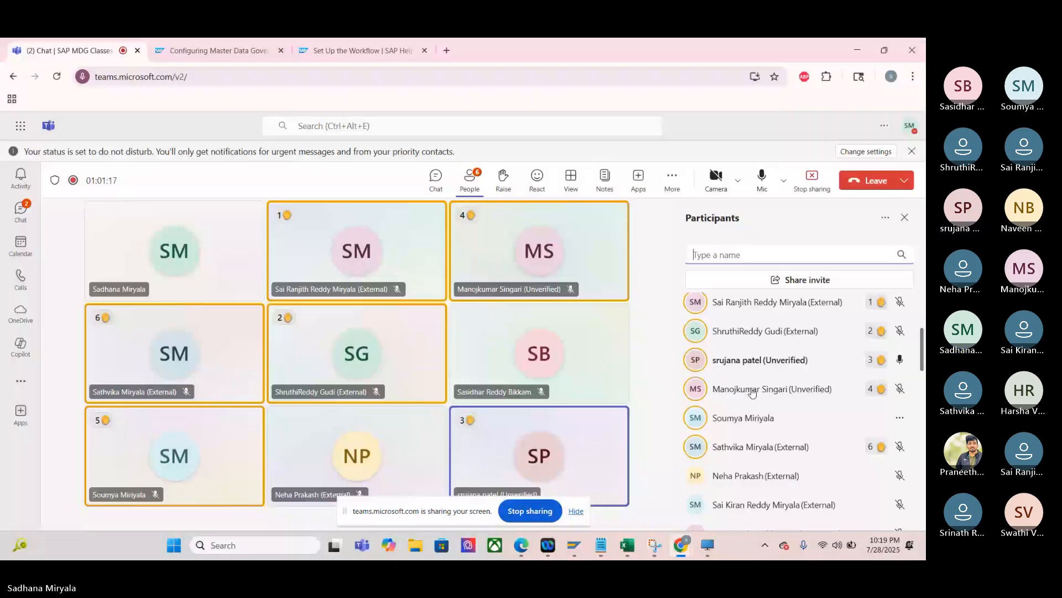
pyautogui.click(901, 361)
pyautogui.click(902, 360)
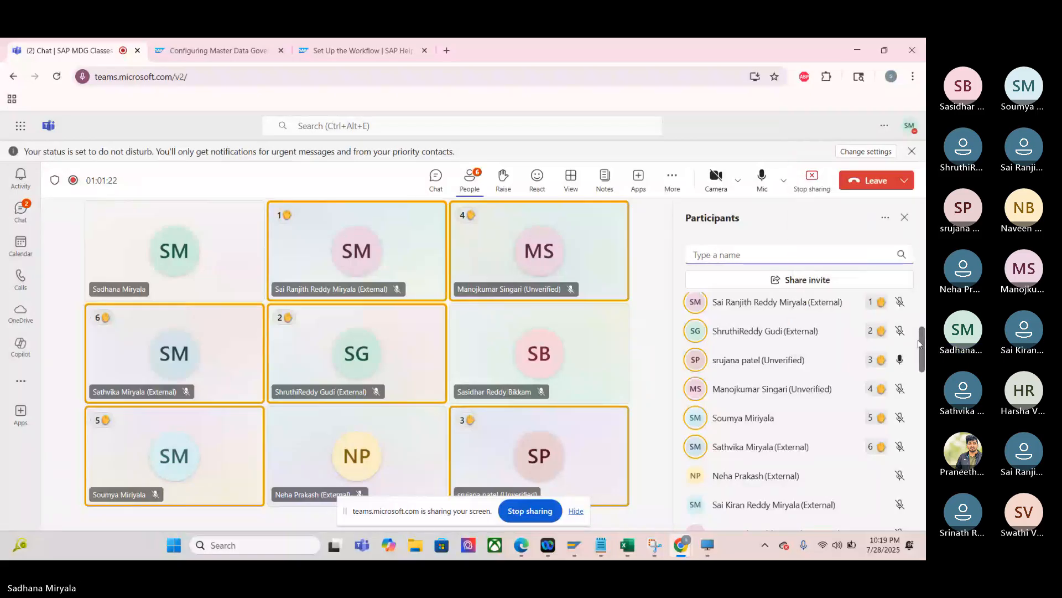
pyautogui.click(899, 360)
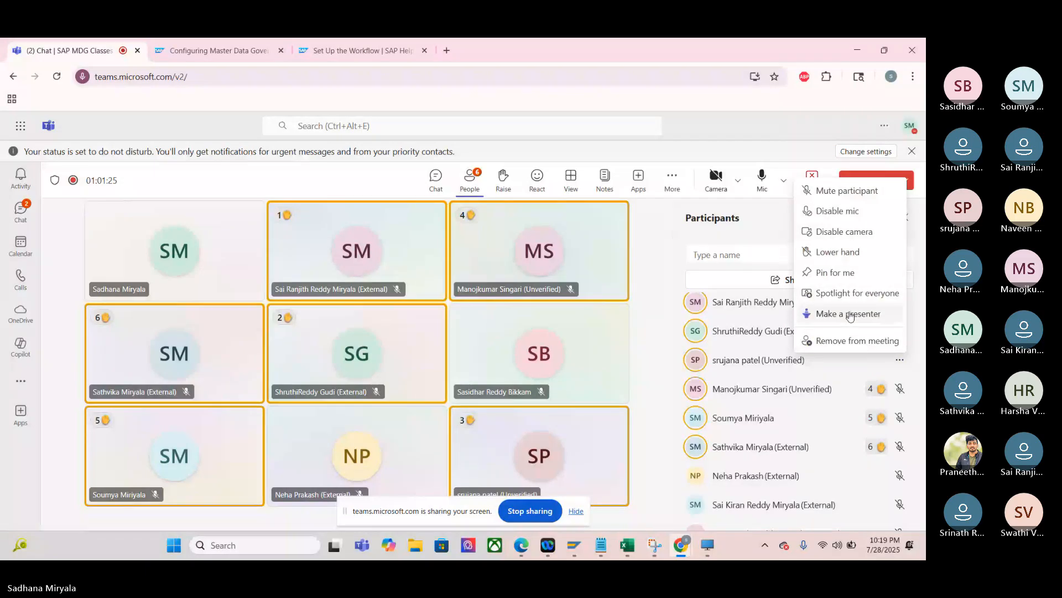
pyautogui.click(850, 314)
pyautogui.click(596, 350)
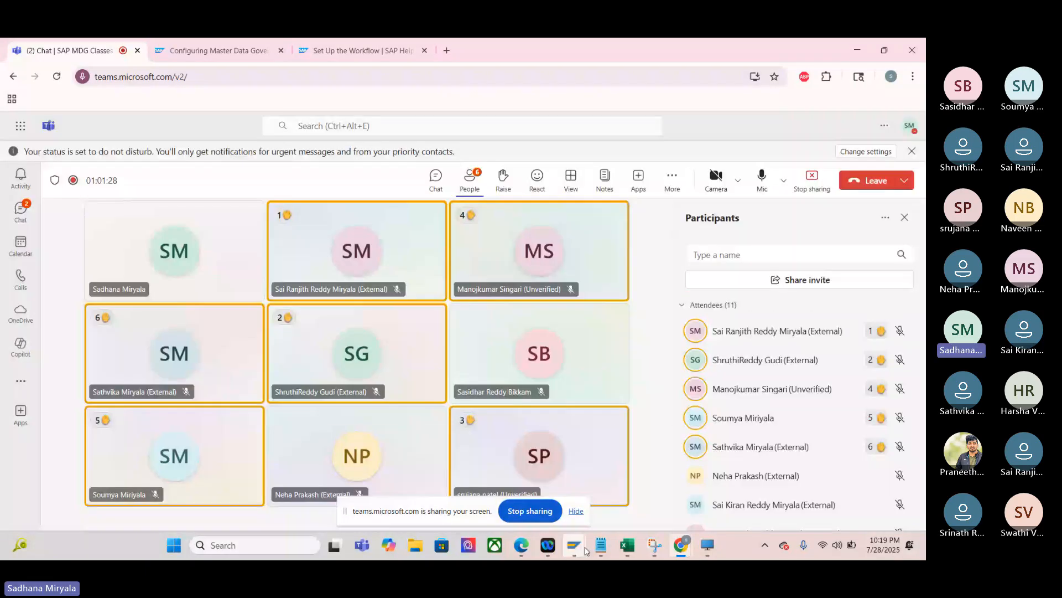
# - Check the pending task change in SAP, then return to the Teams meeting and close the participants list
pyautogui.moveTo(586, 550)
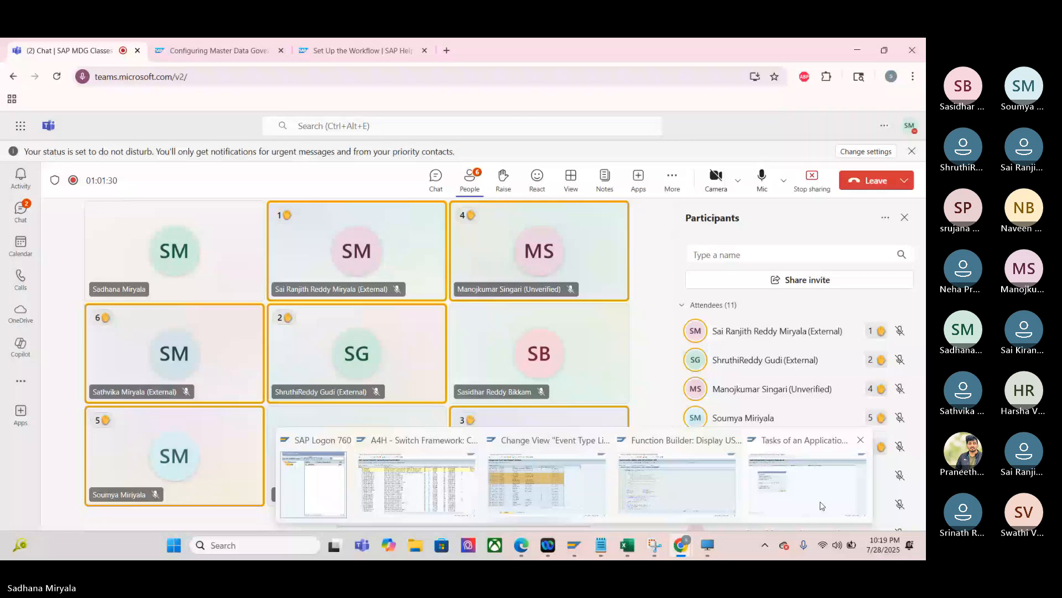
pyautogui.click(823, 507)
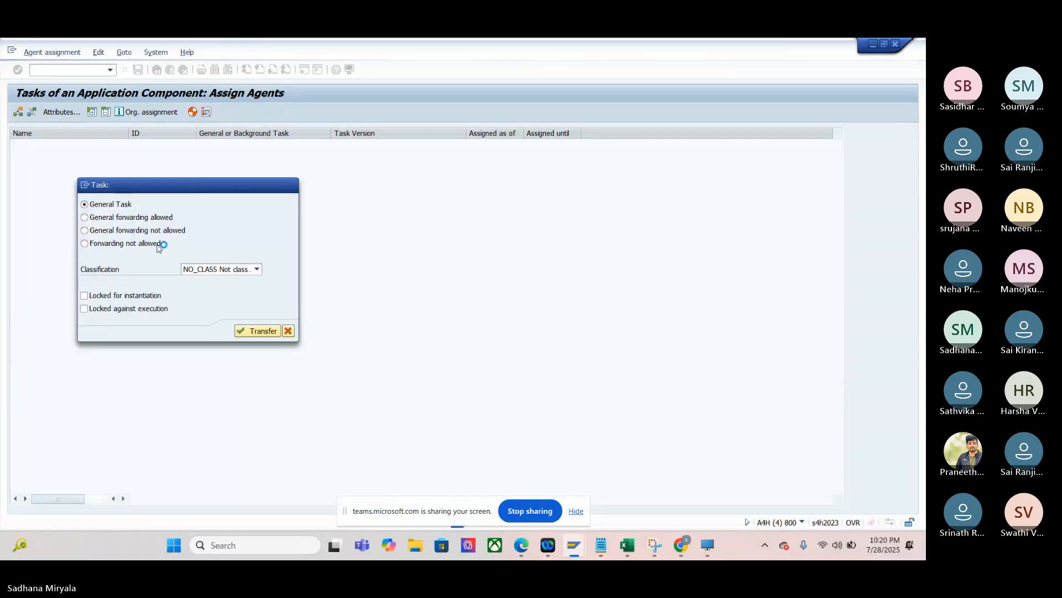
pyautogui.moveTo(682, 545)
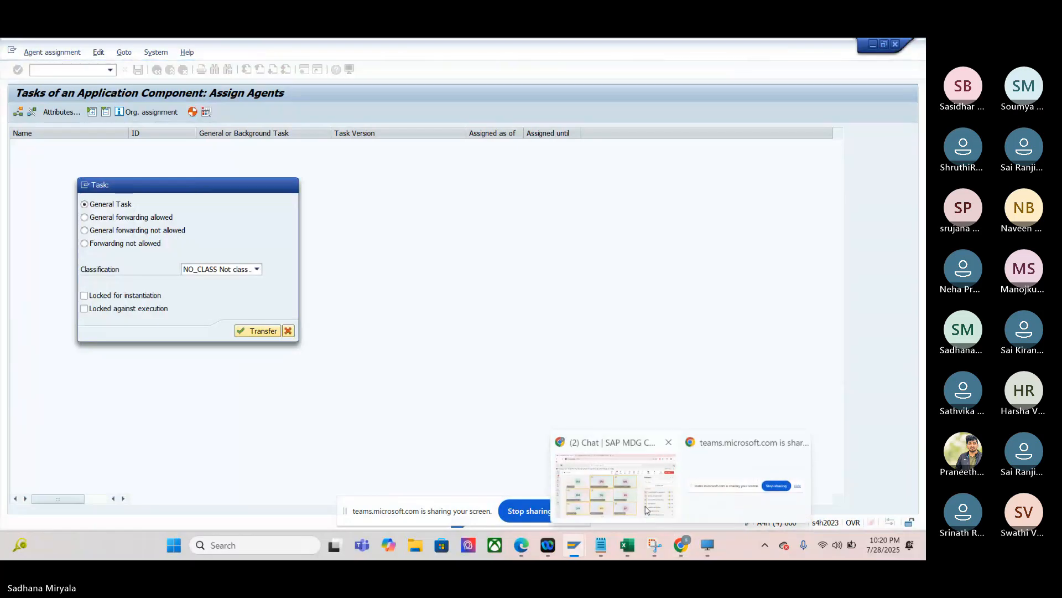
pyautogui.click(646, 510)
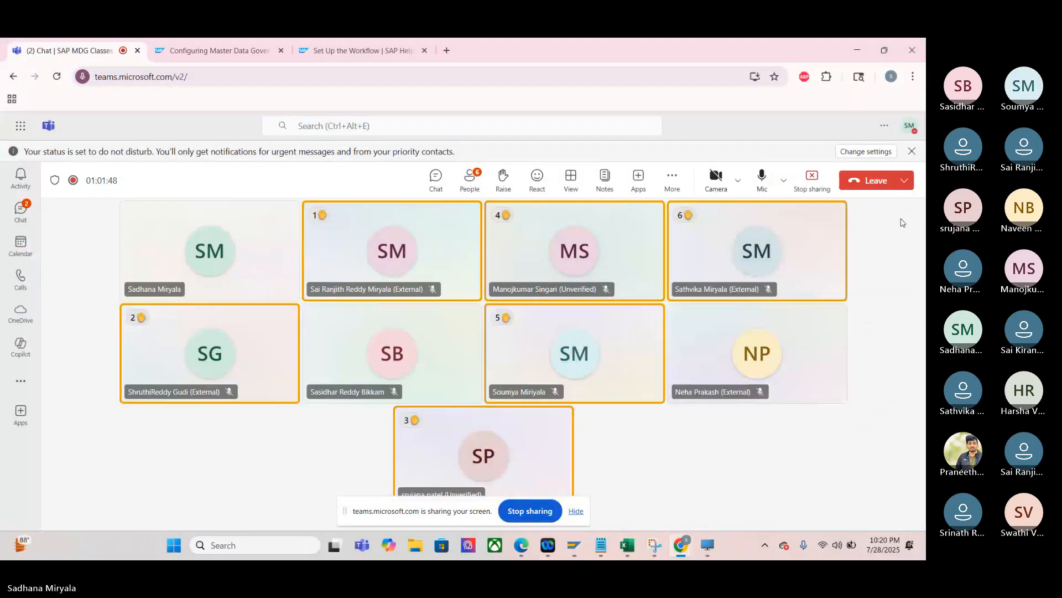
# - Switch back to SAP and set the activity Revise Change Request, TS 75707981, to General Task
pyautogui.moveTo(574, 545)
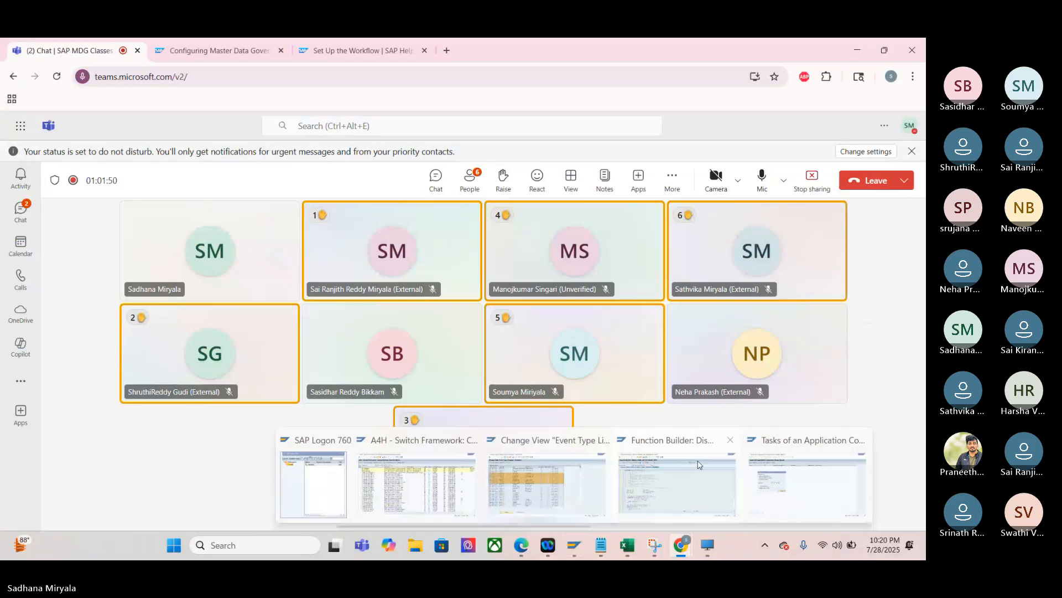
pyautogui.click(777, 477)
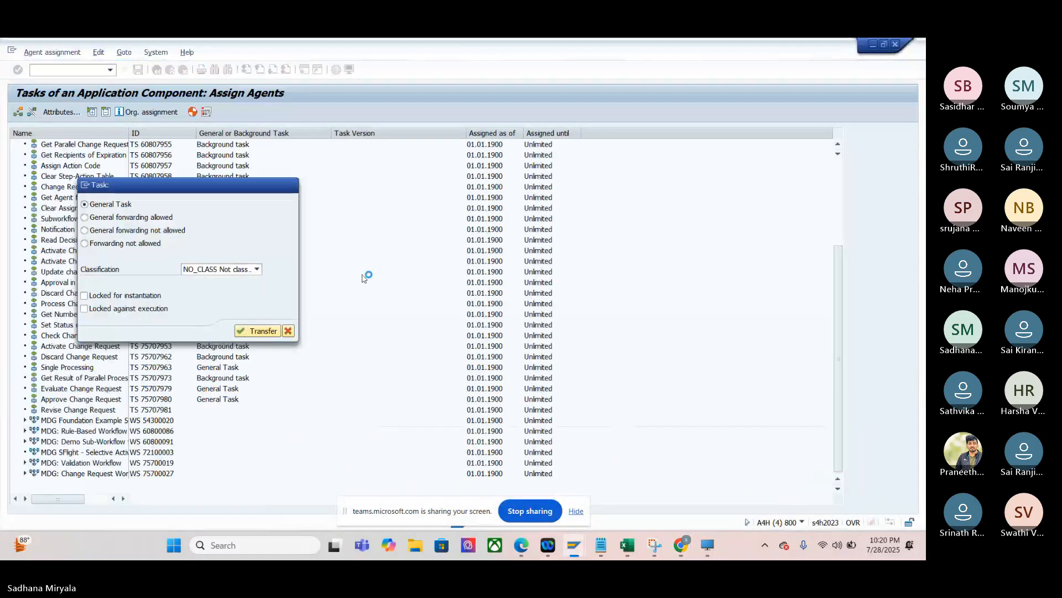
pyautogui.click(288, 331)
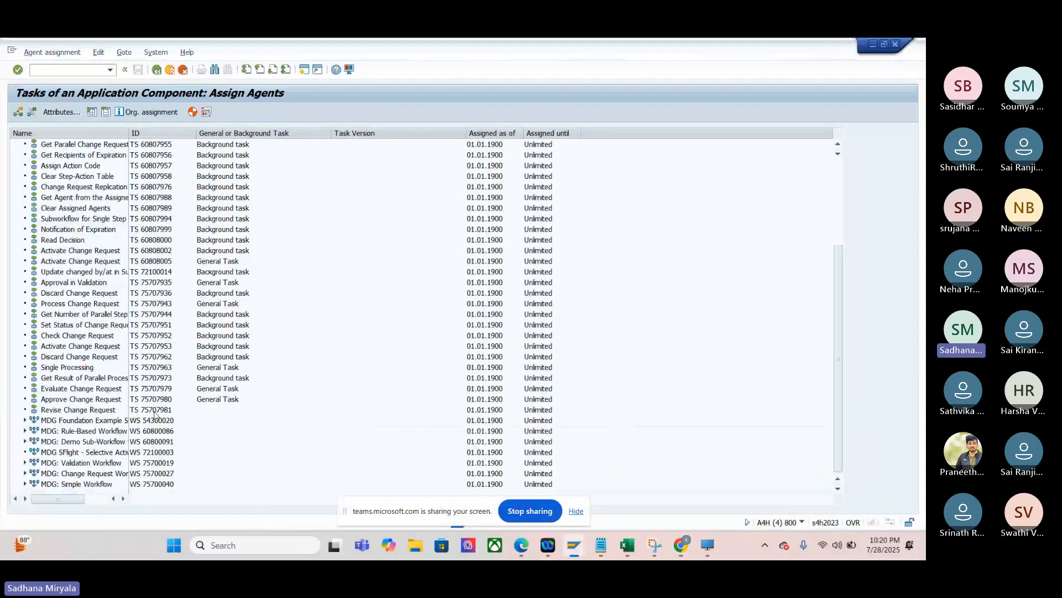
pyautogui.click(154, 412)
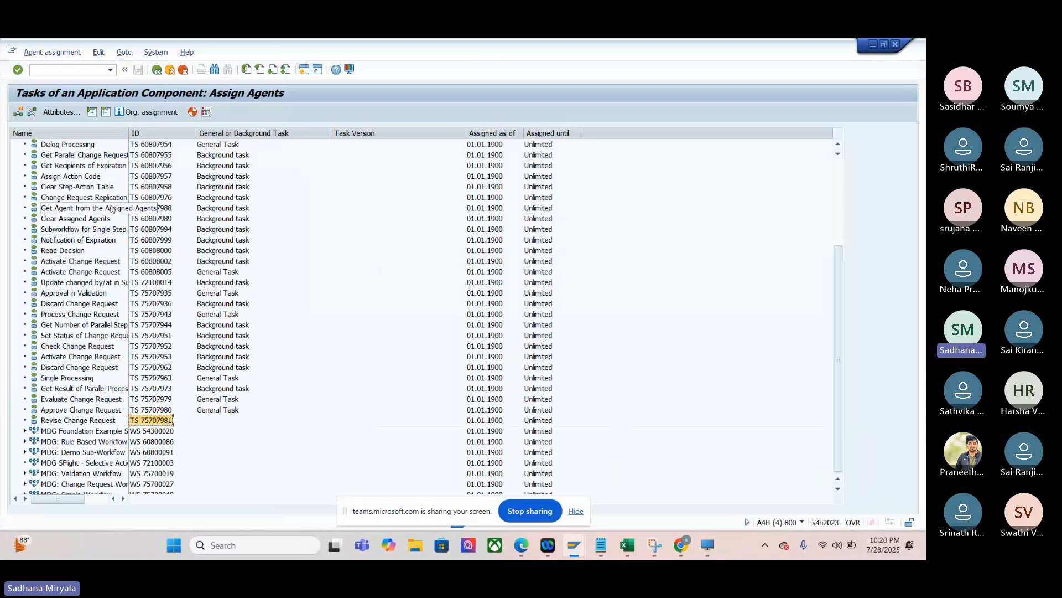
pyautogui.click(60, 112)
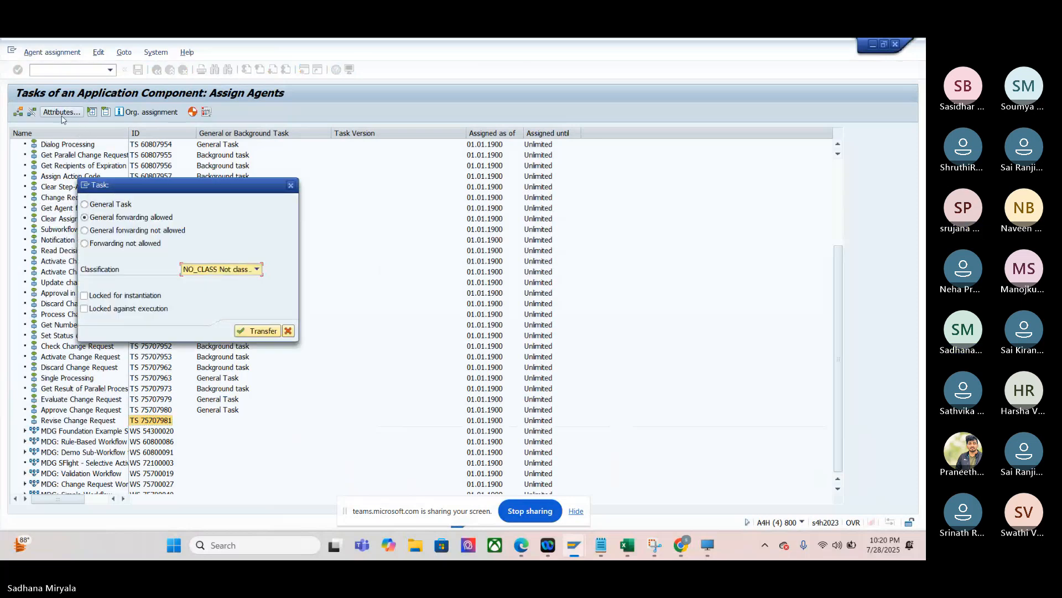
pyautogui.click(84, 205)
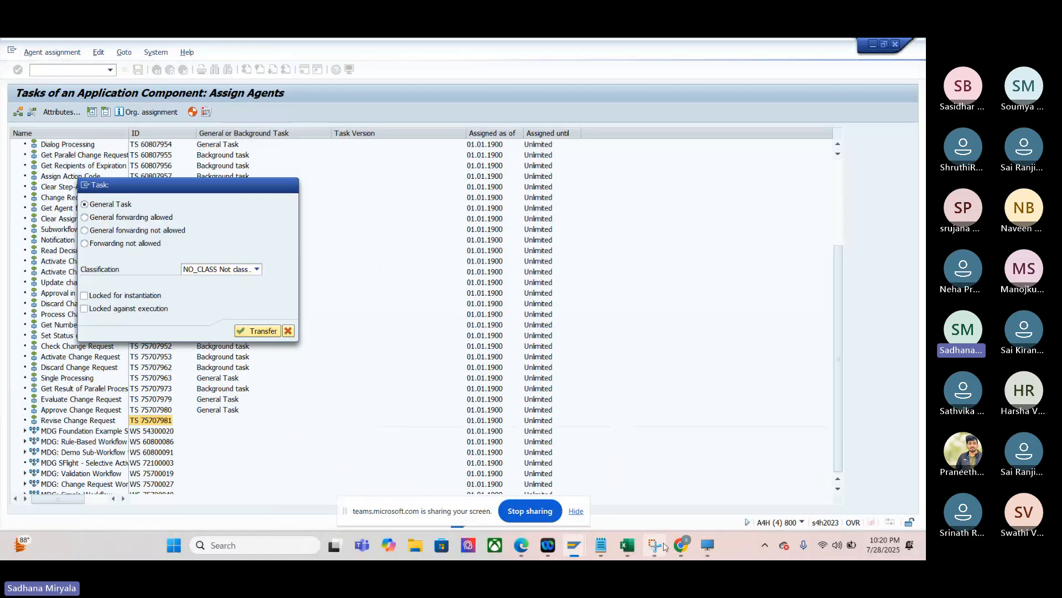
# - Review the Configure workflow tasks instructions on the Set Up the Workflow help page in Chrome, then return to the Teams meeting
pyautogui.moveTo(682, 545)
pyautogui.click(614, 493)
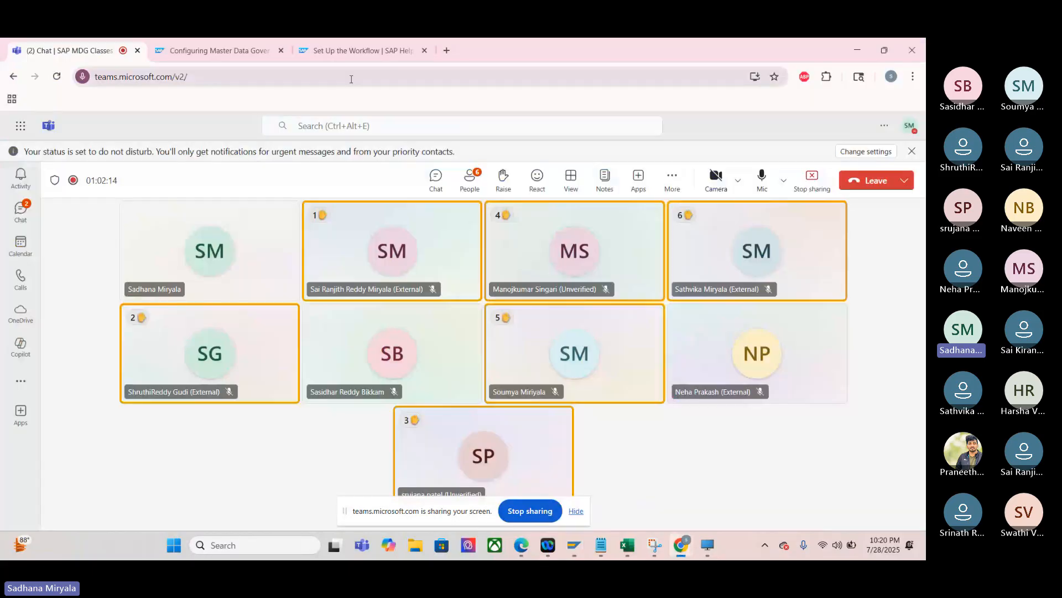
pyautogui.click(344, 50)
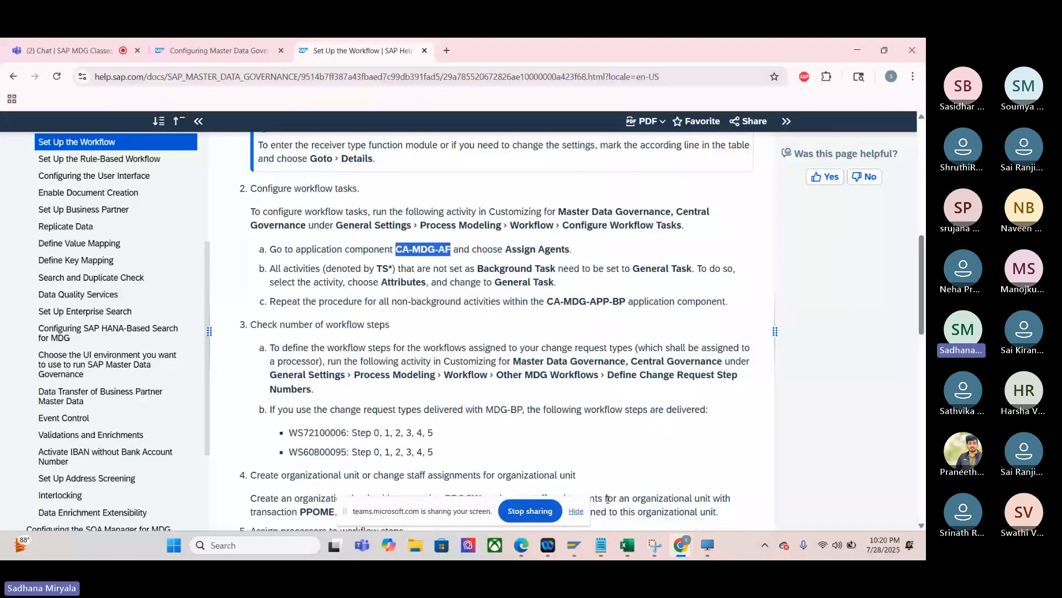
pyautogui.click(574, 545)
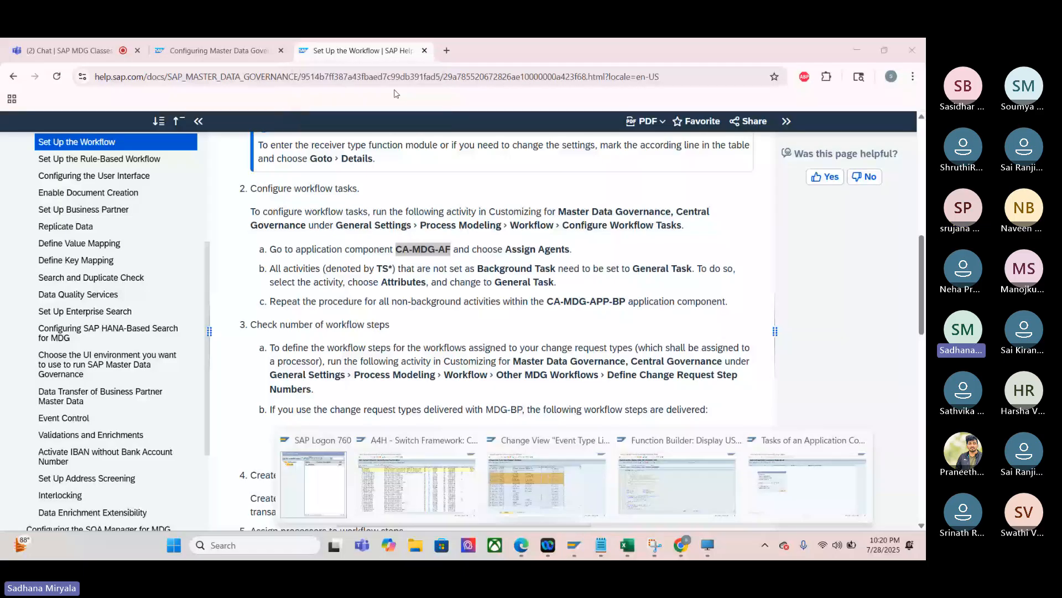
pyautogui.click(318, 49)
pyautogui.hotkey('ctrl', 'c')
pyautogui.click(70, 49)
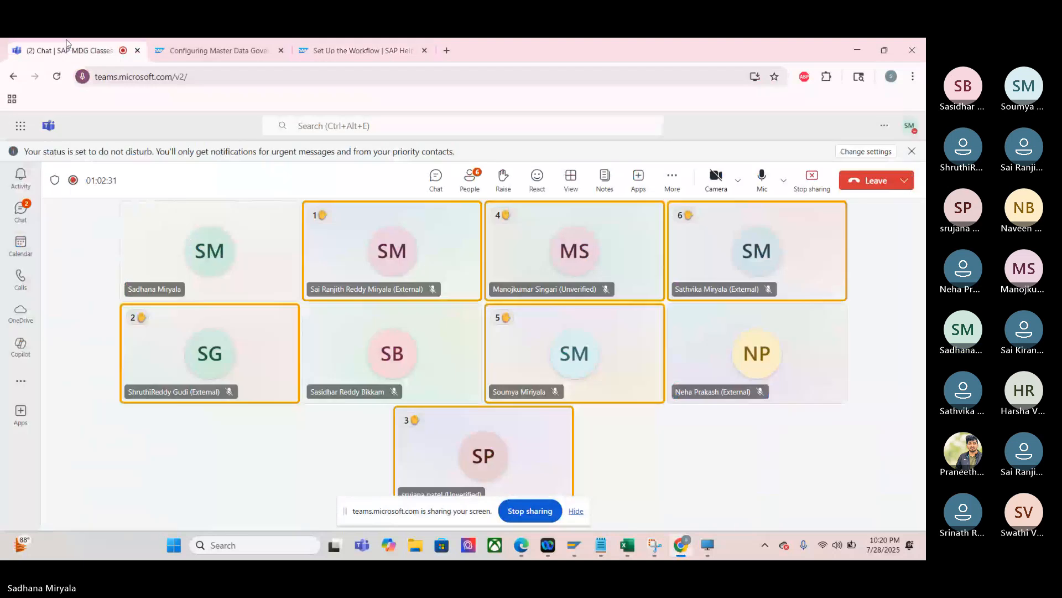
# - Open the Teams meeting chat and post the copied link to the Set Up the Workflow help page
pyautogui.click(435, 181)
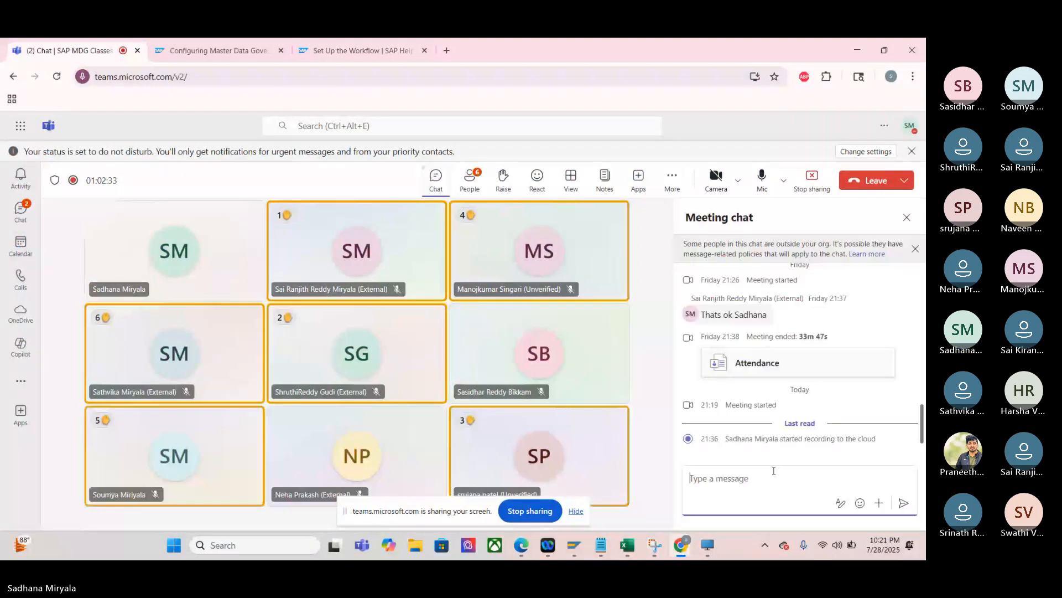
pyautogui.click(696, 475)
pyautogui.hotkey('ctrl', 'v')
pyautogui.press('Return')
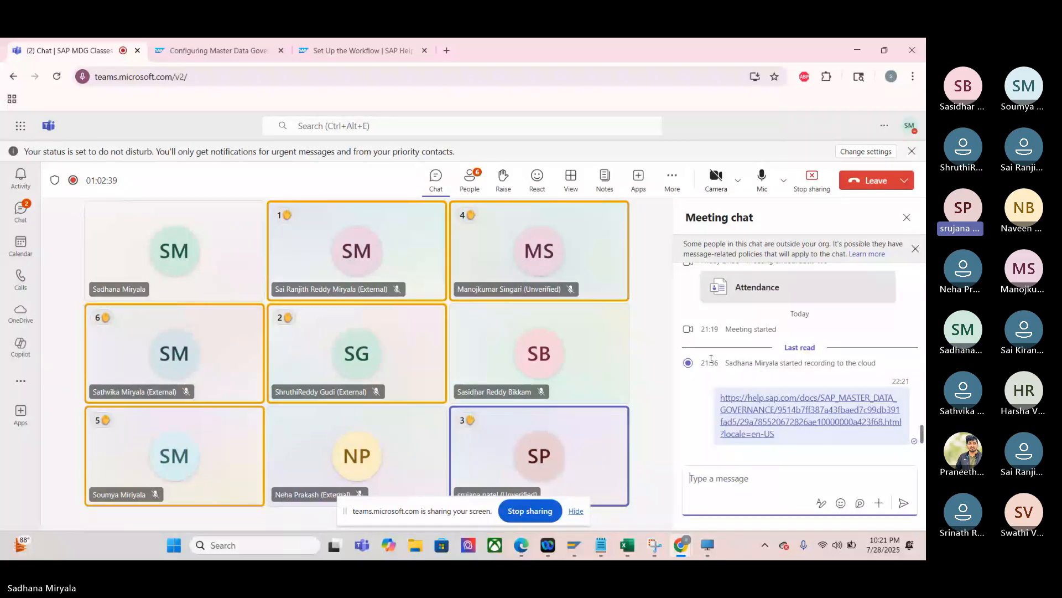
pyautogui.scroll(1, 711, 358)
# - Switch to the SAP window Tasks of an Application Component and apply the General Task setting in the open task dialog
pyautogui.moveTo(575, 545)
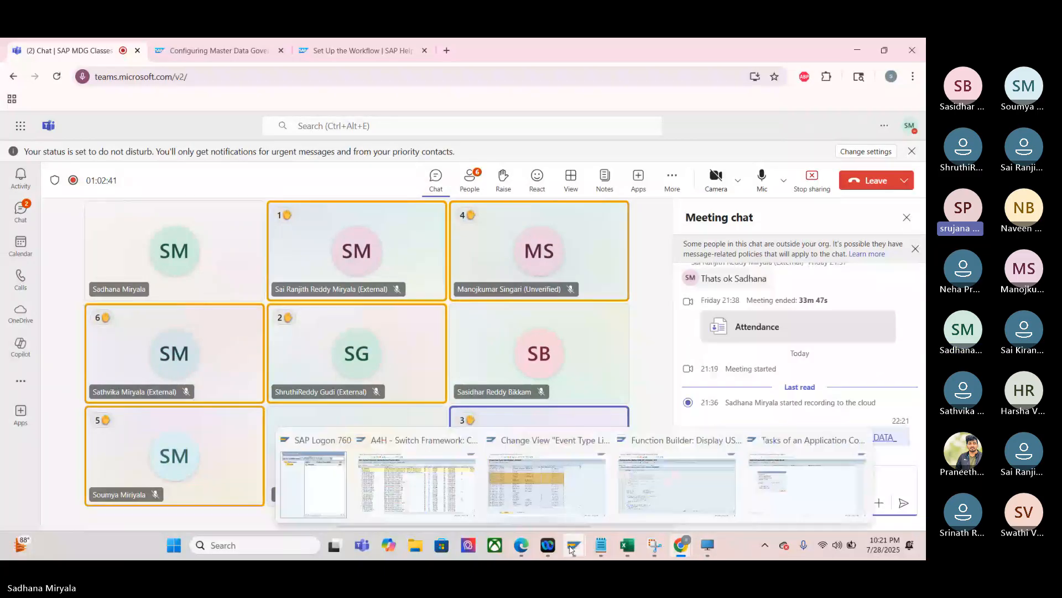
pyautogui.click(813, 489)
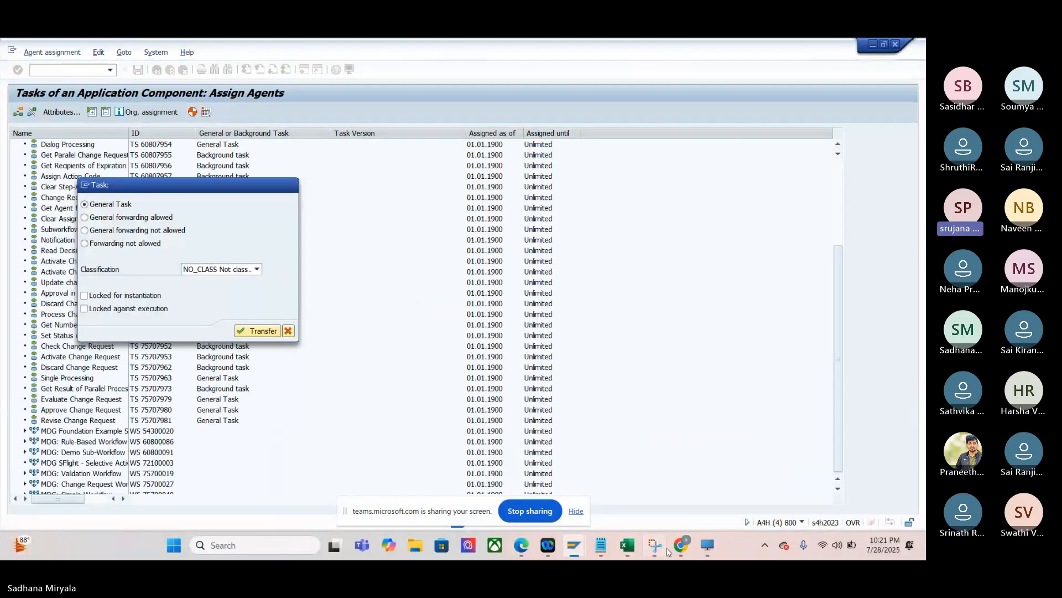
pyautogui.click(240, 331)
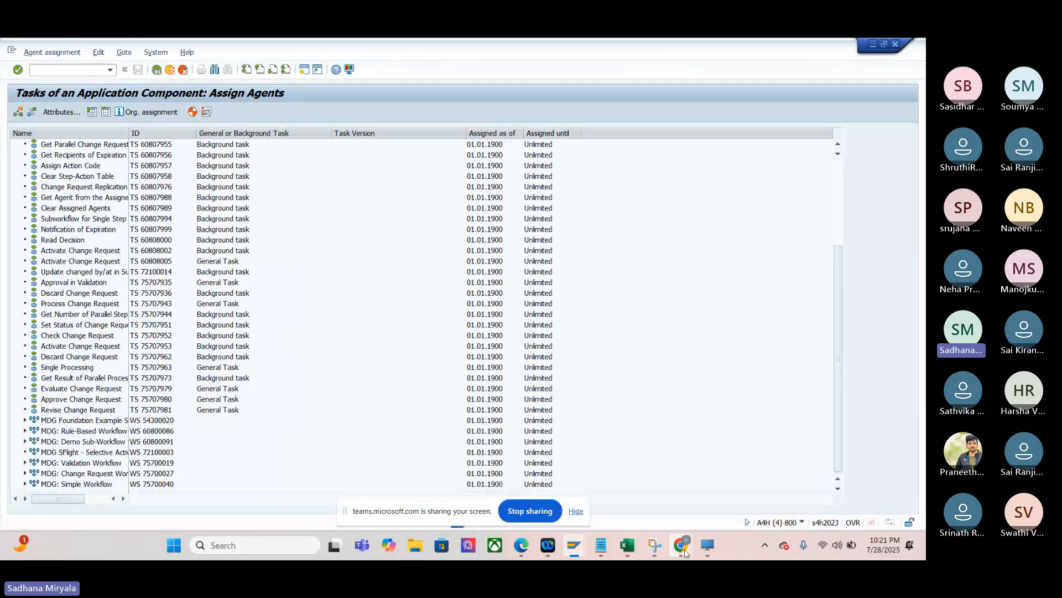
# - Return to the Teams meeting in Chrome and close the meeting chat
pyautogui.moveTo(684, 547)
pyautogui.click(617, 476)
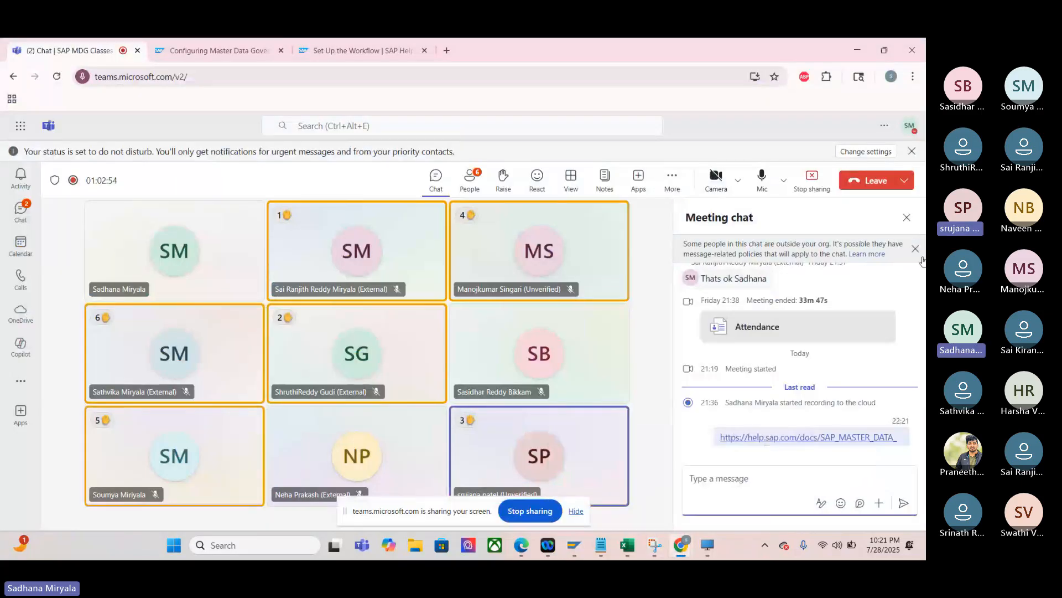
pyautogui.click(907, 218)
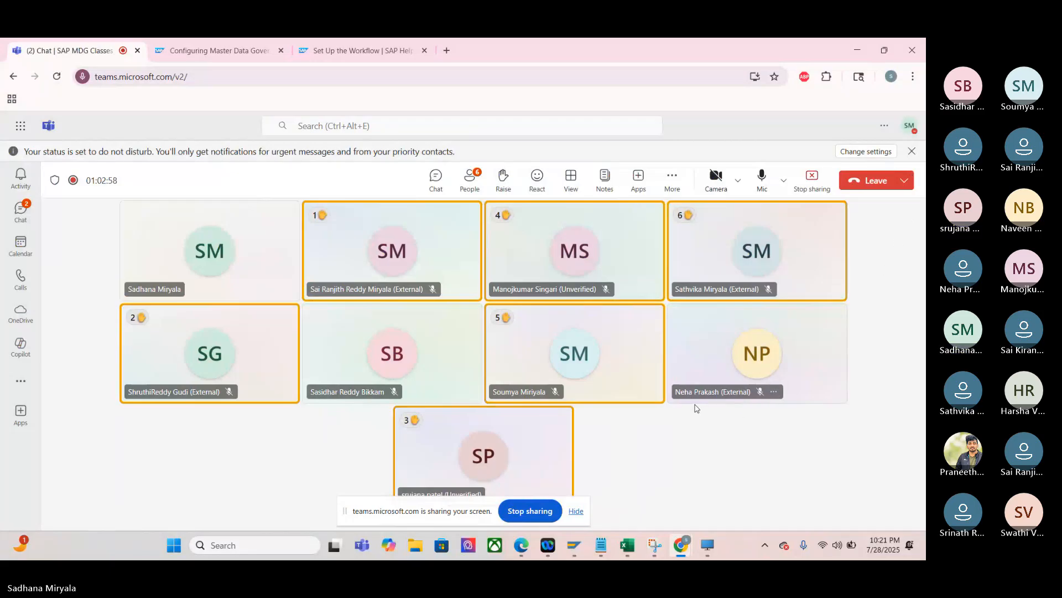
# - On the Set Up the Workflow help page, review and highlight the instruction to repeat the procedure for application component CA-MDG-APP-BP
pyautogui.click(334, 52)
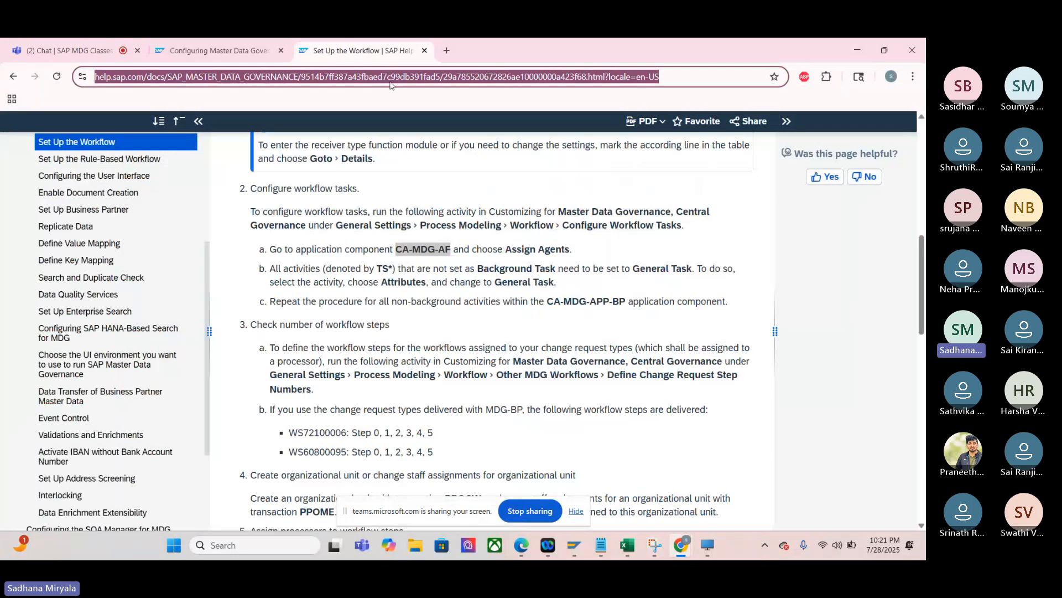
pyautogui.click(564, 285)
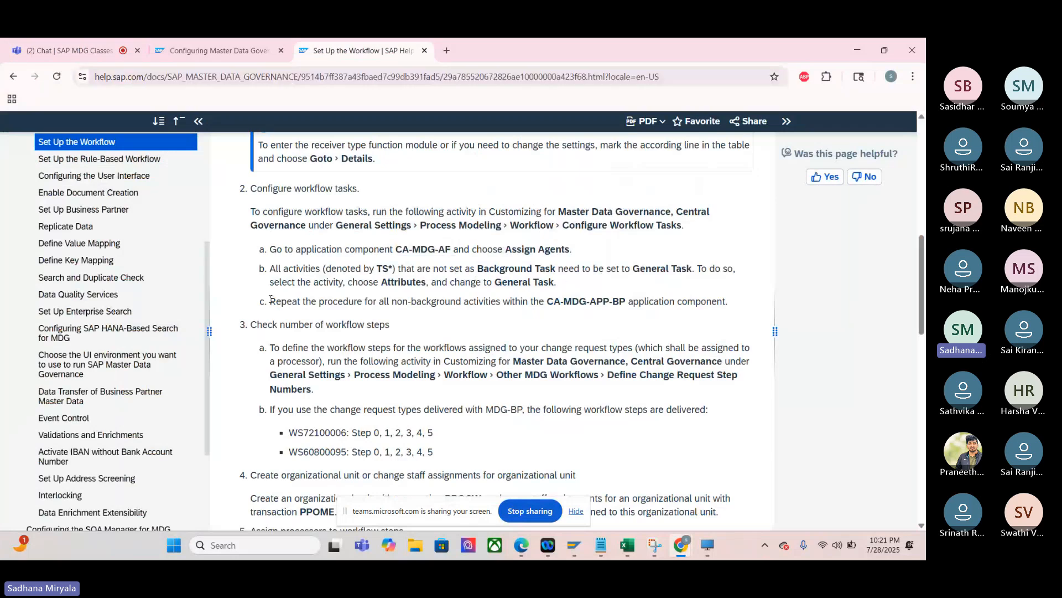
pyautogui.moveTo(270, 301); pyautogui.dragTo(395, 310)
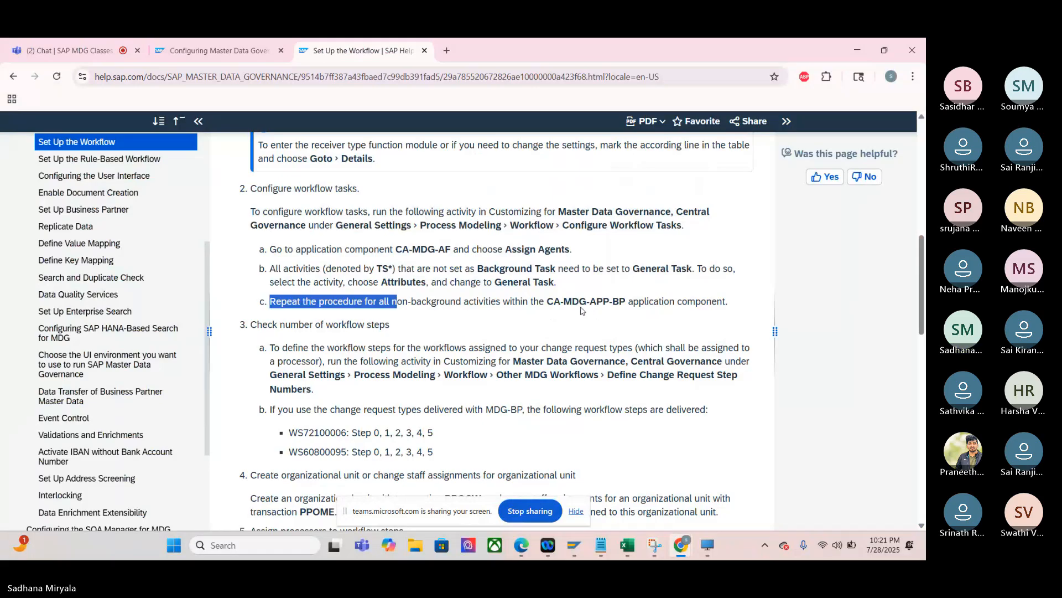
pyautogui.moveTo(552, 304); pyautogui.dragTo(627, 299)
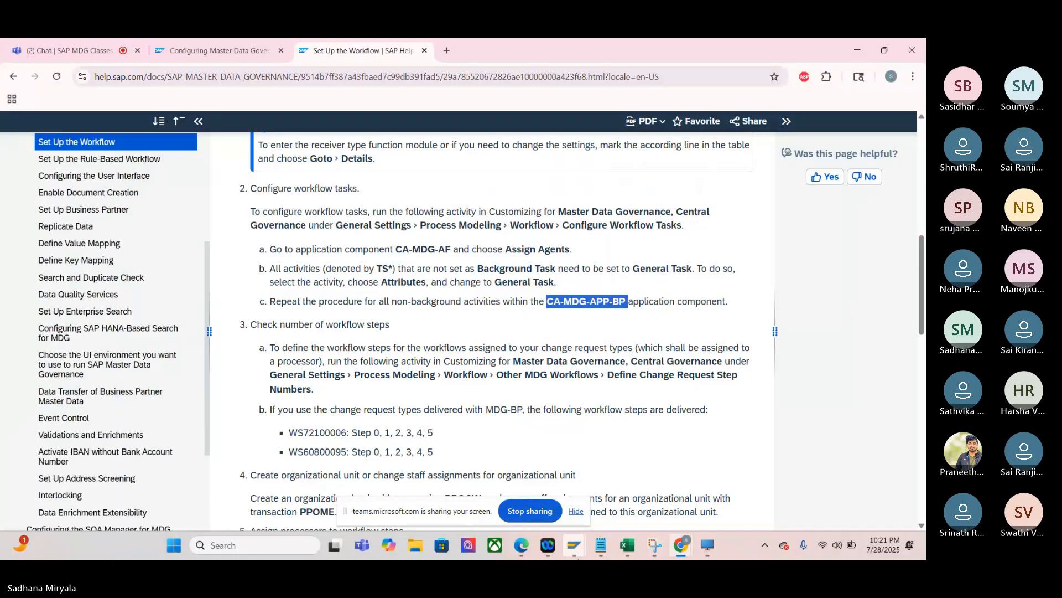
# - Go back to the Teams meeting and stop sharing the screen
pyautogui.moveTo(575, 556)
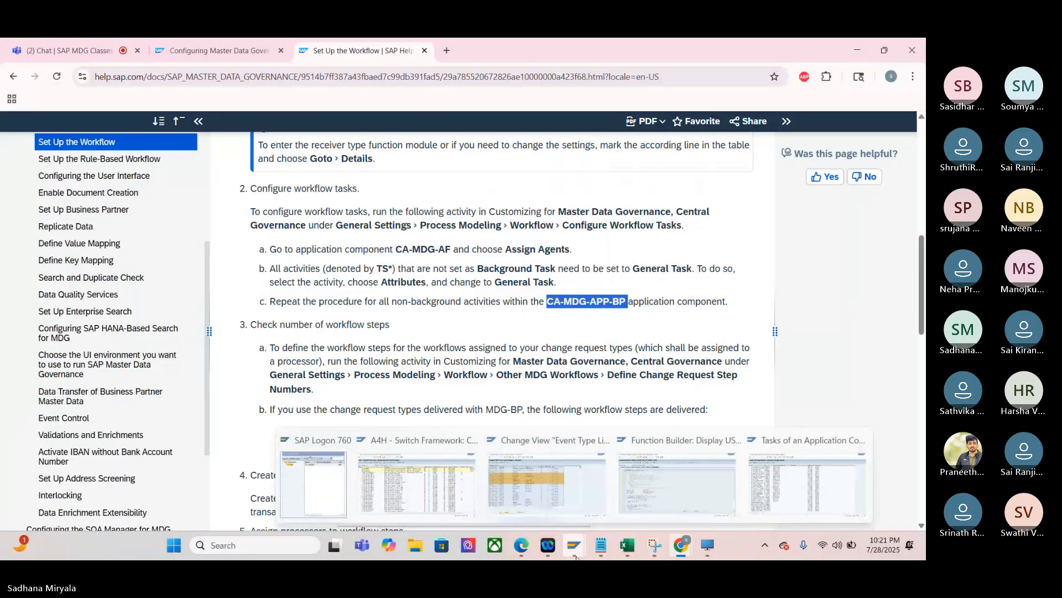
pyautogui.click(59, 49)
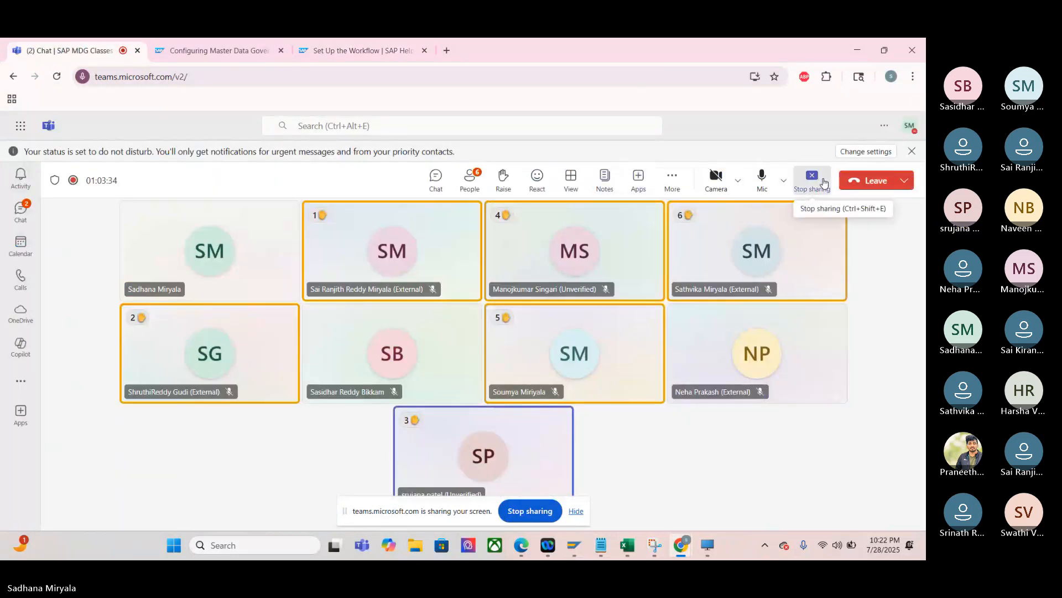
pyautogui.click(824, 182)
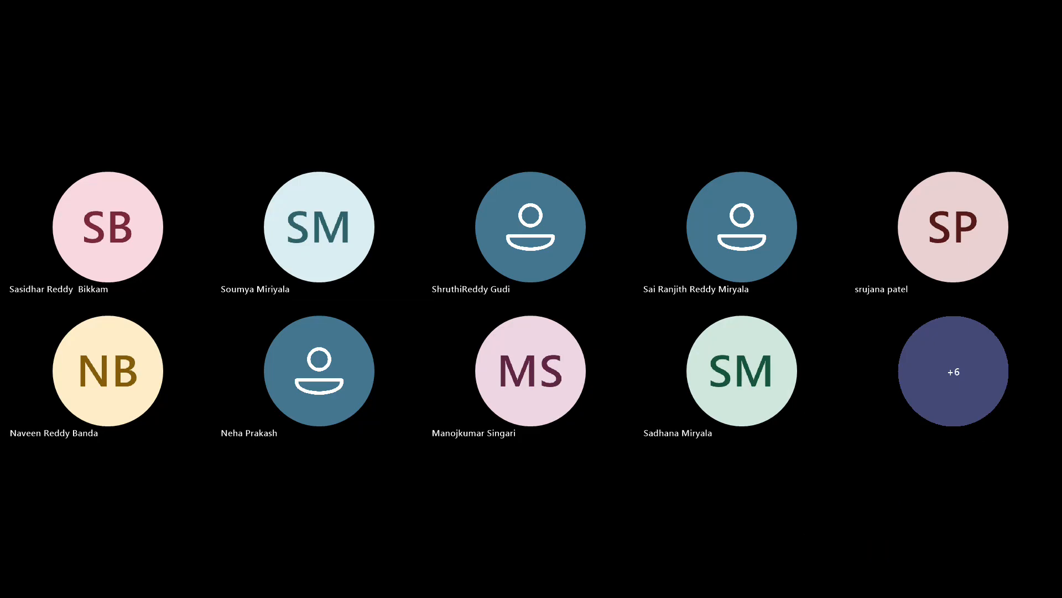
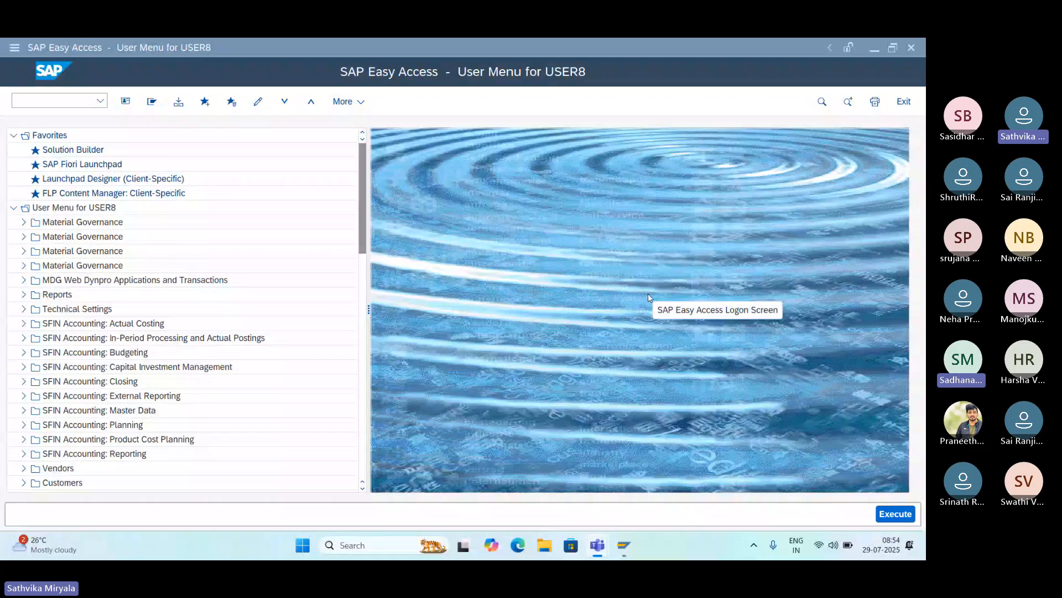
# - Open the Master Data Governance customizing structure and expand Classic Mode in SAP MDG, Central Governance and General Settings
pyautogui.click(75, 99)
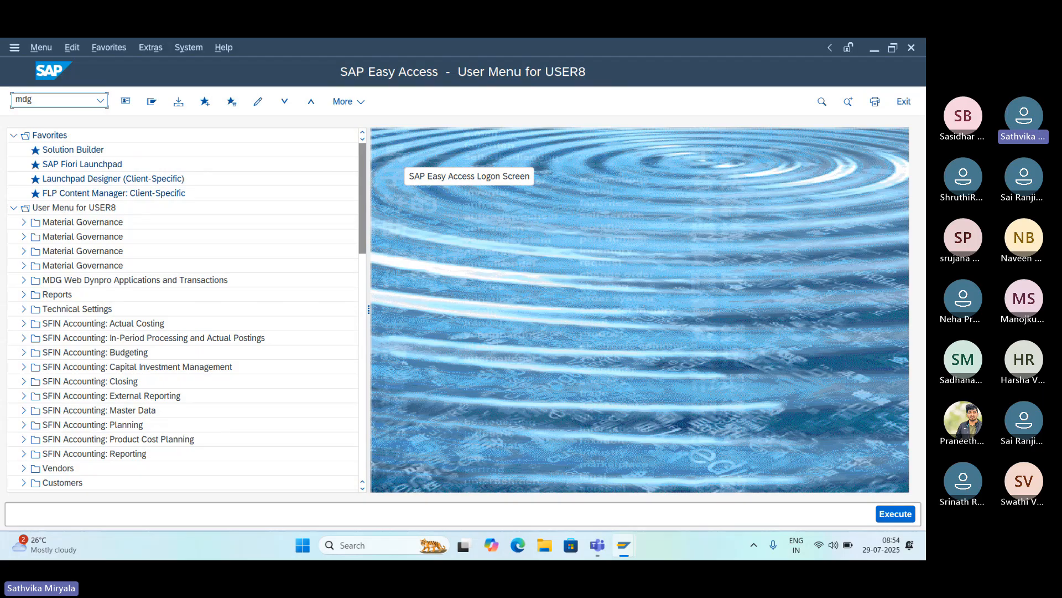
pyautogui.press('Return')
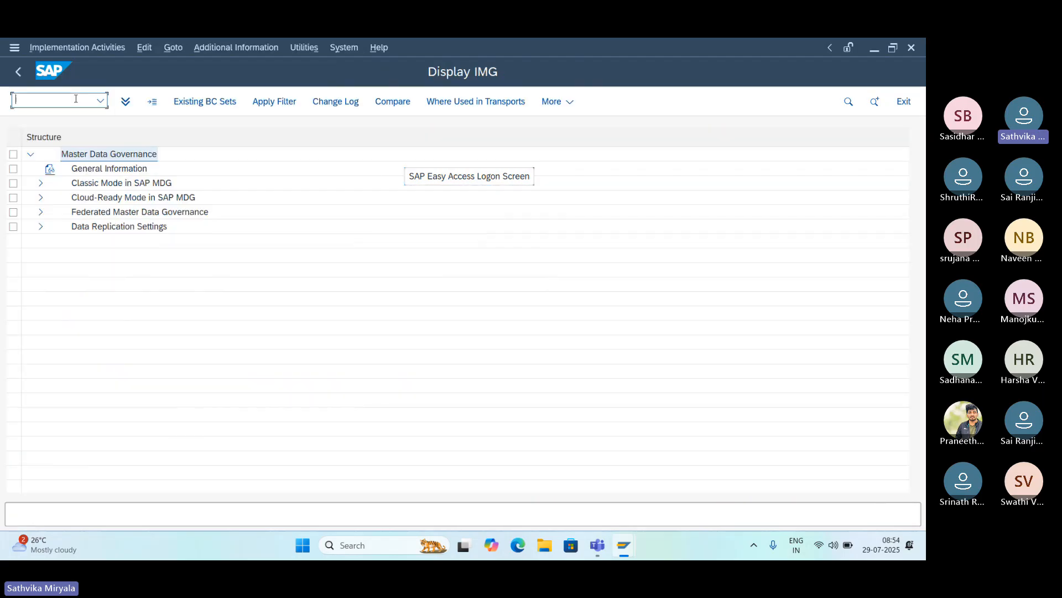
pyautogui.click(40, 182)
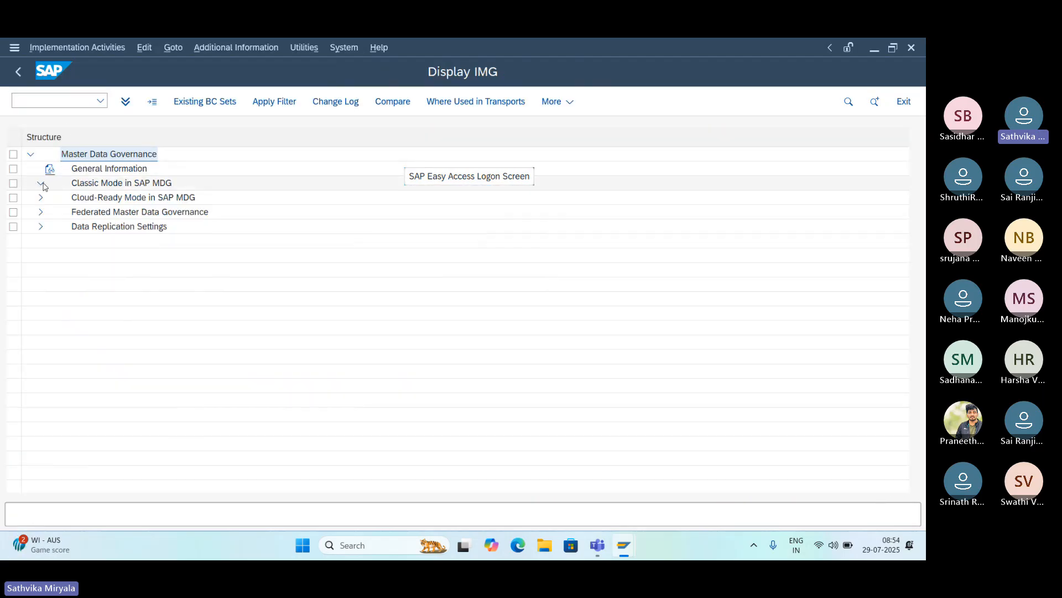
pyautogui.click(50, 212)
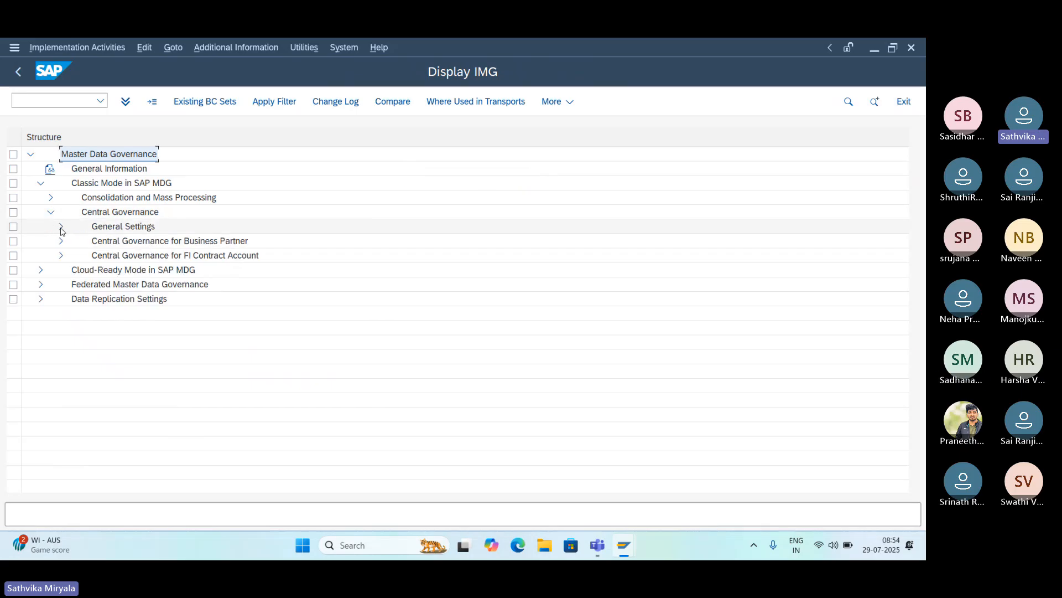
pyautogui.click(61, 227)
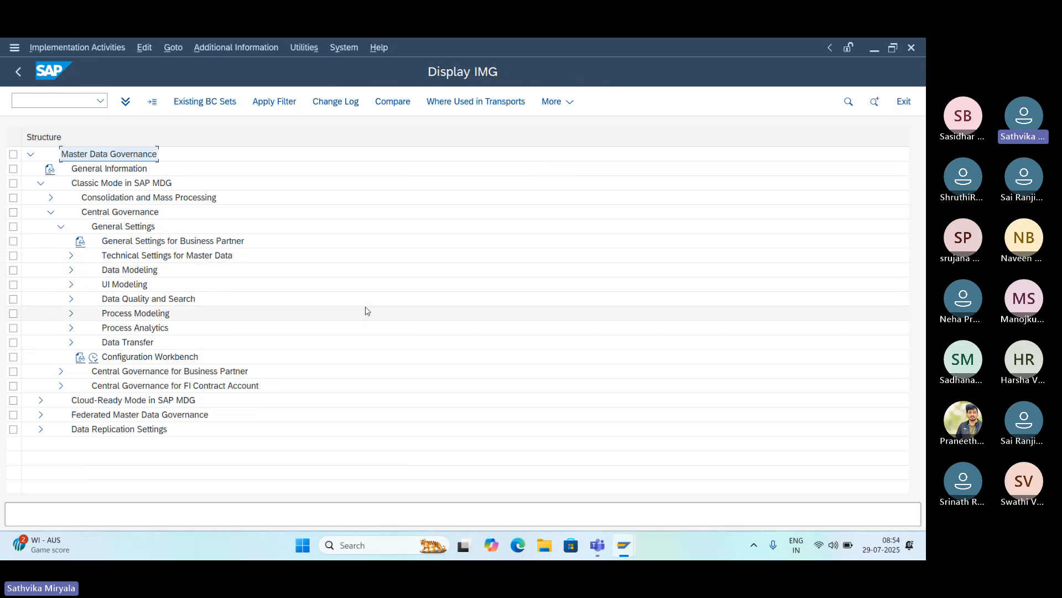
pyautogui.click(840, 270)
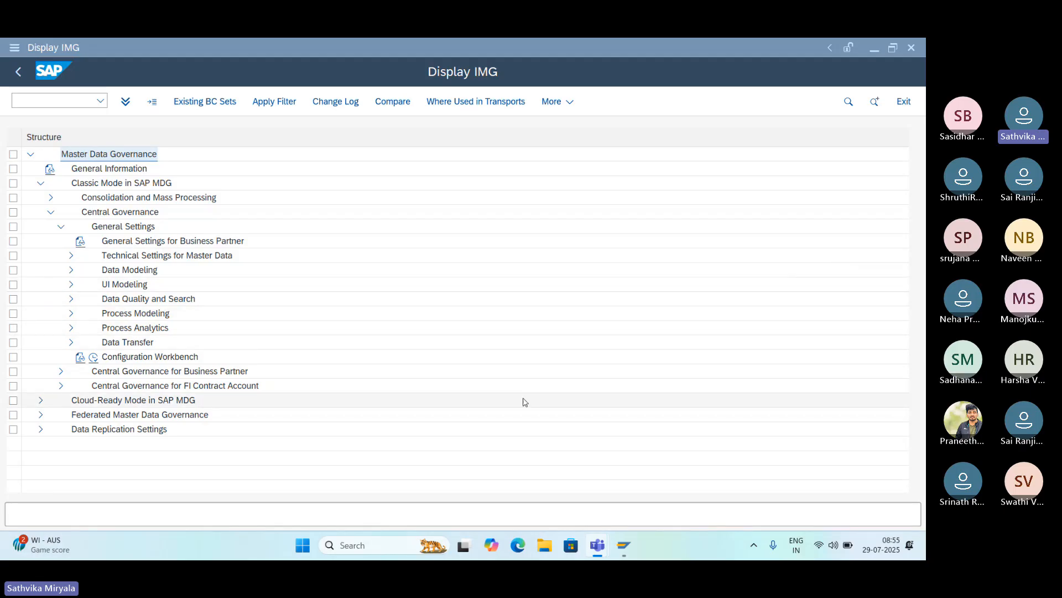
# - Switch to the Teams meeting, show its chat and open the shared SAP Help link to the Set Up the Workflow page
pyautogui.moveTo(614, 542)
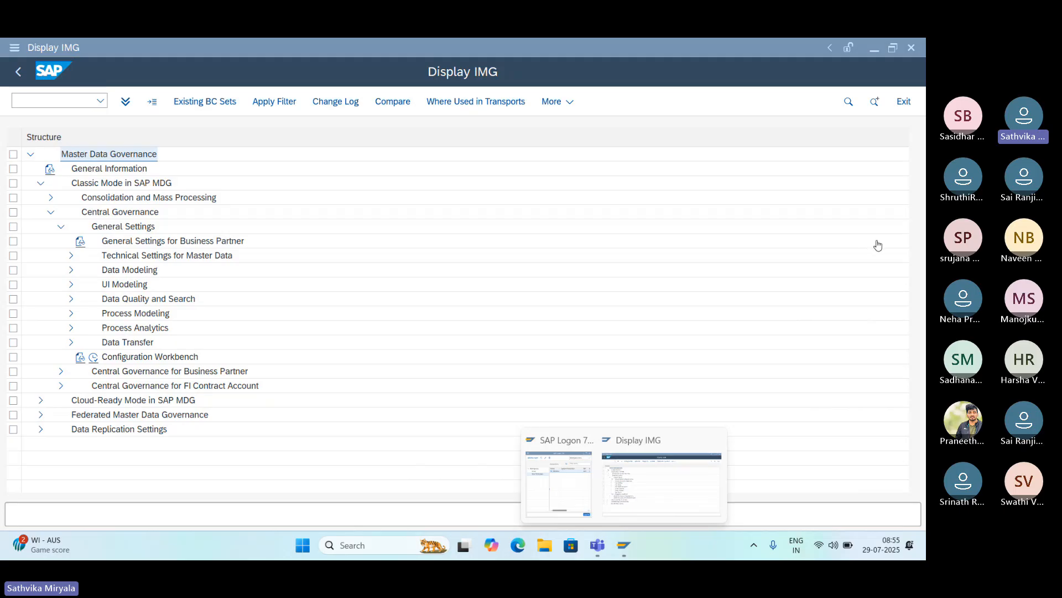
pyautogui.click(899, 243)
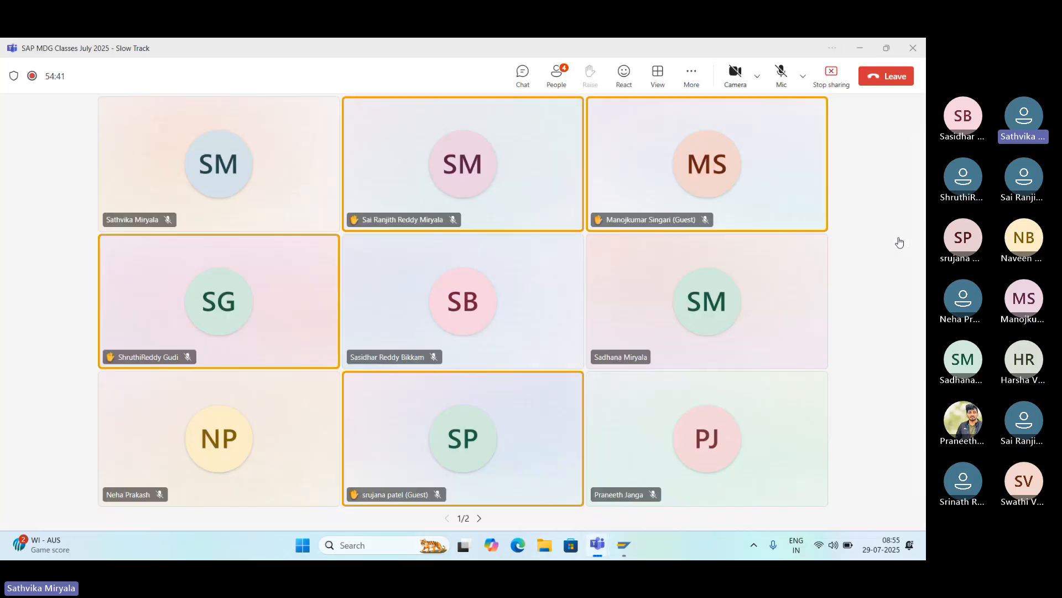
pyautogui.click(523, 76)
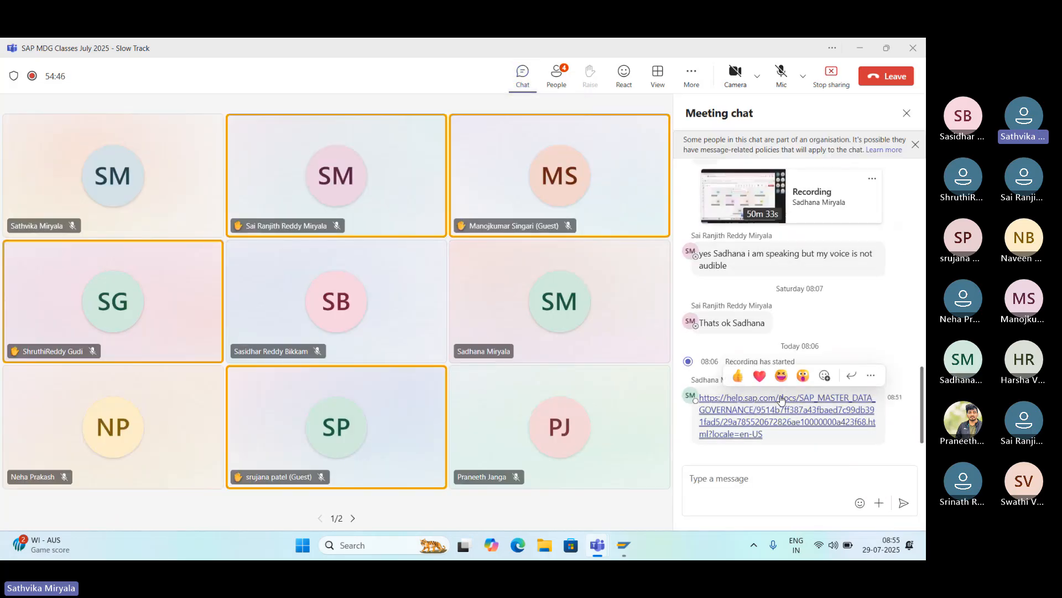
pyautogui.click(780, 399)
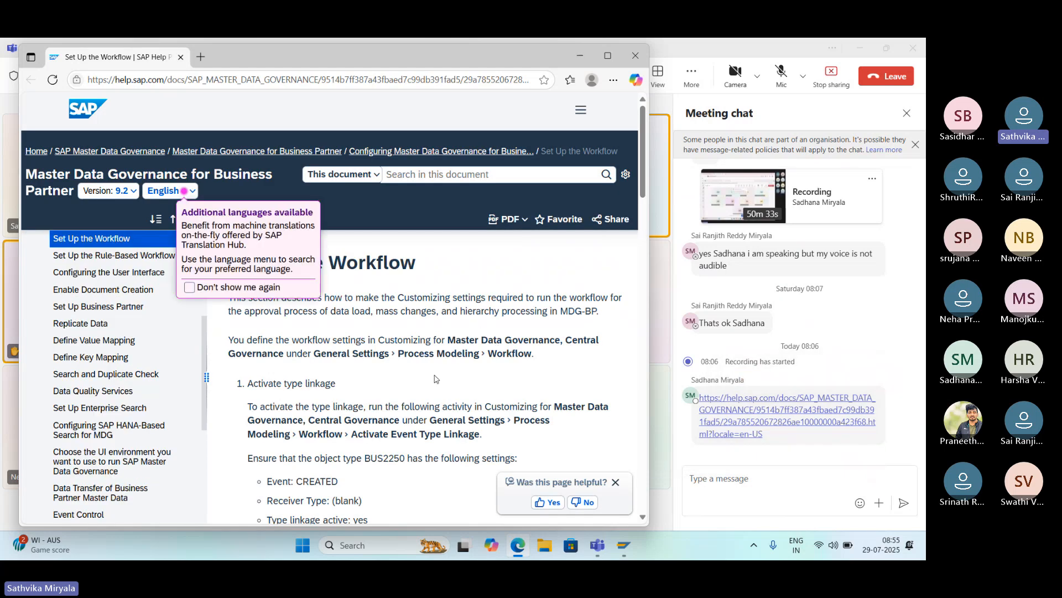
pyautogui.scroll(-1, 435, 376)
pyautogui.scroll(-1, 435, 376)
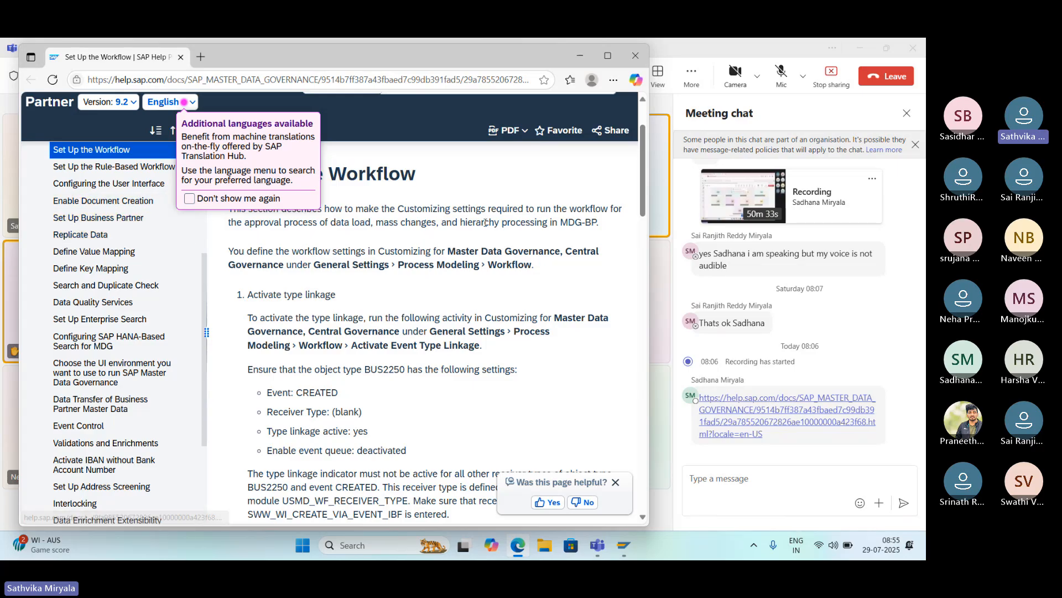
# - Unmute and mute the Teams microphone, and reopen the shared help link to review the Set Up the Workflow instructions
pyautogui.click(781, 75)
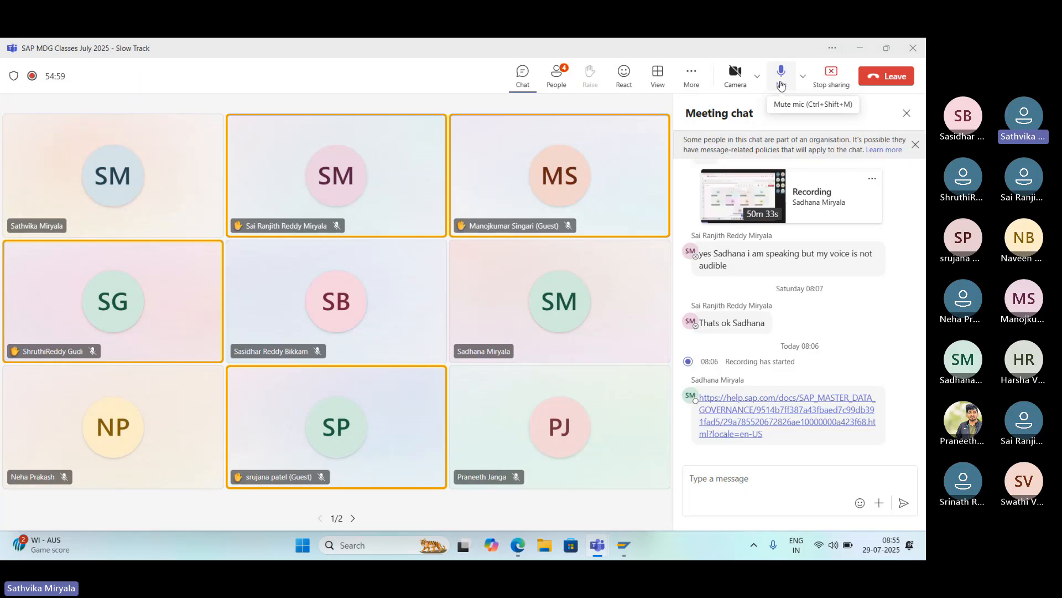
pyautogui.click(780, 83)
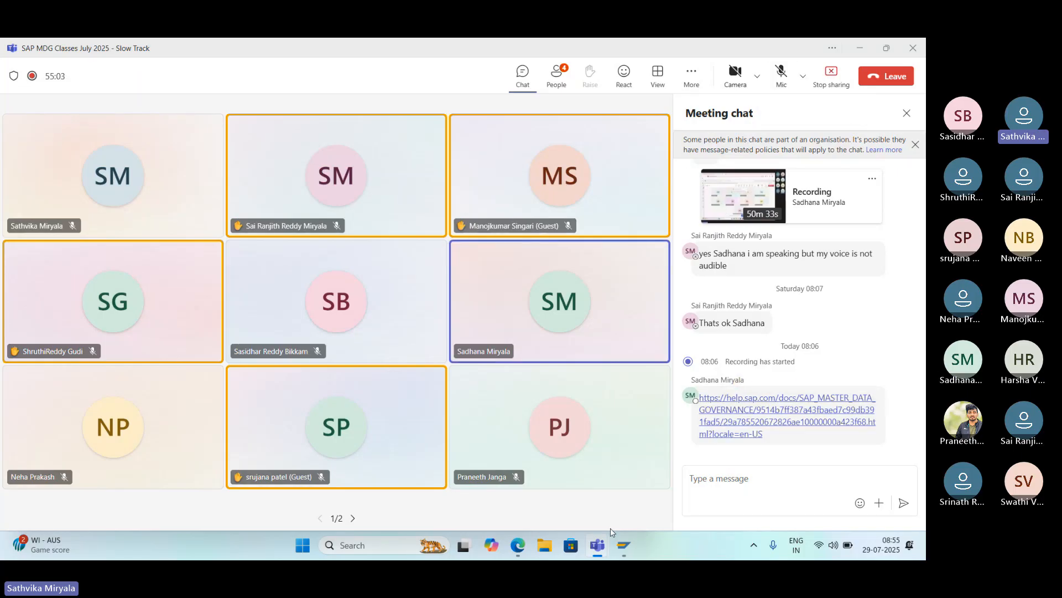
pyautogui.click(742, 405)
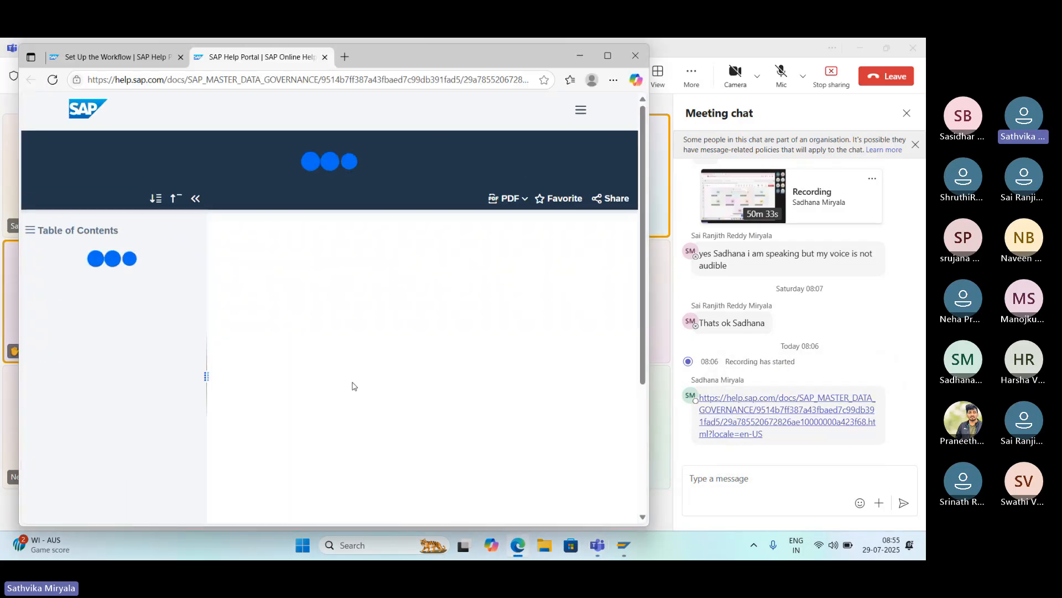
pyautogui.scroll(-12, 364, 383)
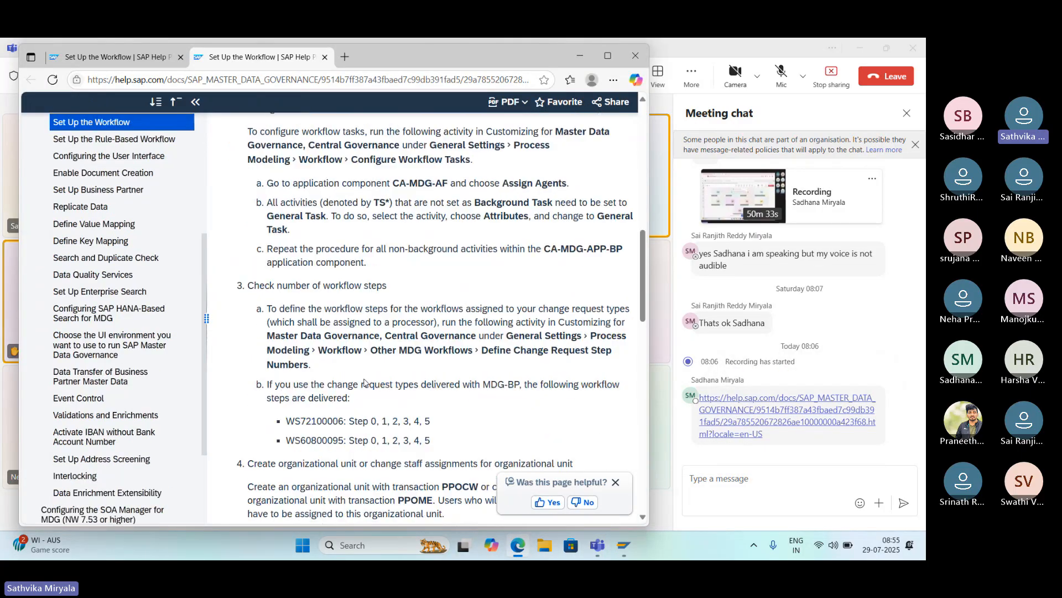
pyautogui.scroll(-10, 365, 383)
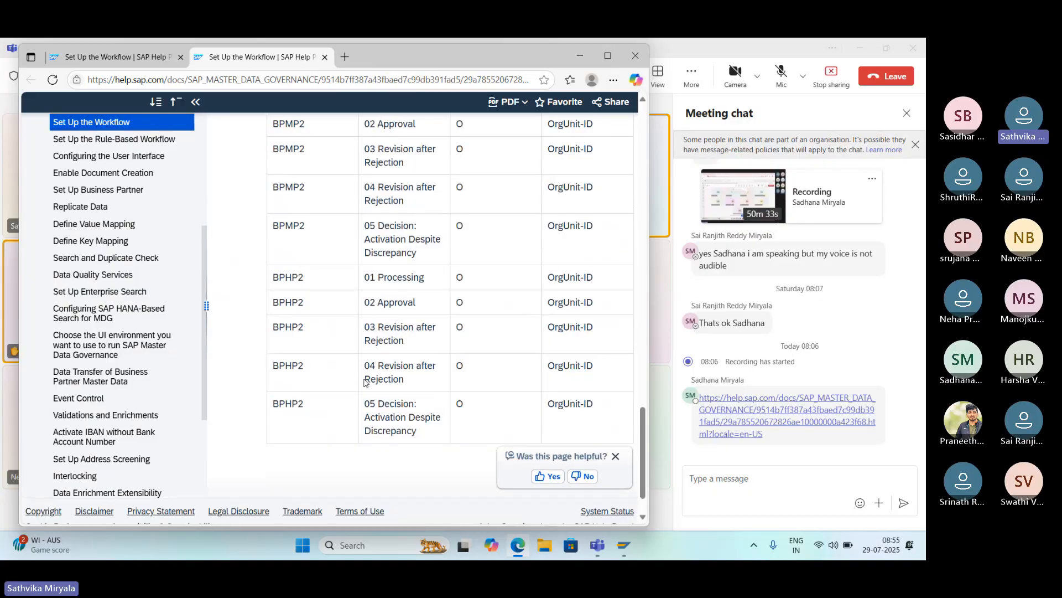
pyautogui.scroll(-10, 364, 383)
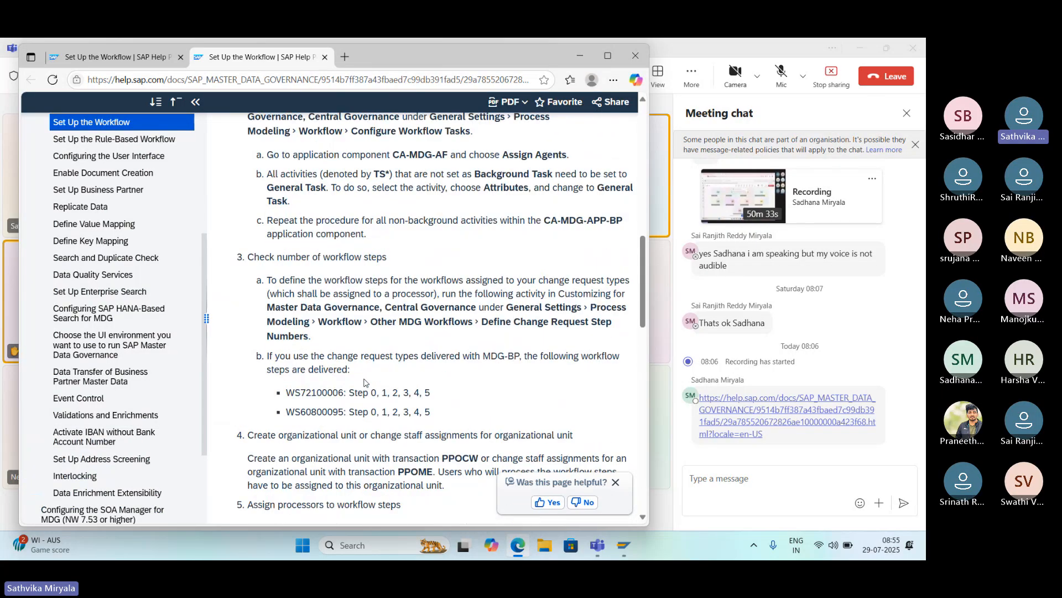
pyautogui.scroll(2, 364, 383)
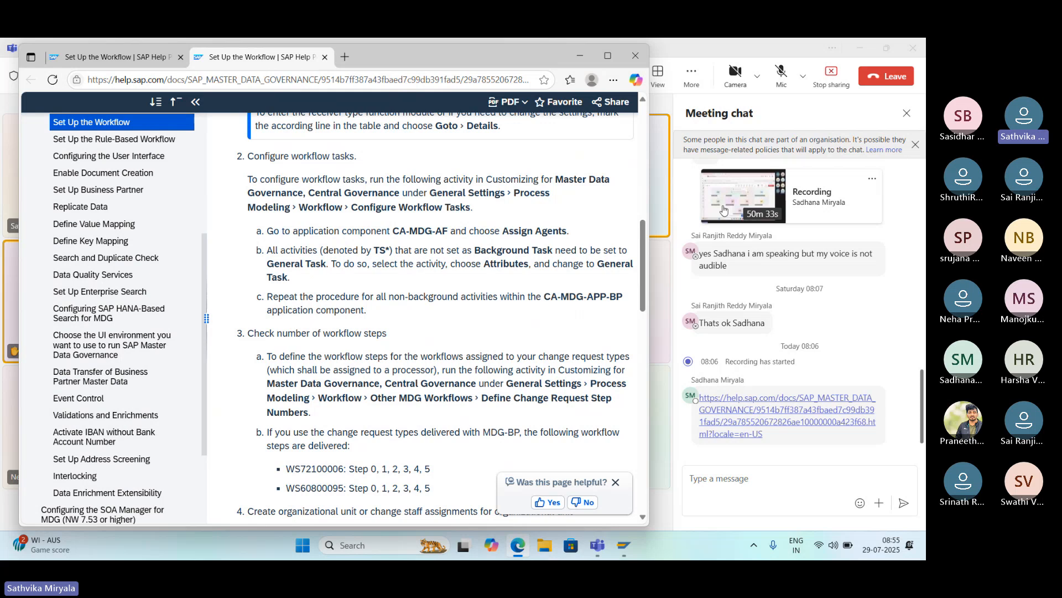
# - Toggle the meeting microphone on and off, and open the chat's help link again to examine the Configure workflow tasks section
pyautogui.click(778, 92)
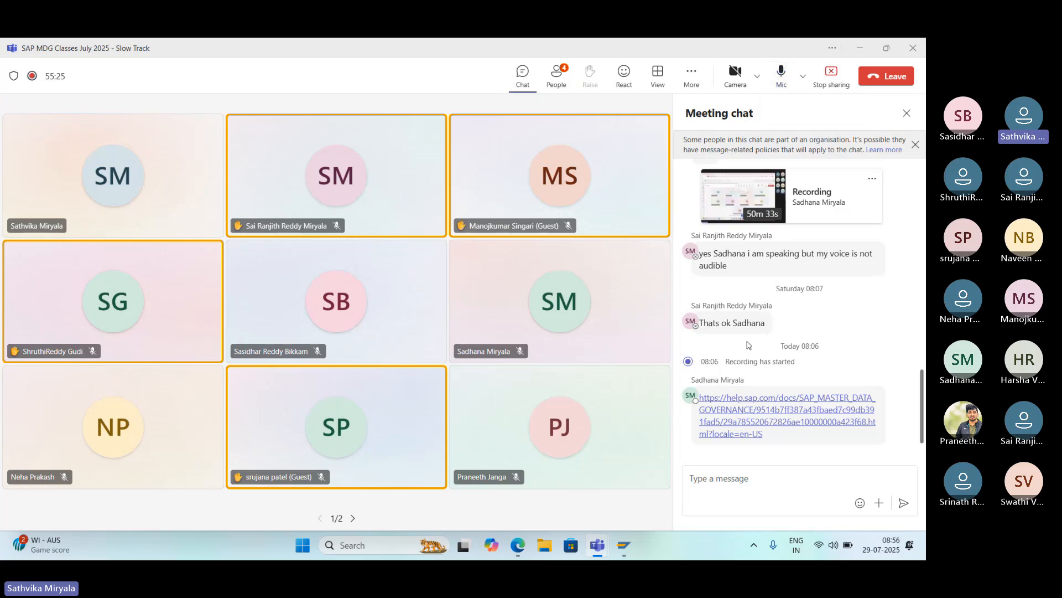
pyautogui.click(775, 89)
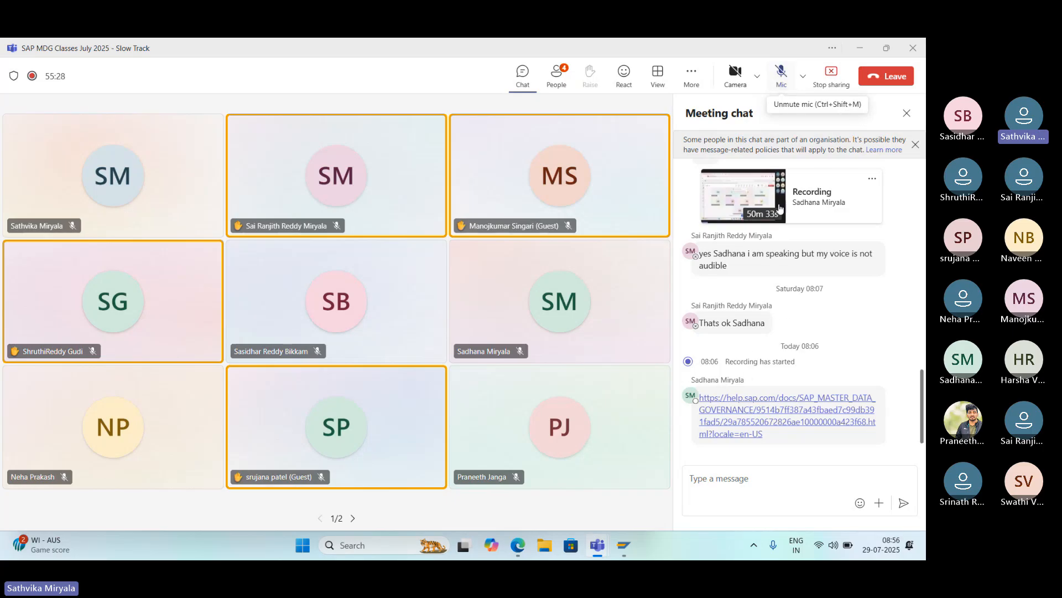
pyautogui.click(771, 414)
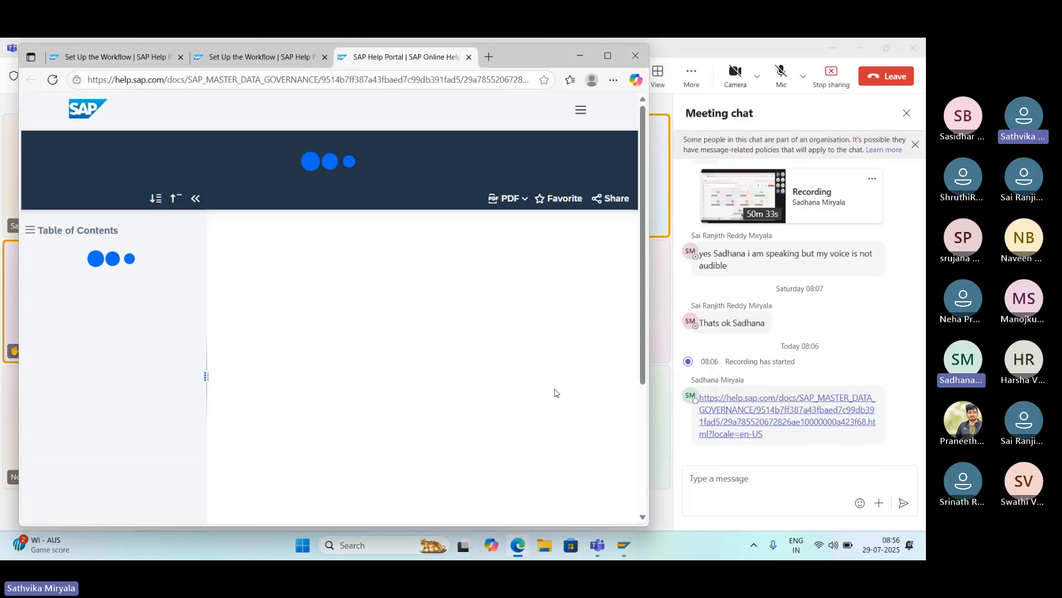
pyautogui.scroll(-3, 541, 394)
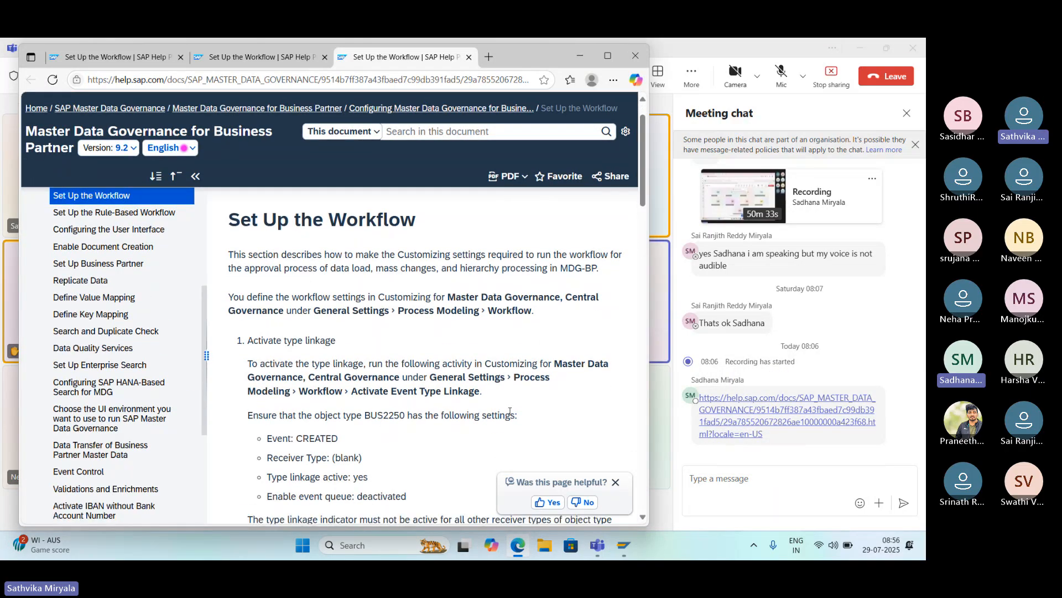
pyautogui.scroll(-6, 511, 415)
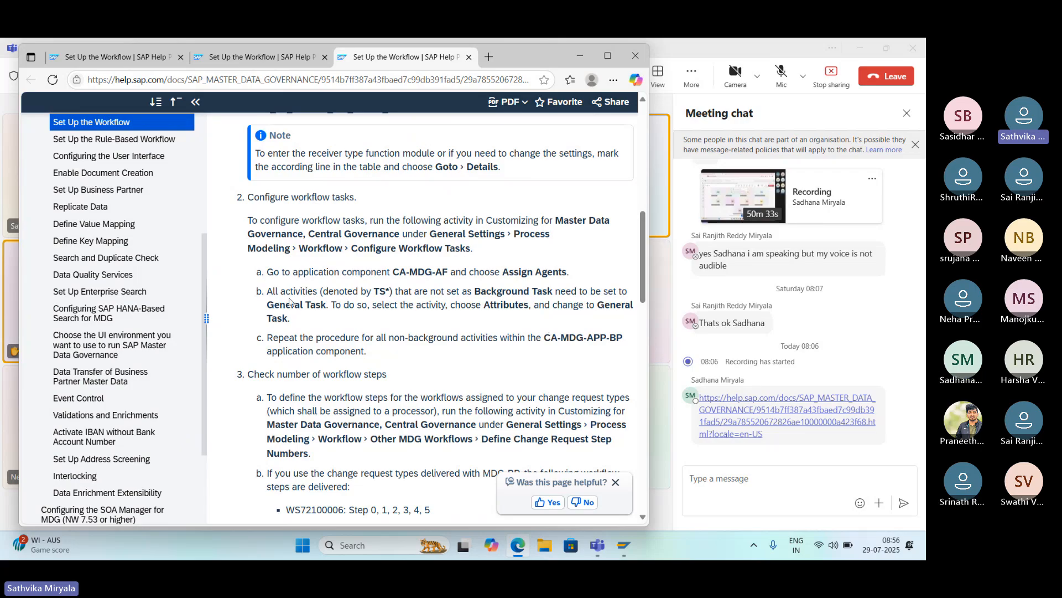
# - In the SAP Display IMG window, expand Process Modeling and Workflow, and try Activate Event Type Linkage, declining to display the locked data
pyautogui.moveTo(624, 545)
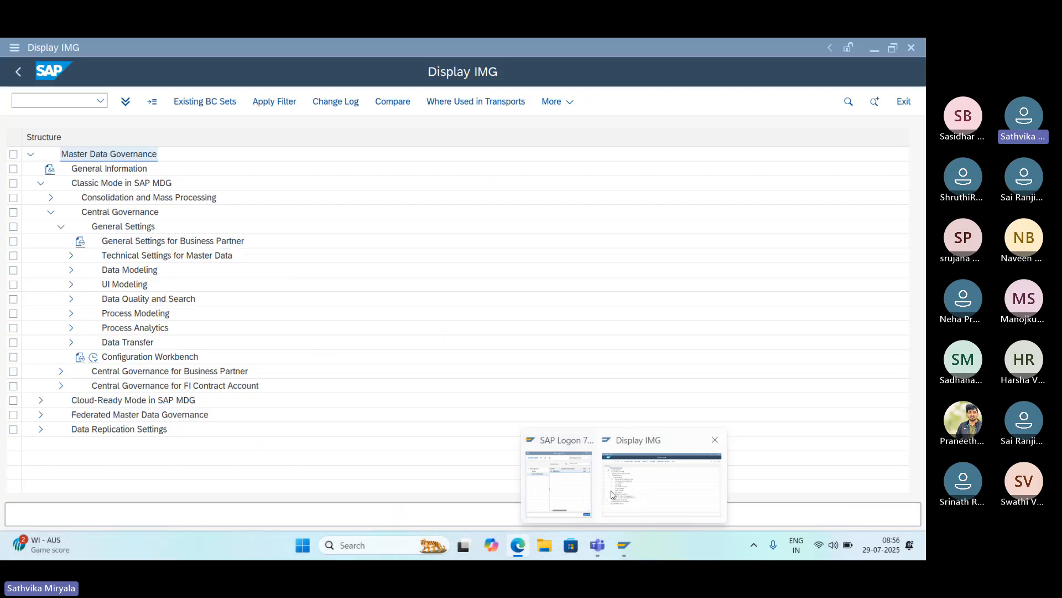
pyautogui.click(615, 493)
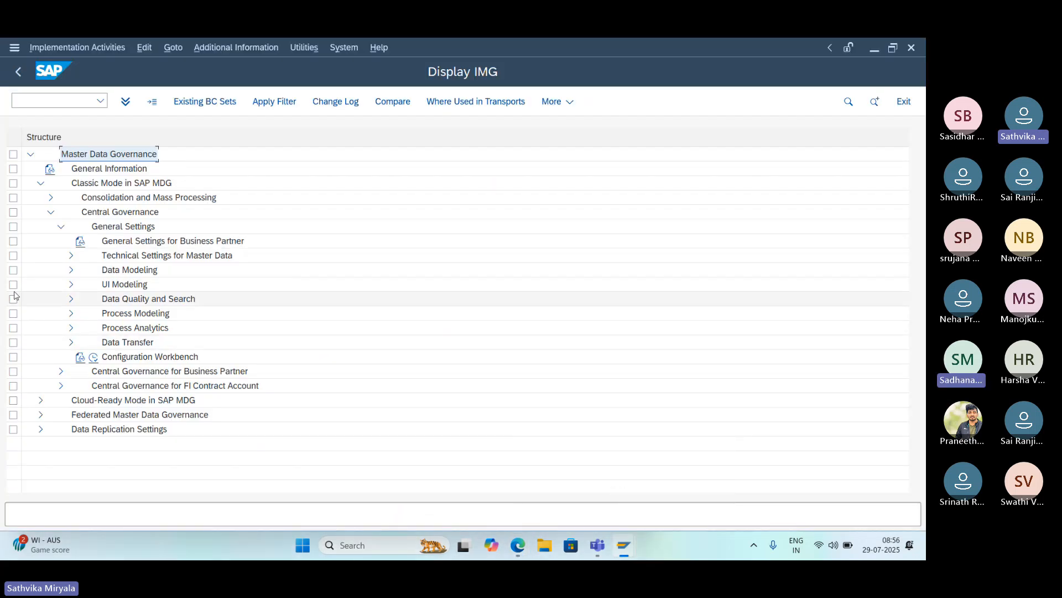
pyautogui.click(71, 313)
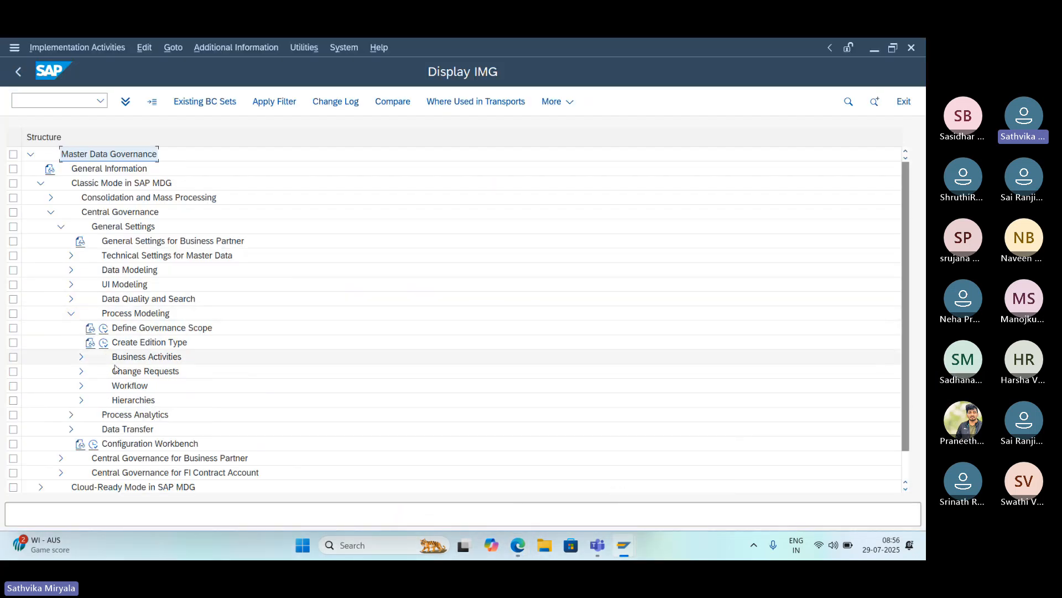
pyautogui.click(80, 386)
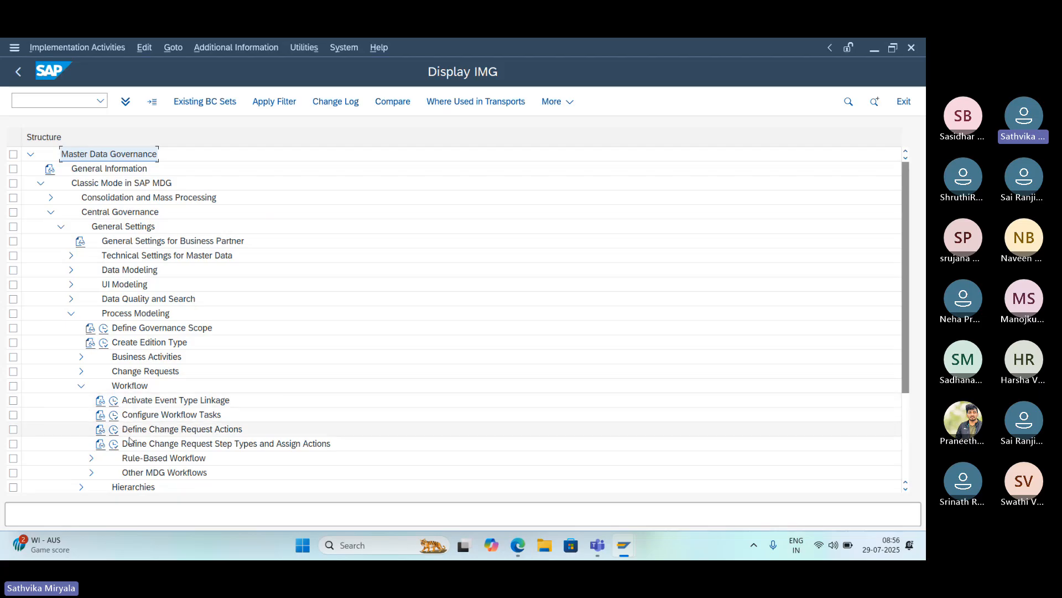
pyautogui.click(113, 400)
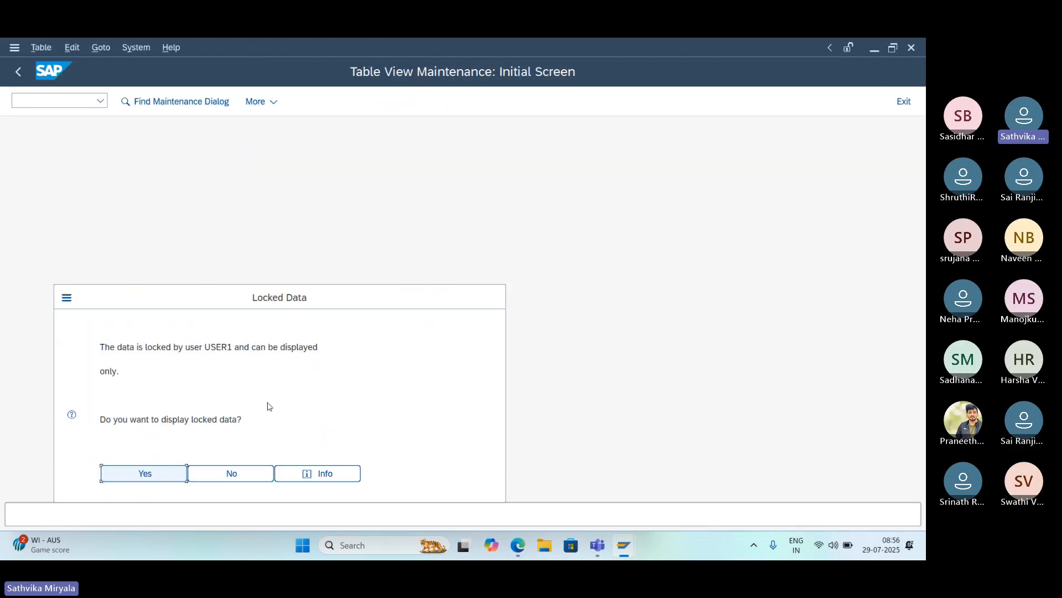
pyautogui.click(227, 476)
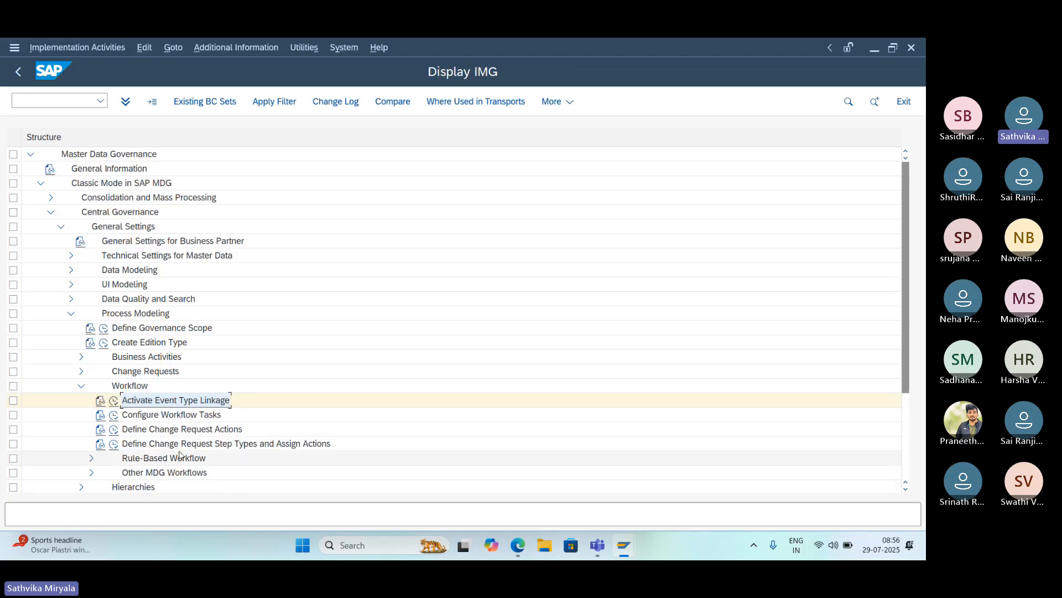
# - Run Configure Workflow Tasks and open the agent assignment for application component CA-MDG-APP-BP under CA-MDG-APP
pyautogui.click(114, 415)
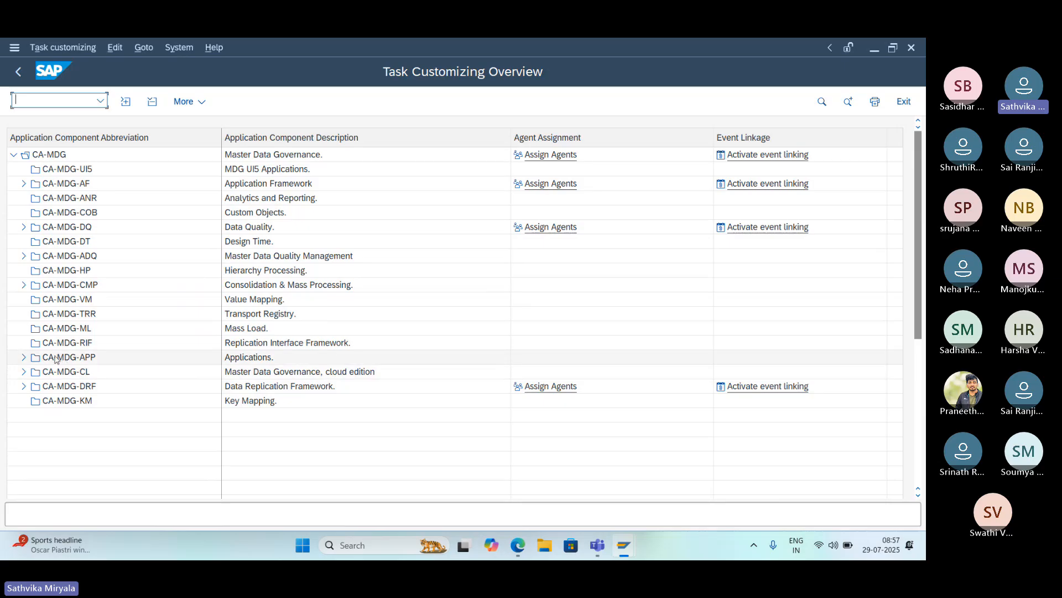
pyautogui.click(24, 358)
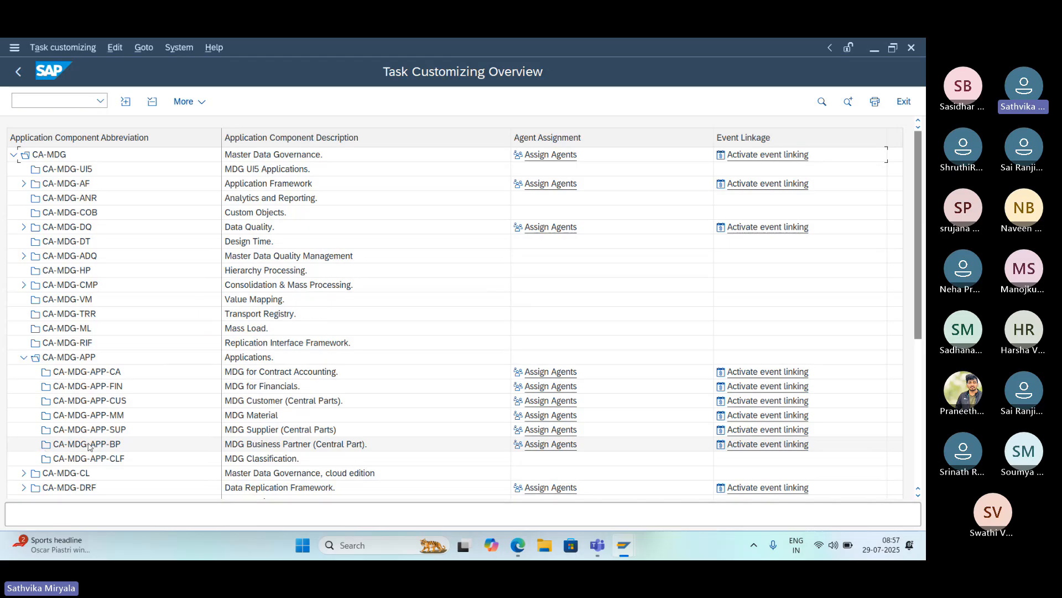
pyautogui.click(139, 442)
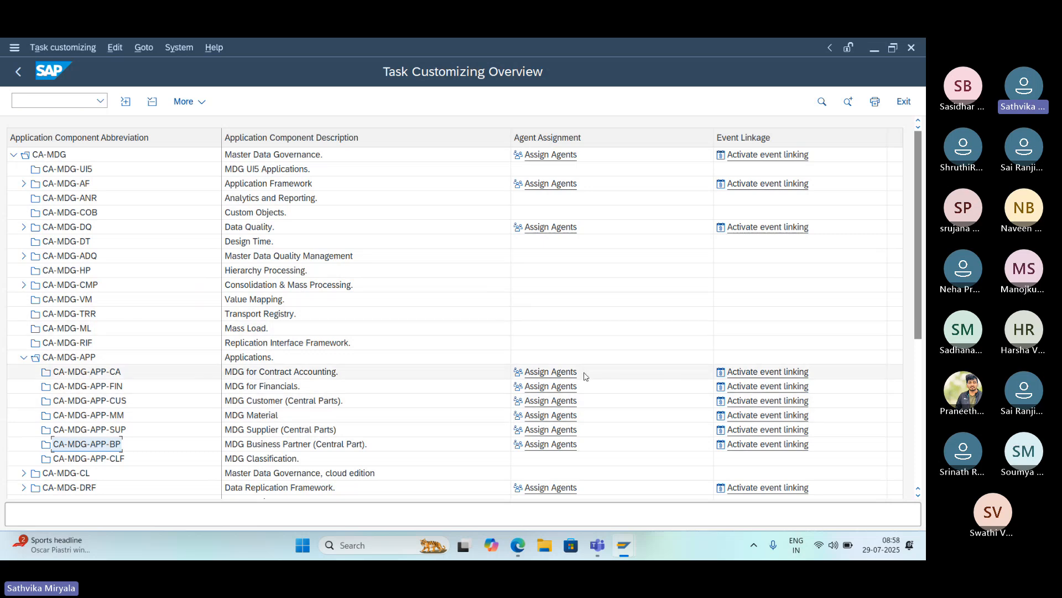
pyautogui.click(568, 448)
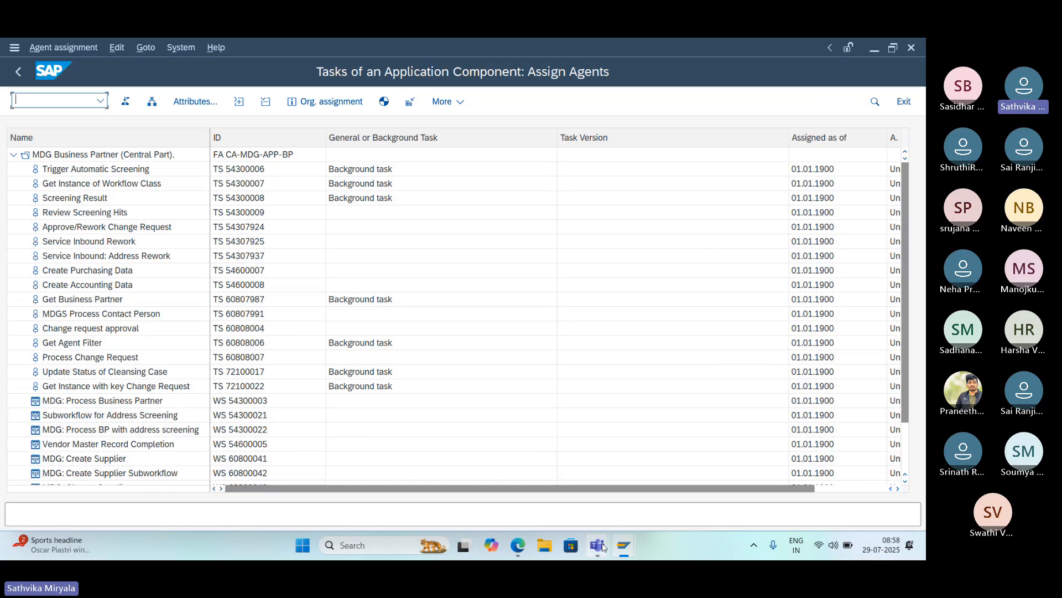
pyautogui.moveTo(604, 547)
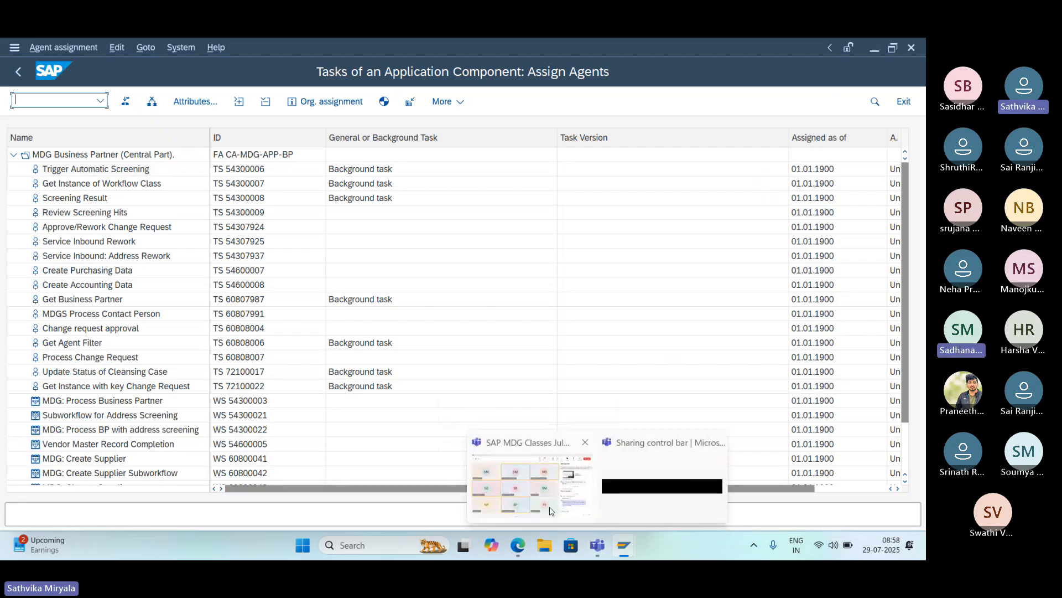
pyautogui.click(551, 511)
pyautogui.moveTo(623, 545)
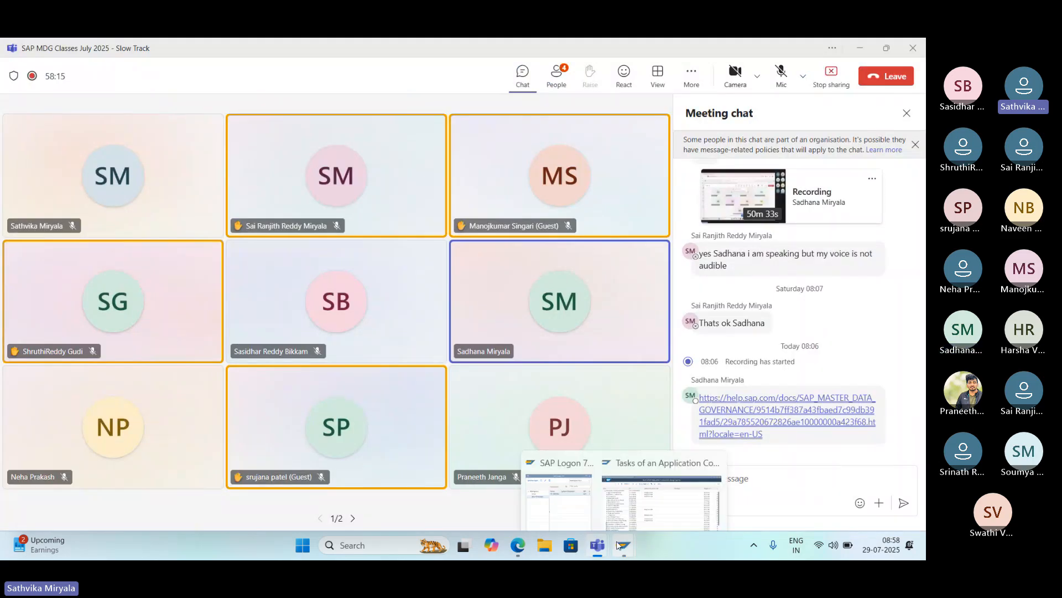
pyautogui.click(623, 512)
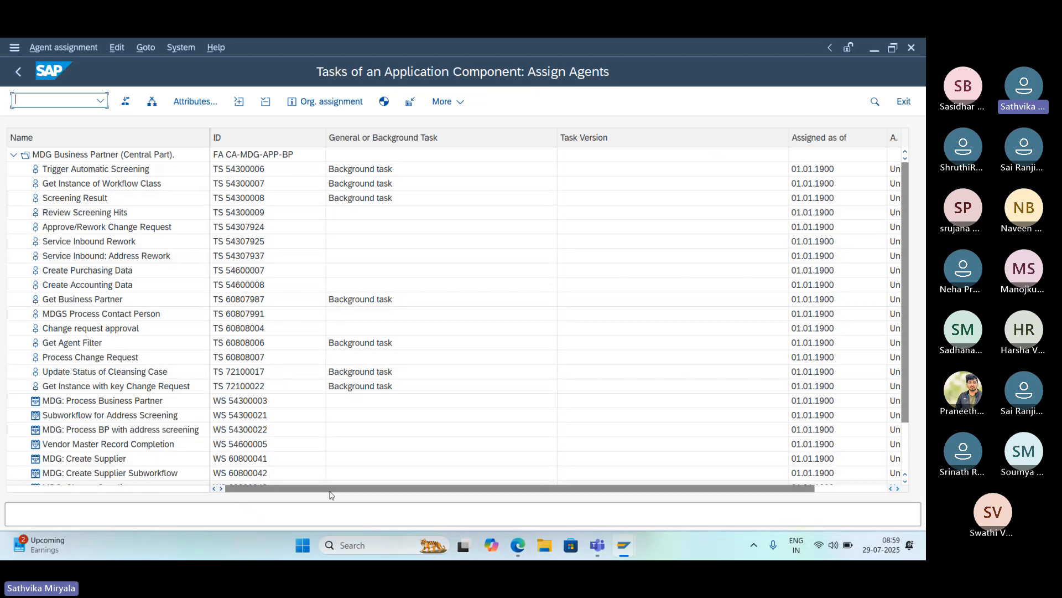
# - Switch to the browser and review the Configure workflow tasks instructions on the Set Up the Workflow help page
pyautogui.moveTo(515, 547)
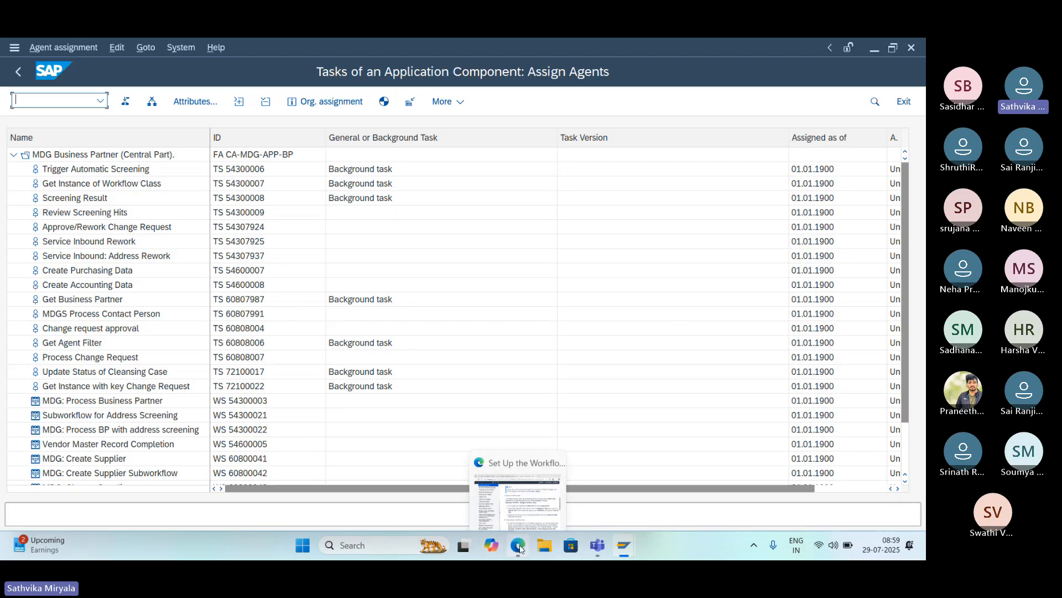
pyautogui.click(511, 498)
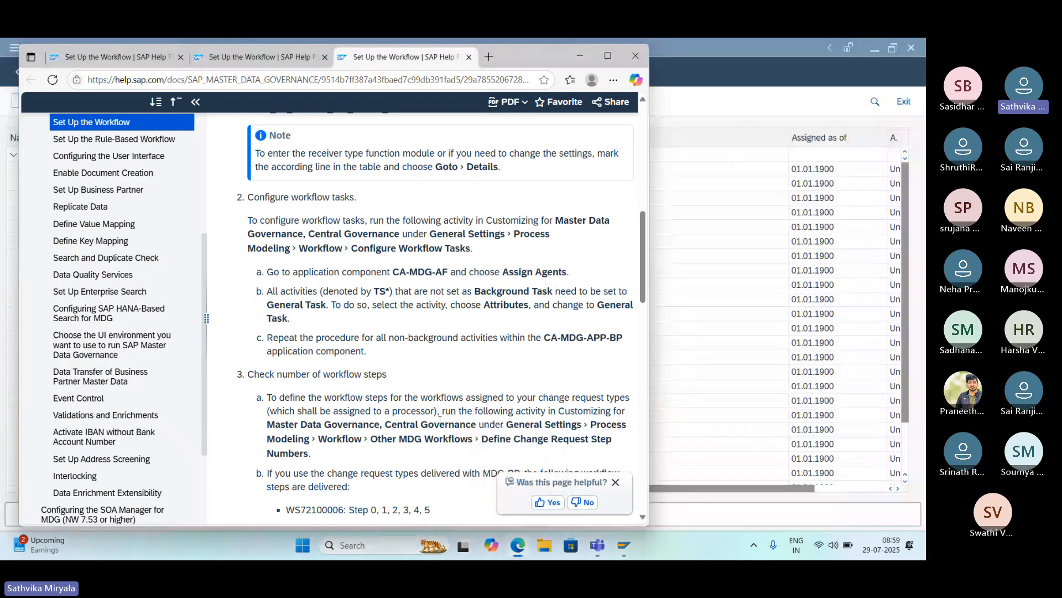
pyautogui.scroll(-1, 436, 416)
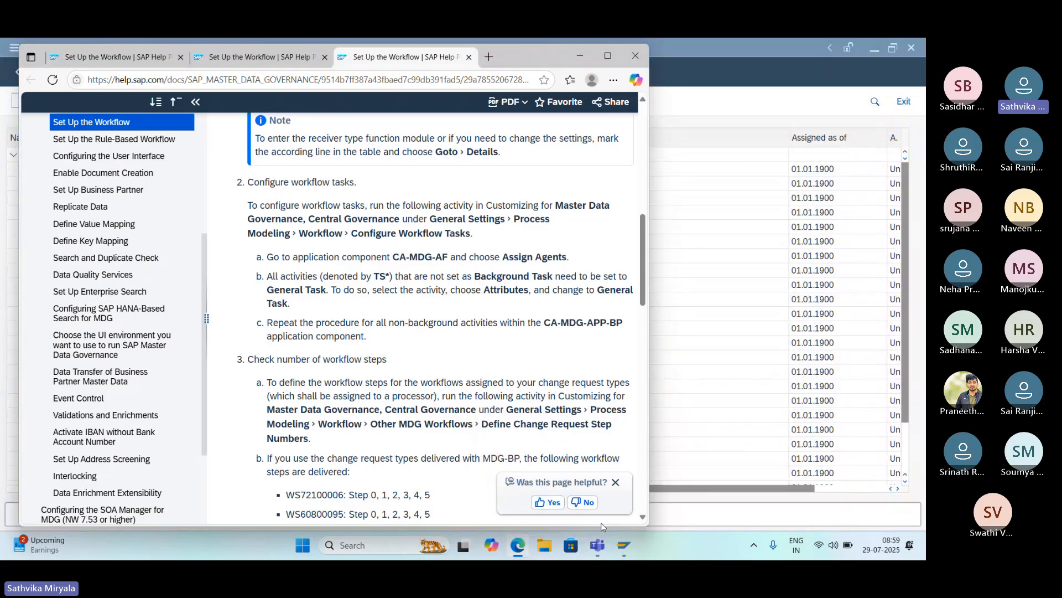
# - Unmute the microphone in the Teams meeting and return to the help page to examine the Configure workflow tasks and workflow step number sections
pyautogui.moveTo(626, 551)
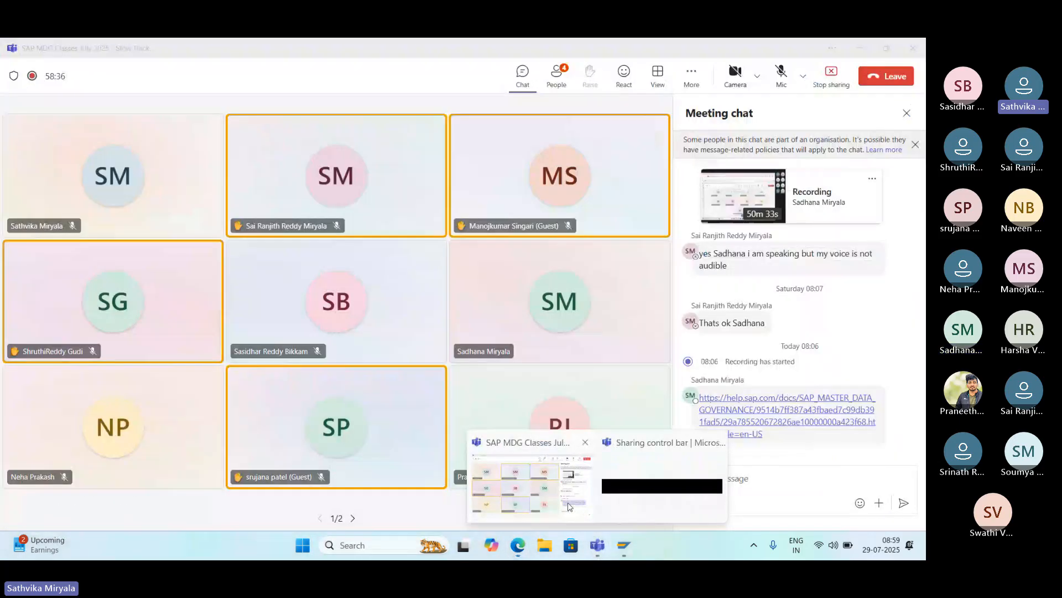
pyautogui.click(568, 506)
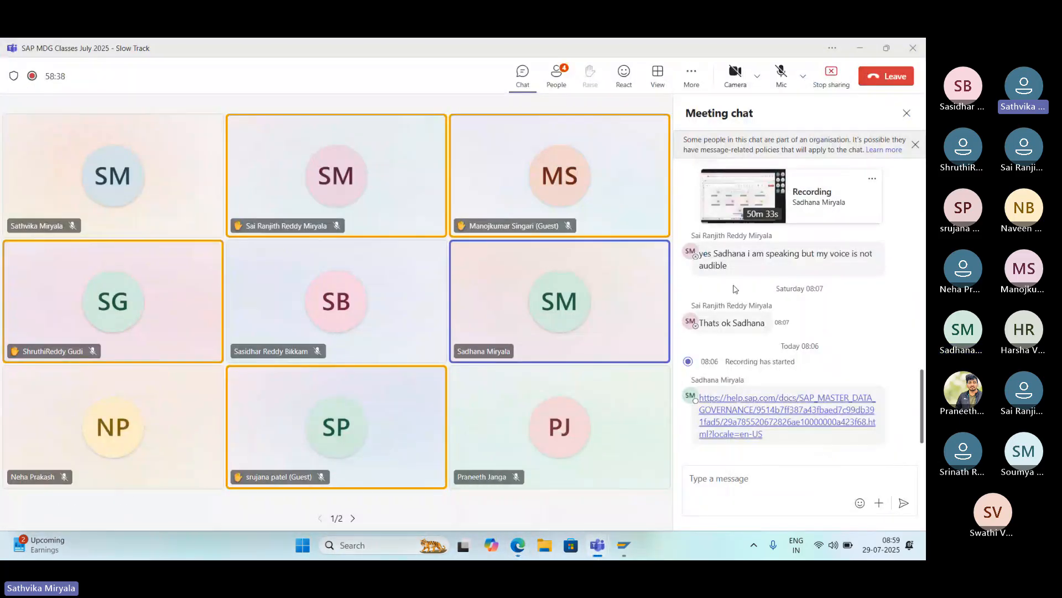
pyautogui.click(793, 89)
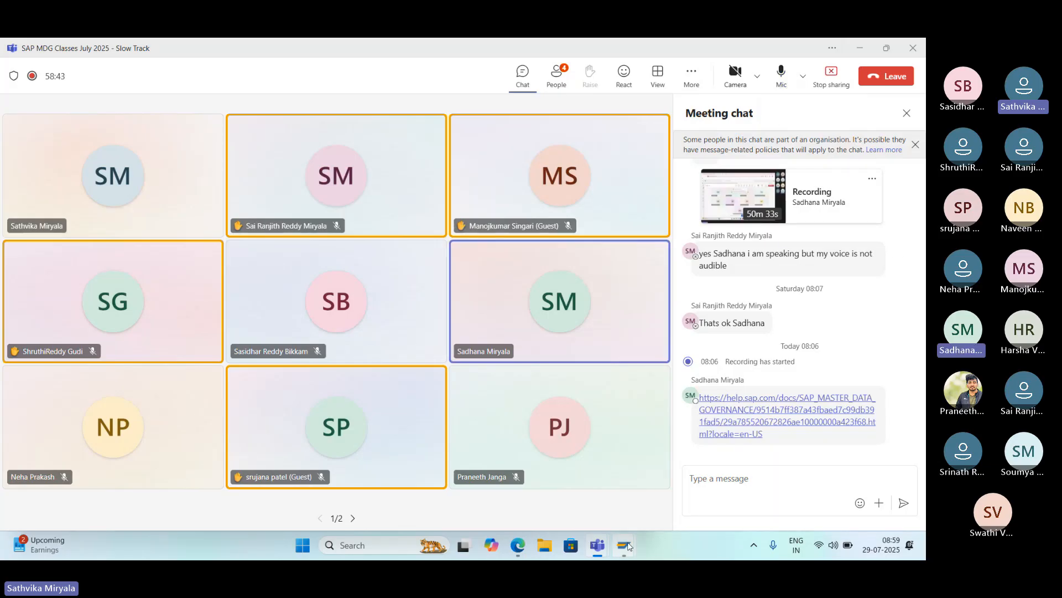
pyautogui.click(519, 546)
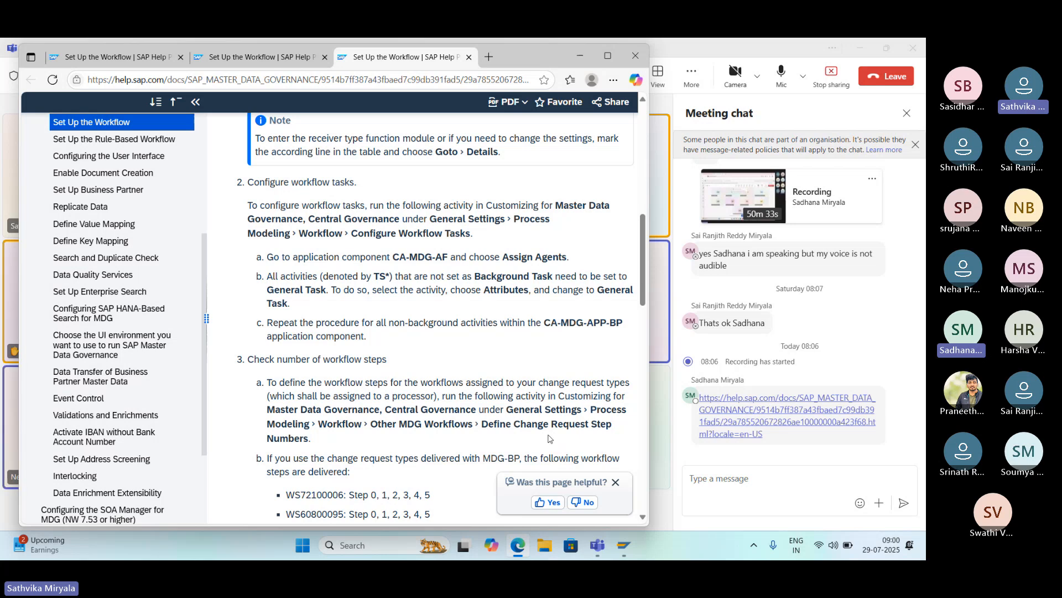
pyautogui.scroll(-1, 548, 439)
pyautogui.scroll(-1, 549, 438)
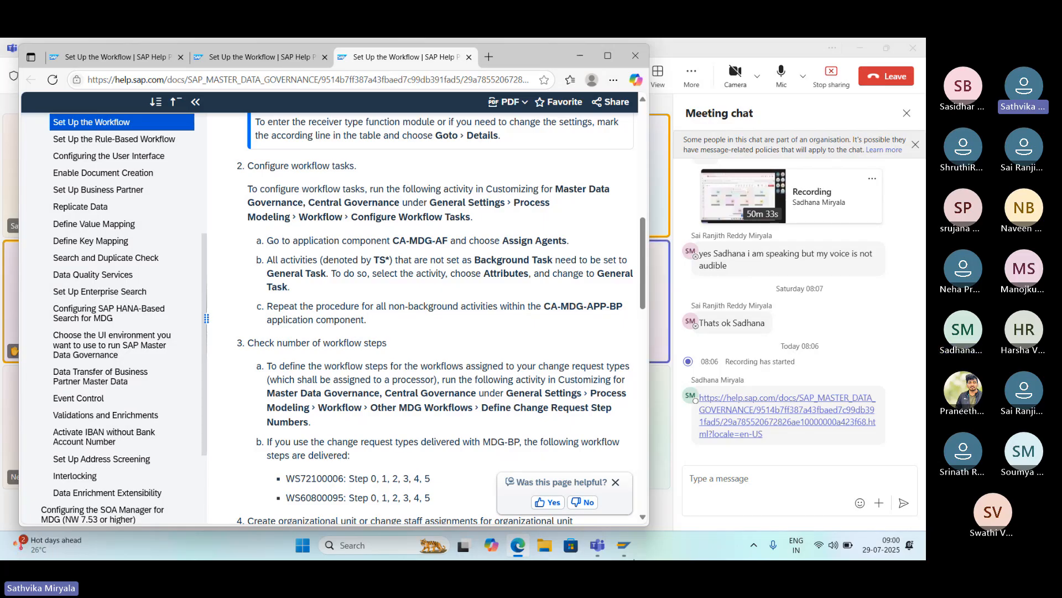
# - Switch back to SAP and set the Review Screening Hits task to General Task, keeping its classification as Not classified
pyautogui.moveTo(624, 546)
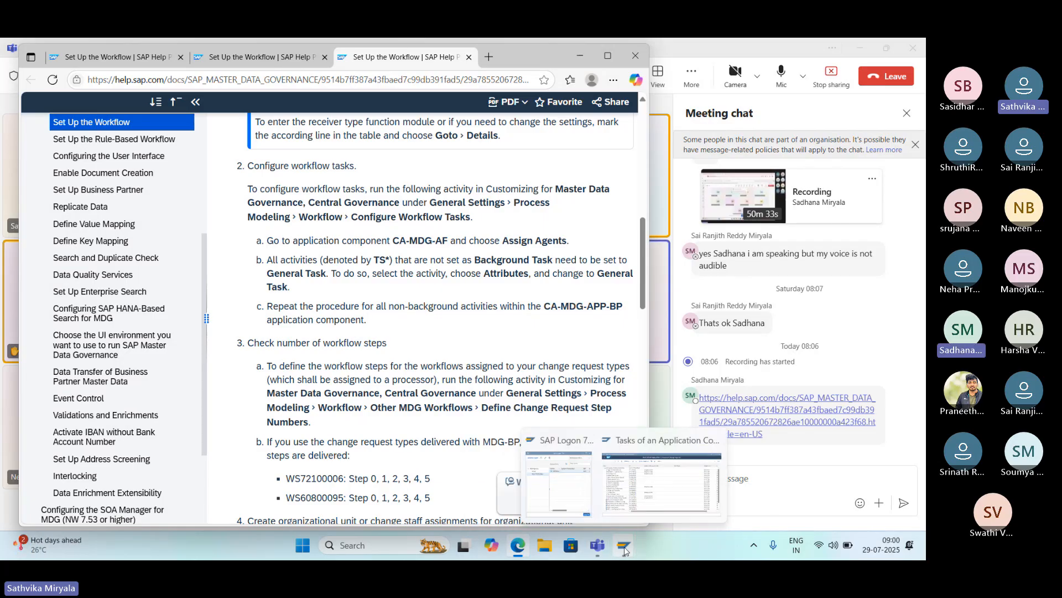
pyautogui.click(625, 518)
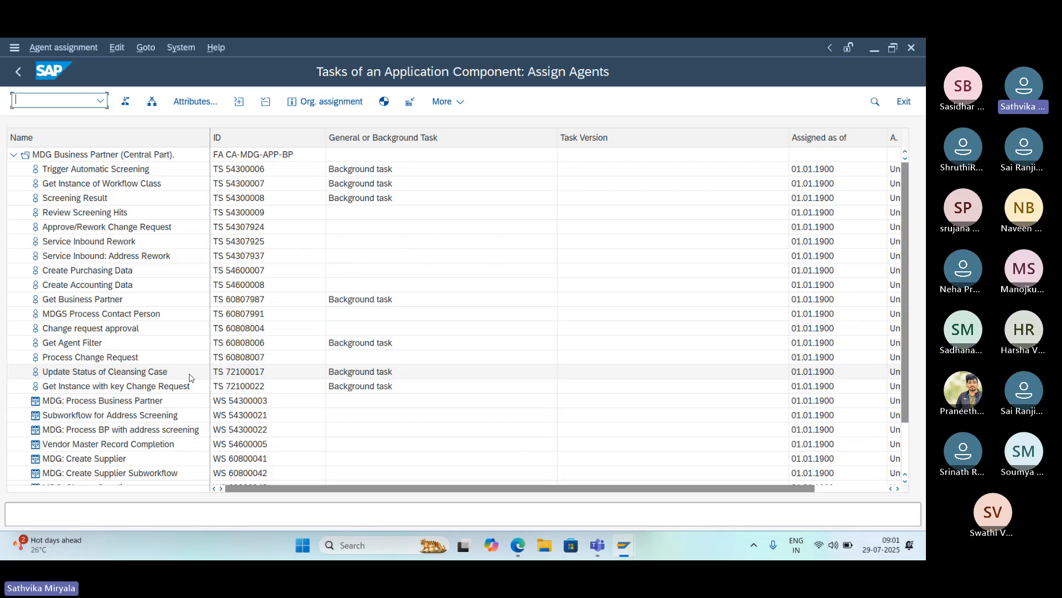
pyautogui.click(130, 214)
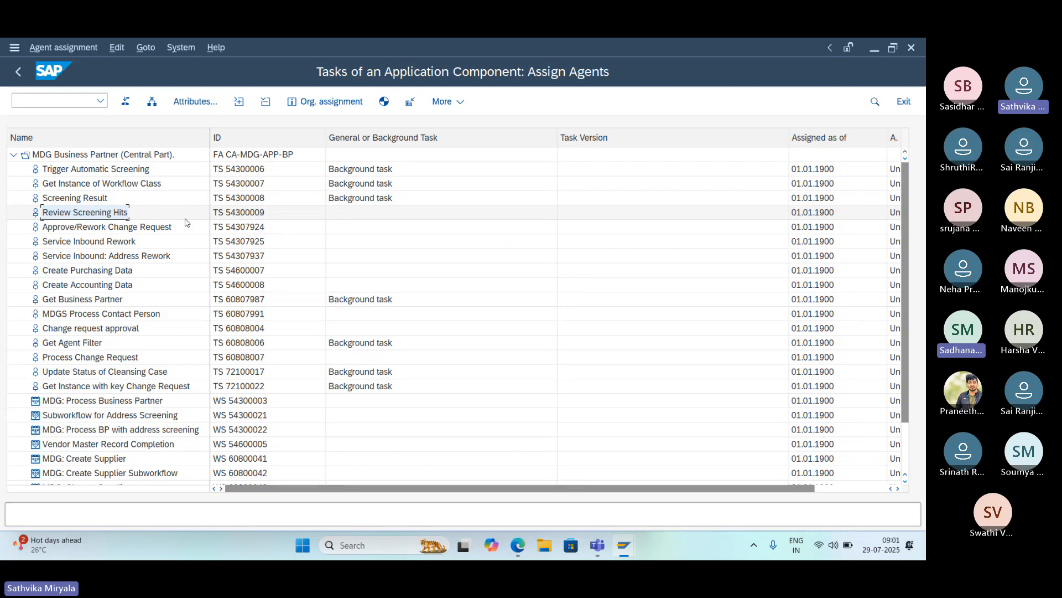
pyautogui.click(242, 213)
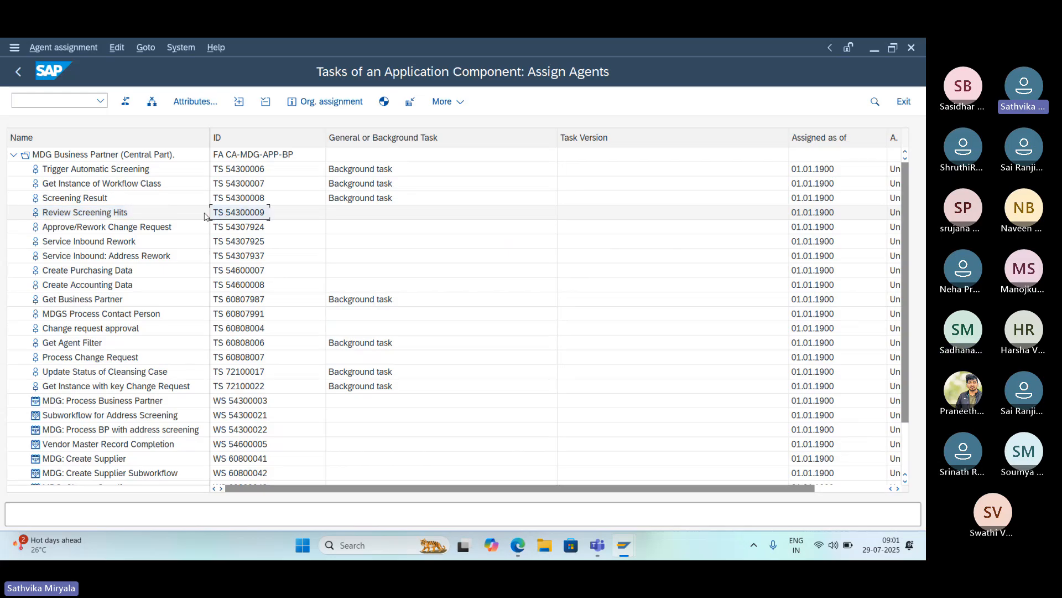
pyautogui.click(141, 214)
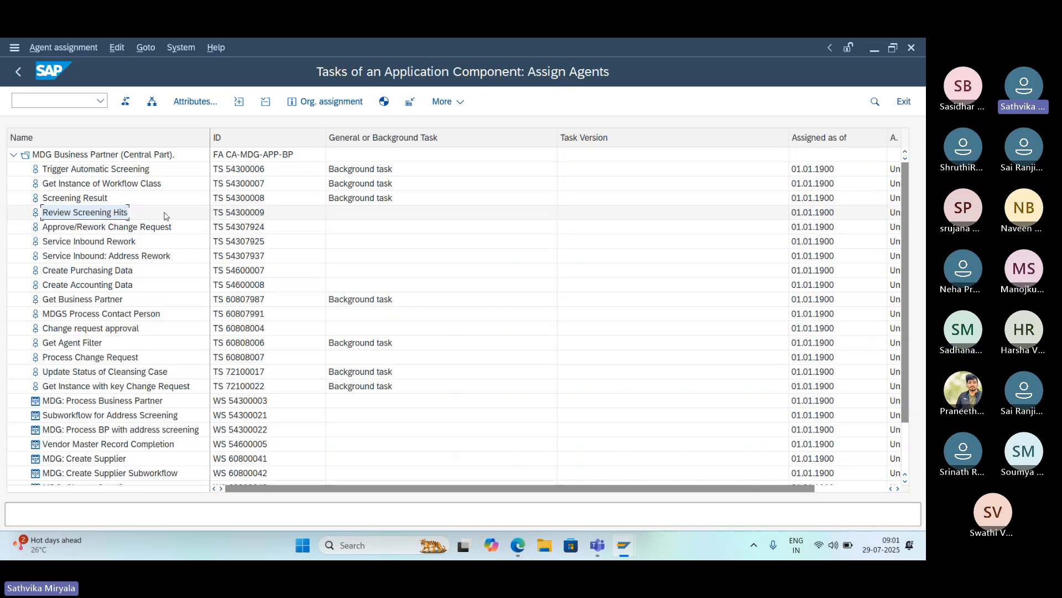
pyautogui.click(37, 217)
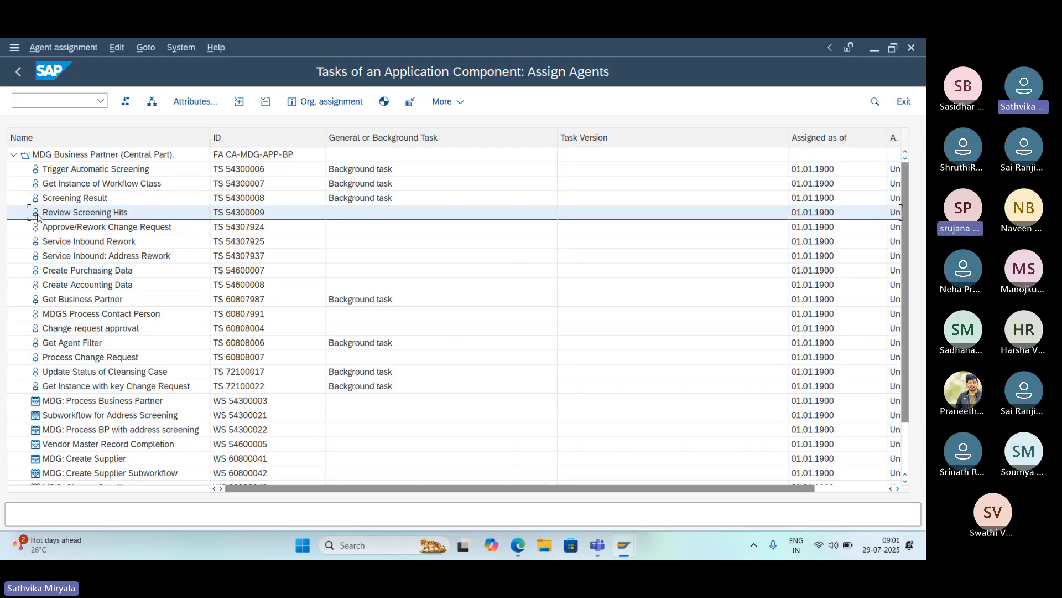
pyautogui.click(200, 107)
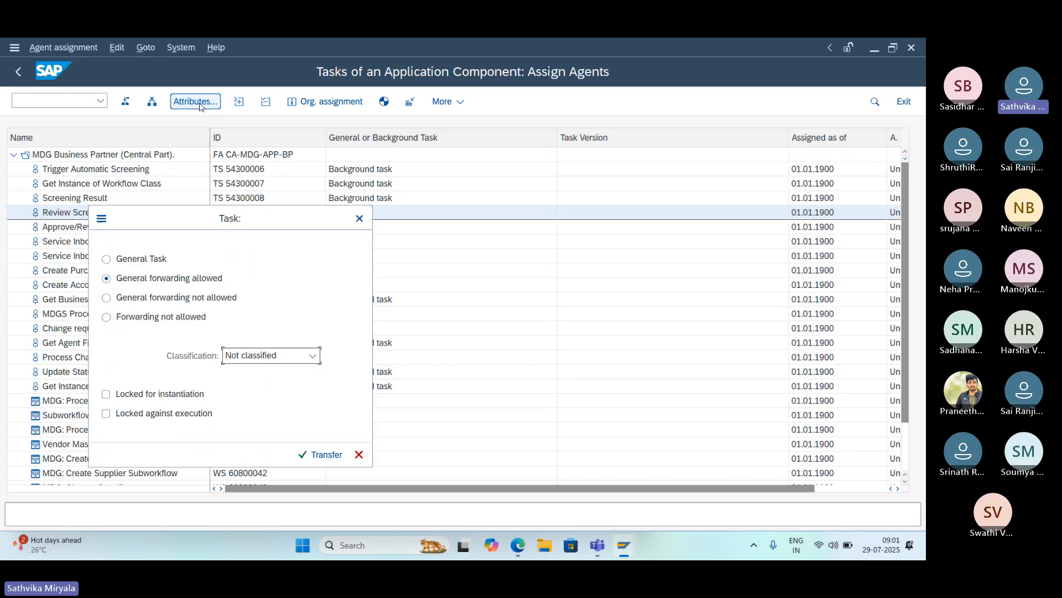
pyautogui.click(107, 259)
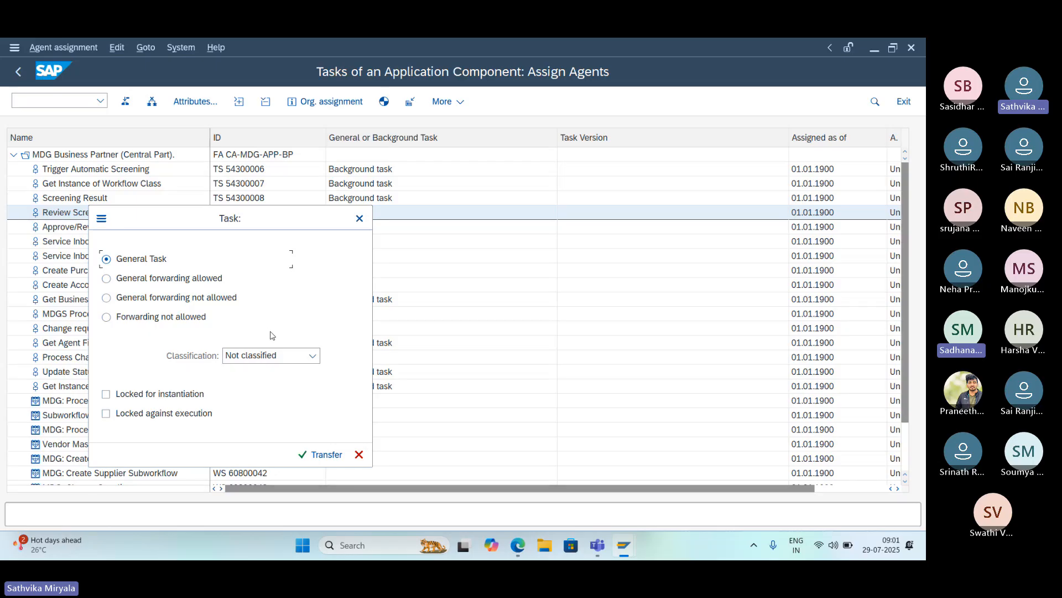
pyautogui.click(313, 356)
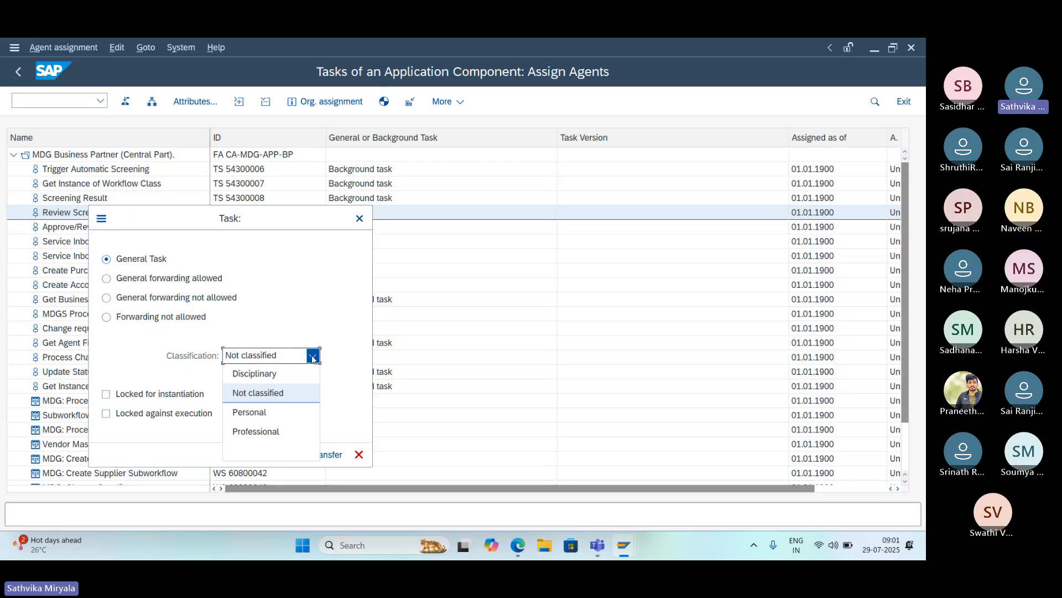
pyautogui.click(308, 332)
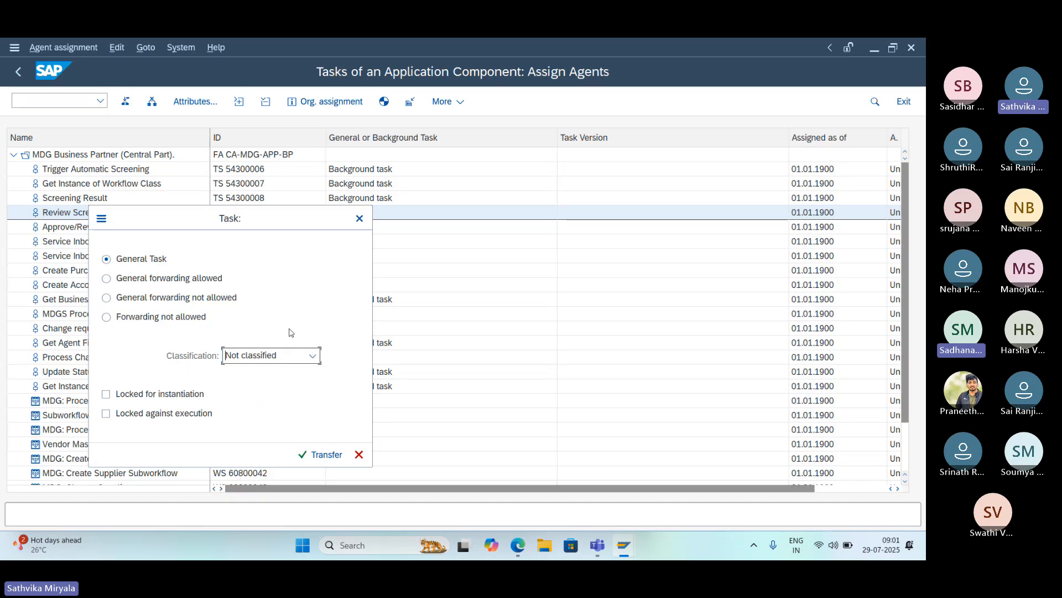
pyautogui.click(309, 455)
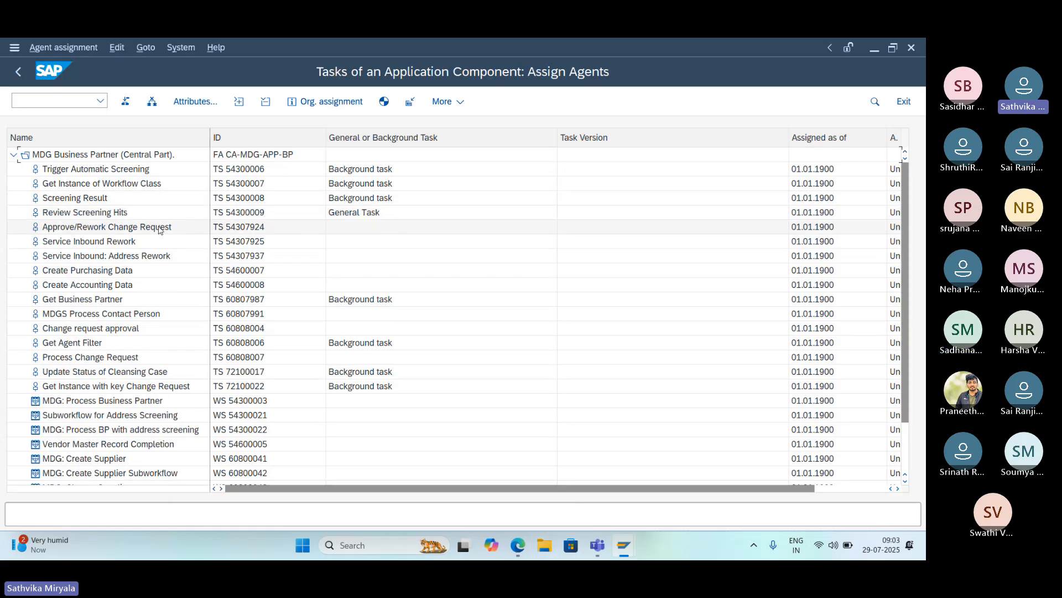
# - Change the attributes of the Approve/Rework Change Request task to General Task and transfer the setting
pyautogui.click(60, 229)
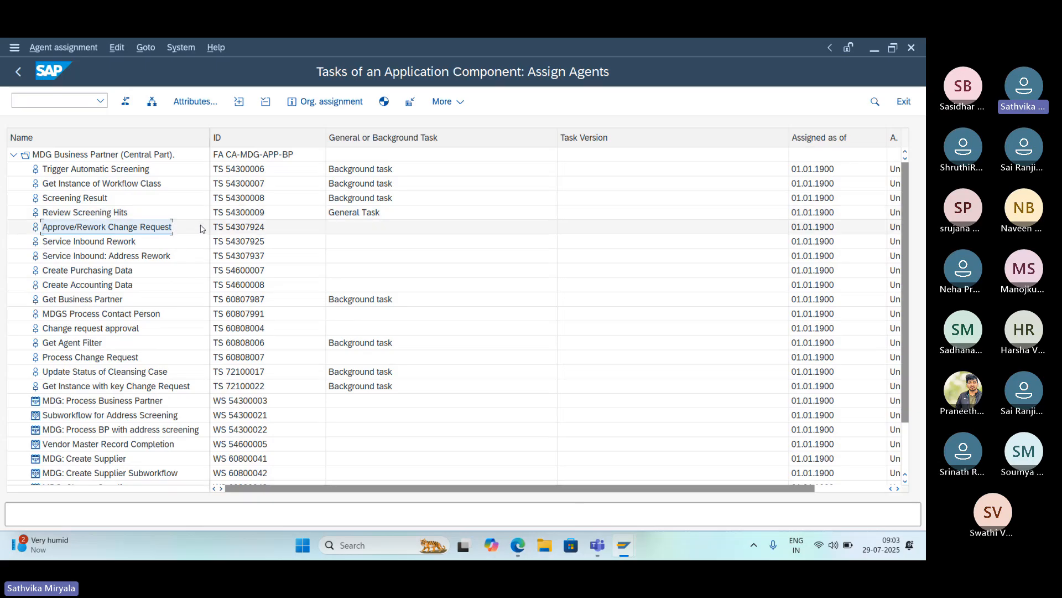
pyautogui.click(211, 101)
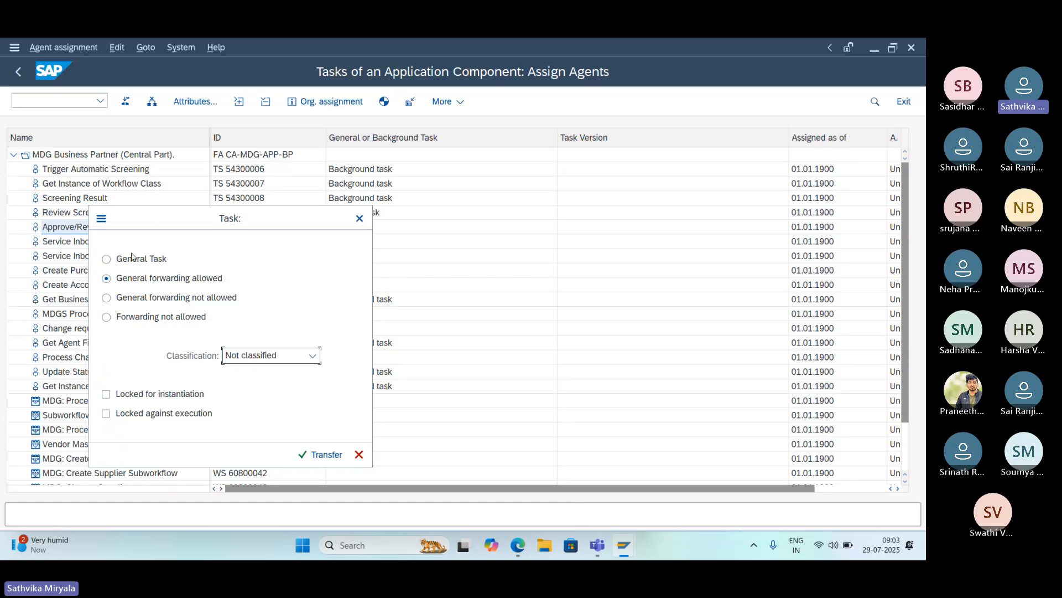
pyautogui.click(108, 259)
pyautogui.click(312, 455)
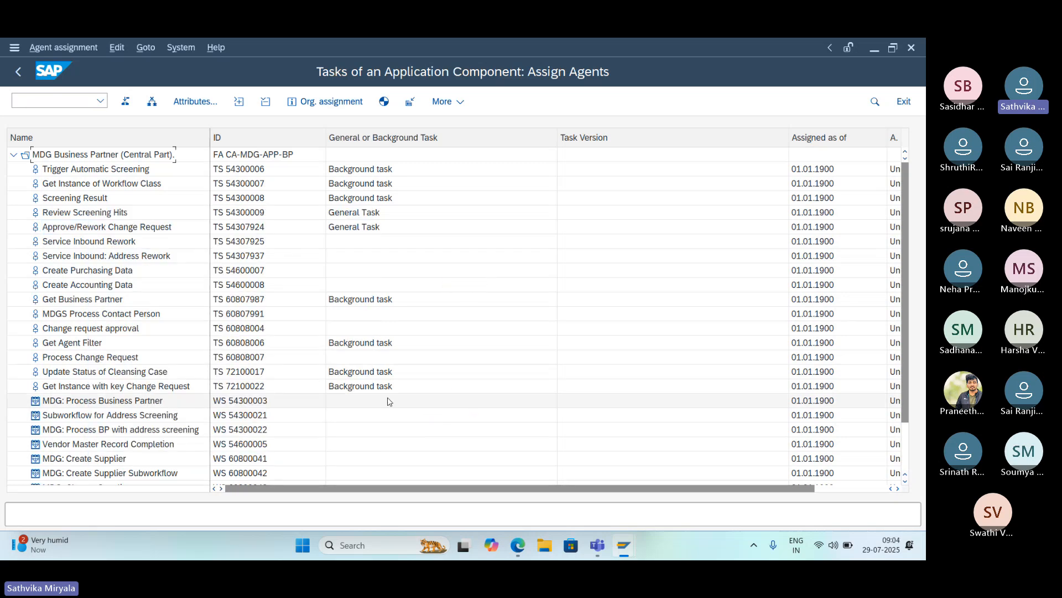
# - Change the attributes of the Service Inbound Rework task to General Task and transfer the setting
pyautogui.click(143, 244)
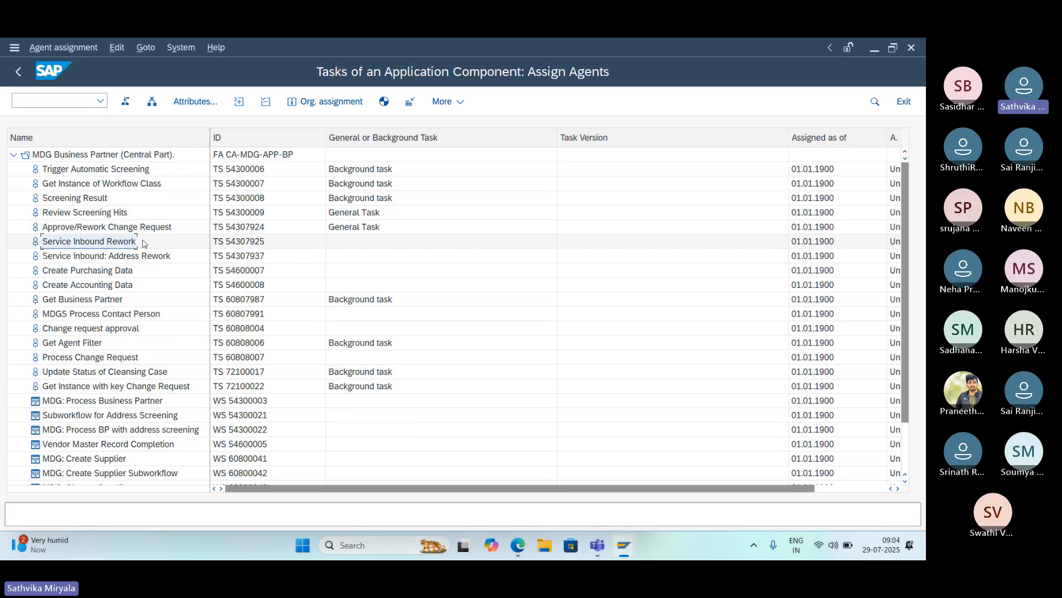
pyautogui.click(203, 101)
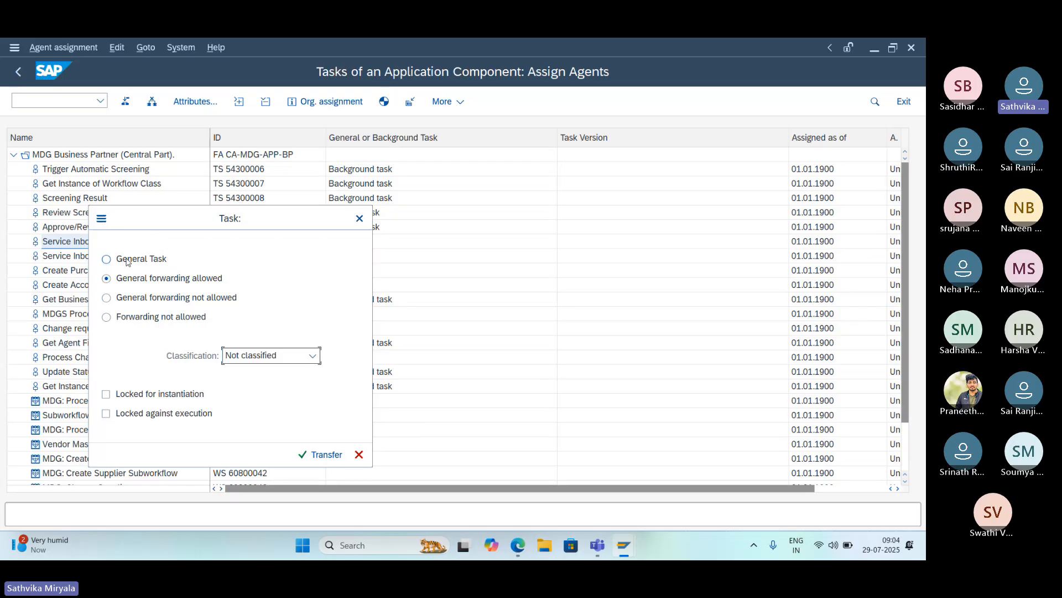
pyautogui.click(128, 260)
pyautogui.click(326, 456)
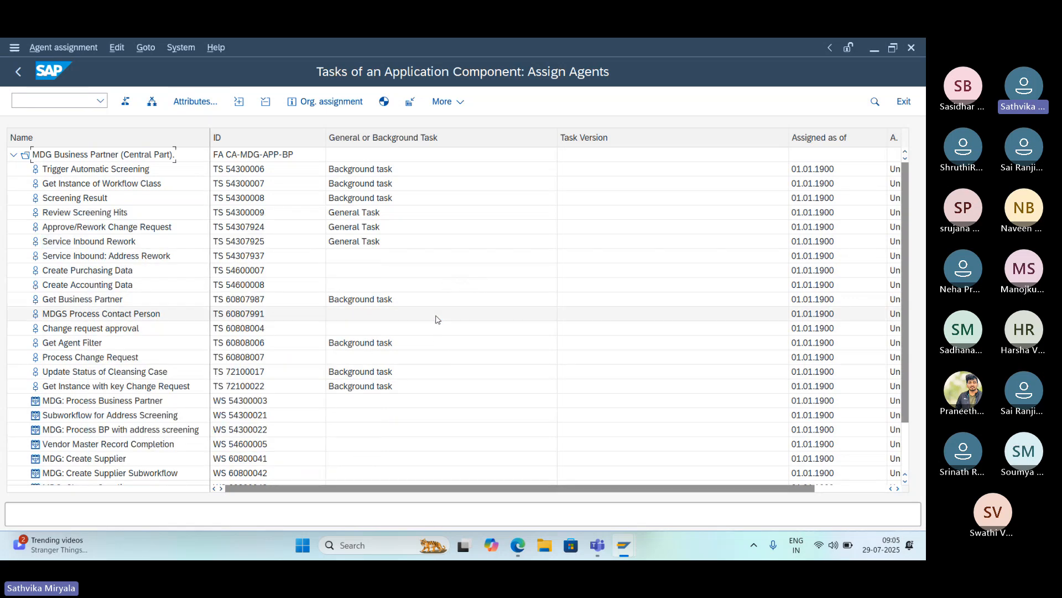
# - Change the attributes of the Service Inbound: Address Rework task to General Task and transfer the setting
pyautogui.click(160, 257)
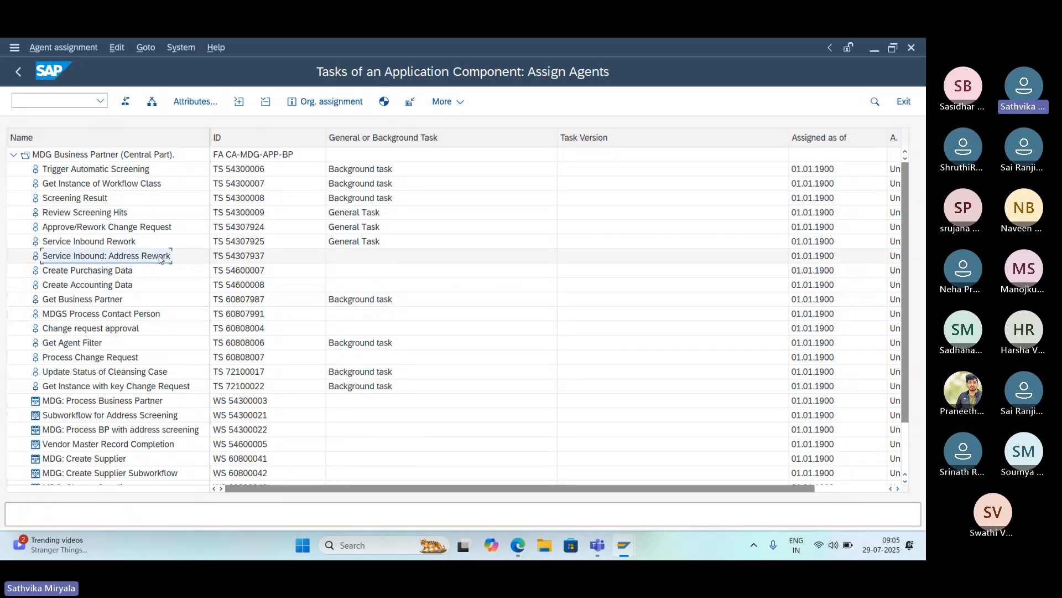
pyautogui.click(193, 101)
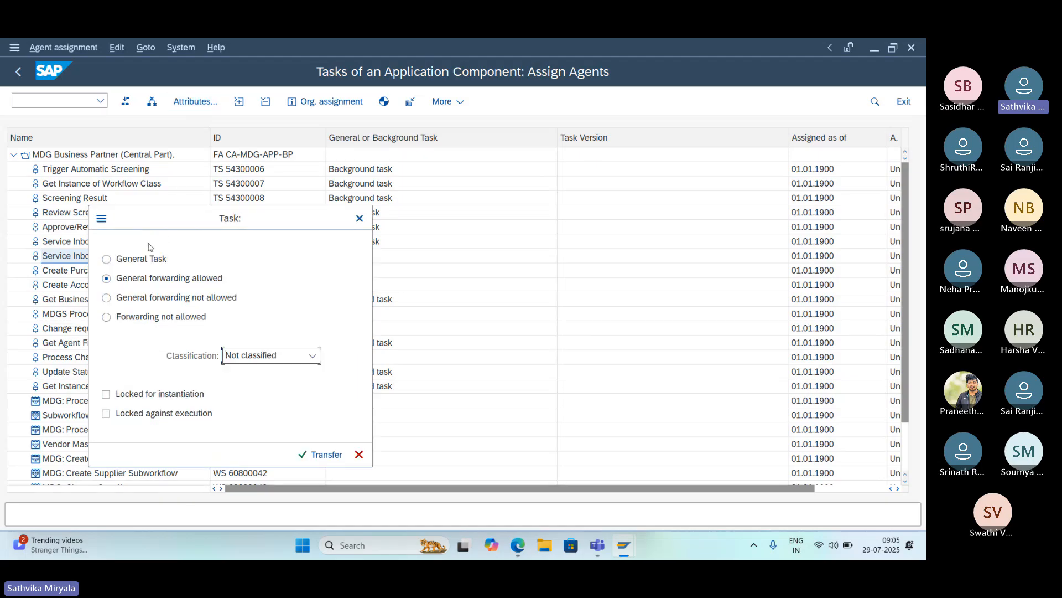
pyautogui.click(141, 260)
pyautogui.click(322, 455)
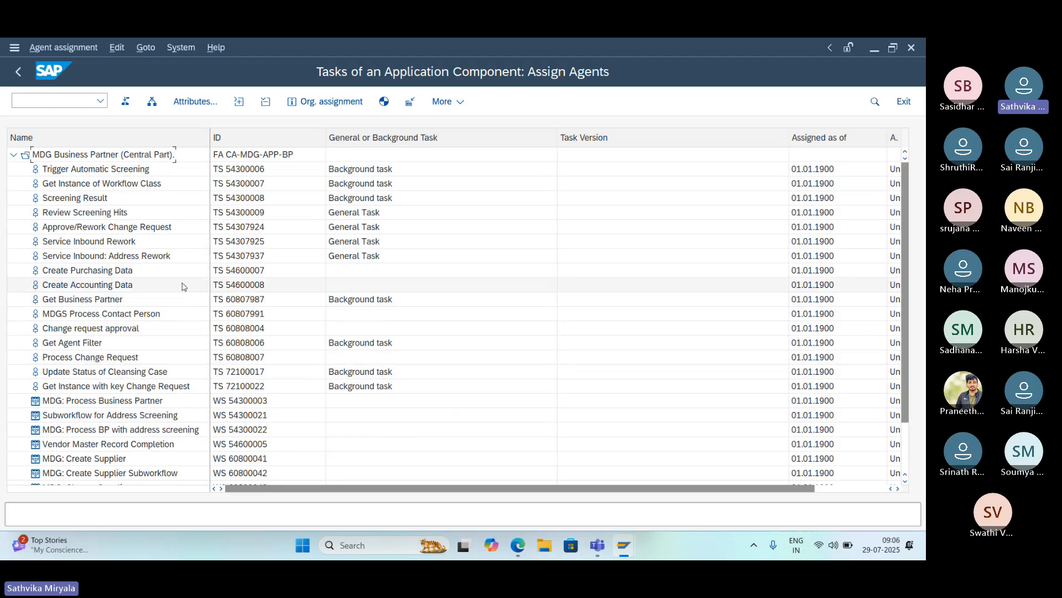
# - Change the attributes of the Create Purchasing Data task to General Task and transfer the setting
pyautogui.click(125, 274)
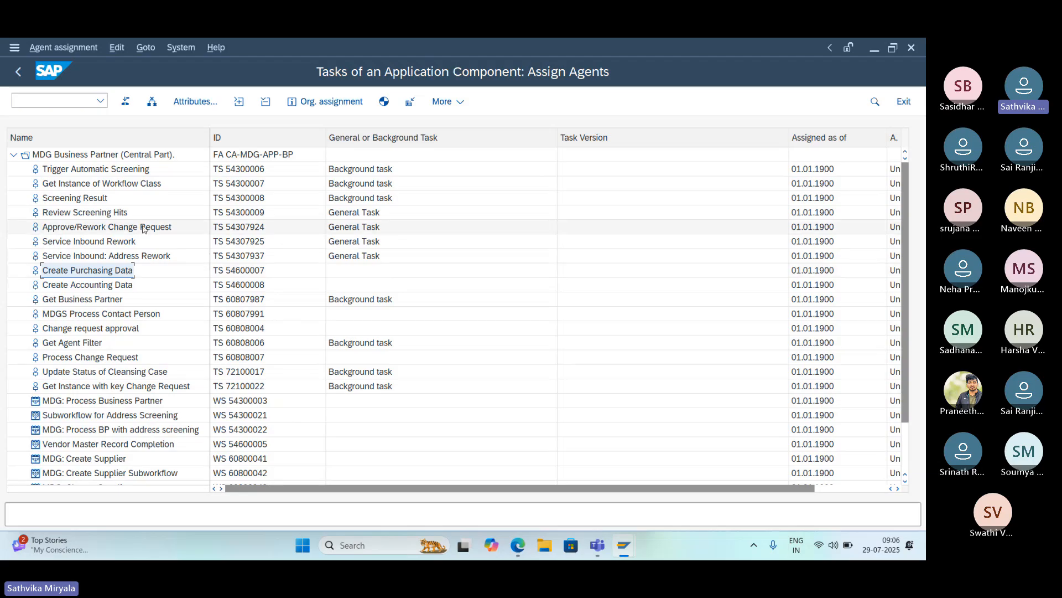
pyautogui.click(194, 102)
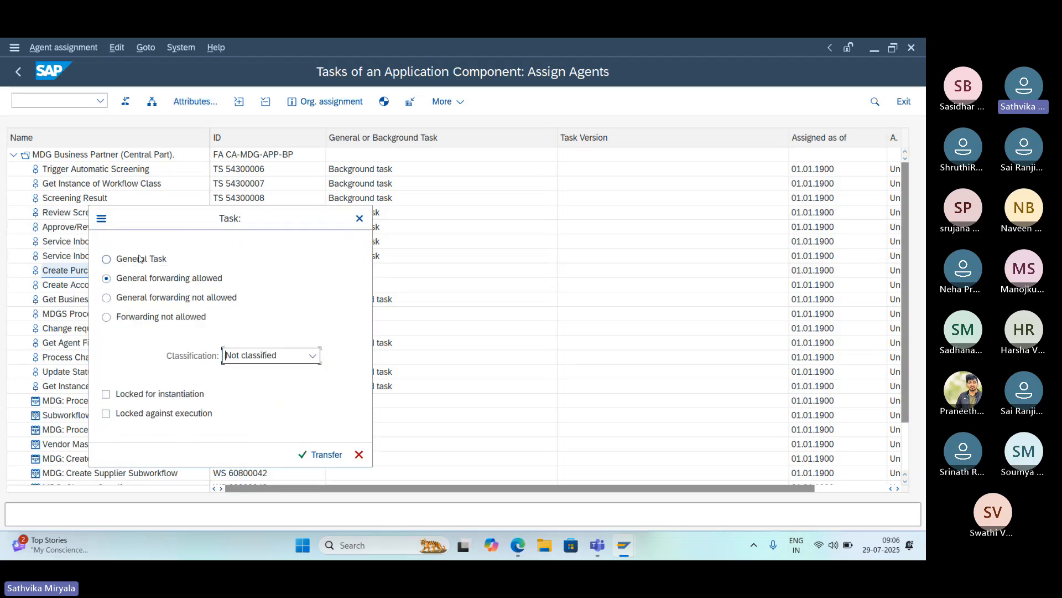
pyautogui.click(139, 258)
pyautogui.click(318, 459)
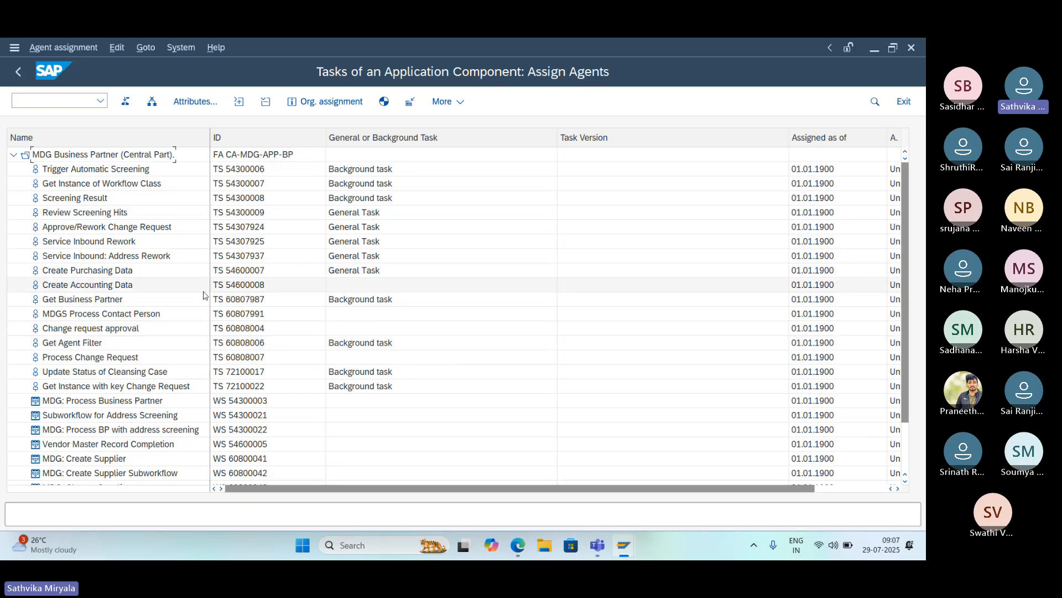
# - Change the attributes of the Create Accounting Data task to General Task and transfer the setting
pyautogui.click(133, 286)
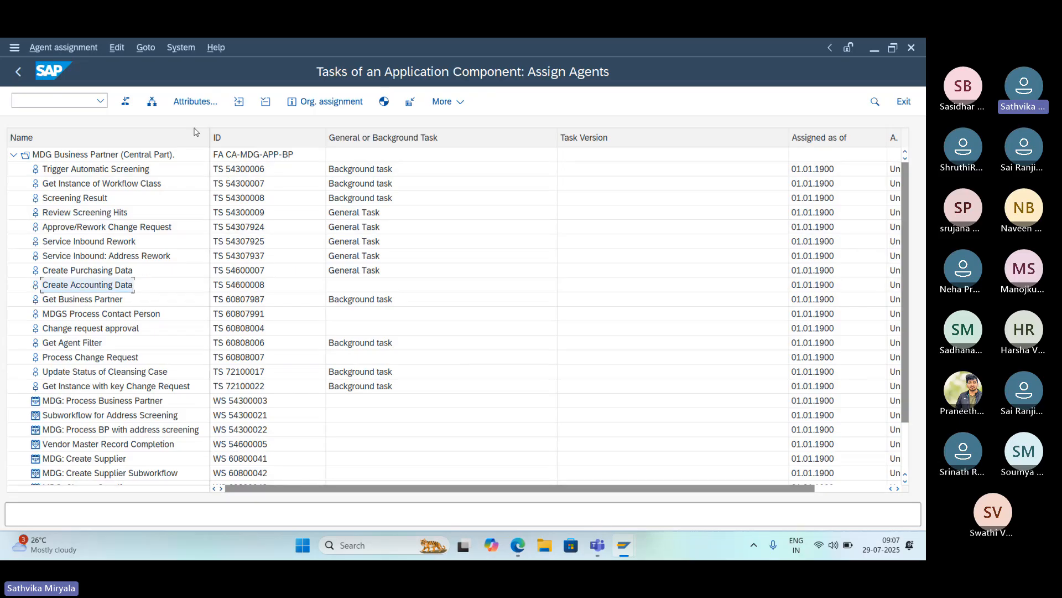
pyautogui.click(195, 102)
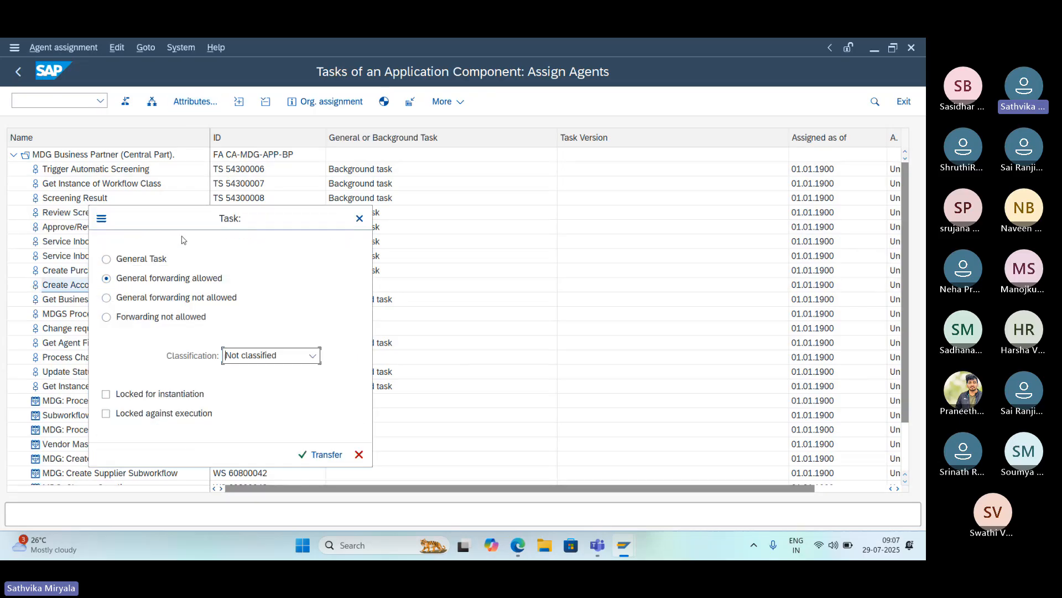
pyautogui.click(143, 260)
pyautogui.click(319, 459)
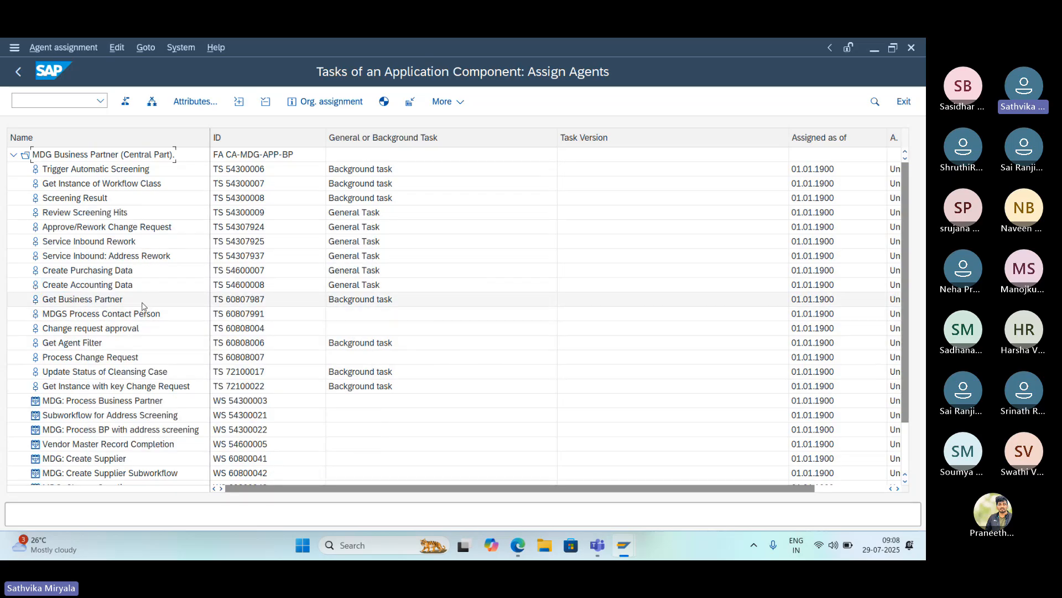
# - Try to change the attributes of the Get Business Partner task
pyautogui.click(116, 304)
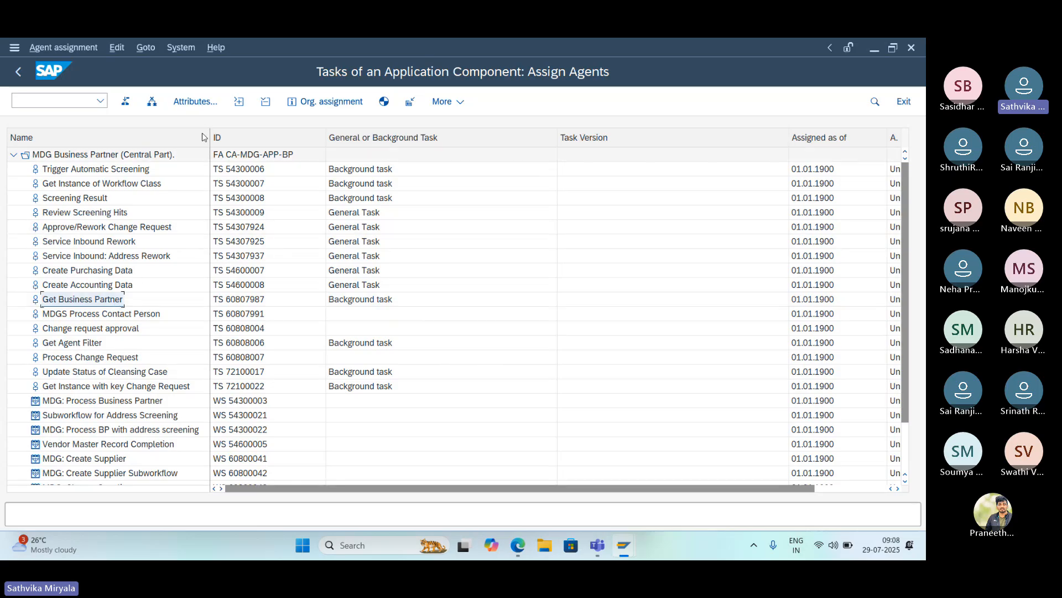
pyautogui.click(200, 106)
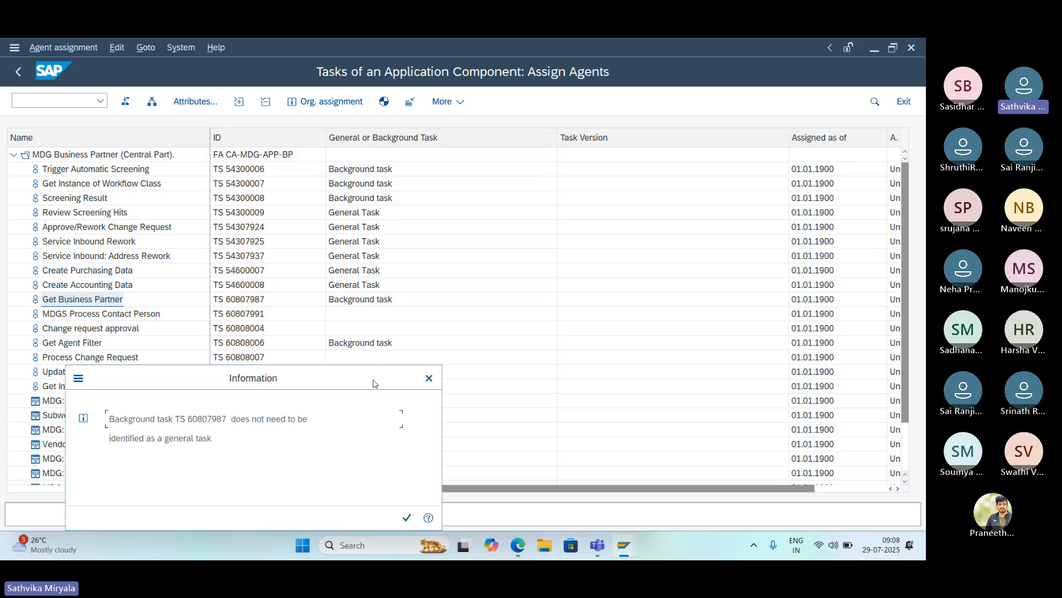
pyautogui.click(409, 515)
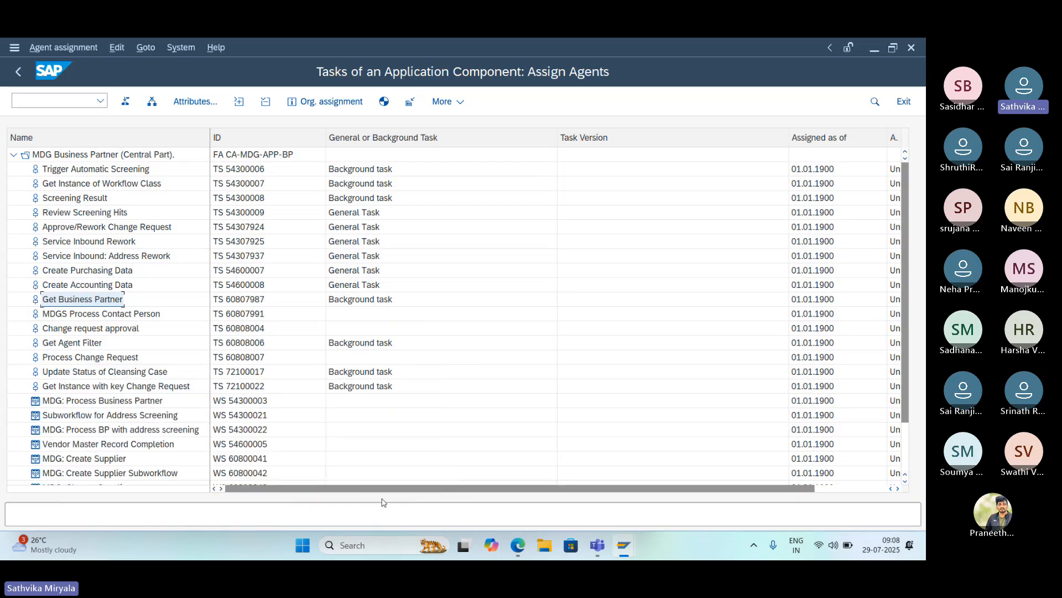
# - Change the attributes of the MDGS Process Contact Person task to General Task and transfer the setting
pyautogui.click(131, 320)
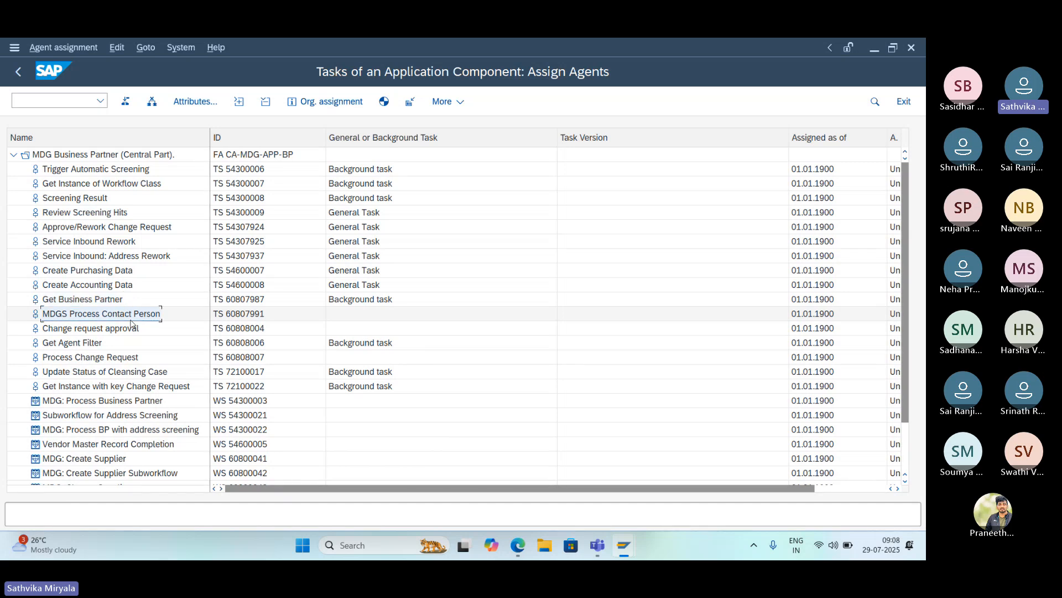
pyautogui.click(193, 104)
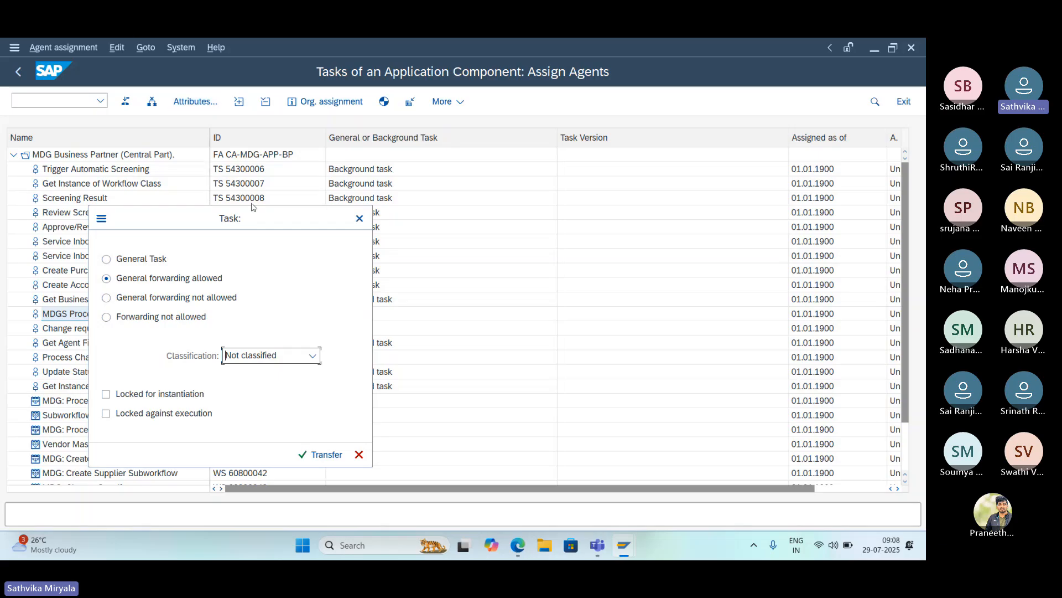
pyautogui.click(107, 259)
pyautogui.click(319, 457)
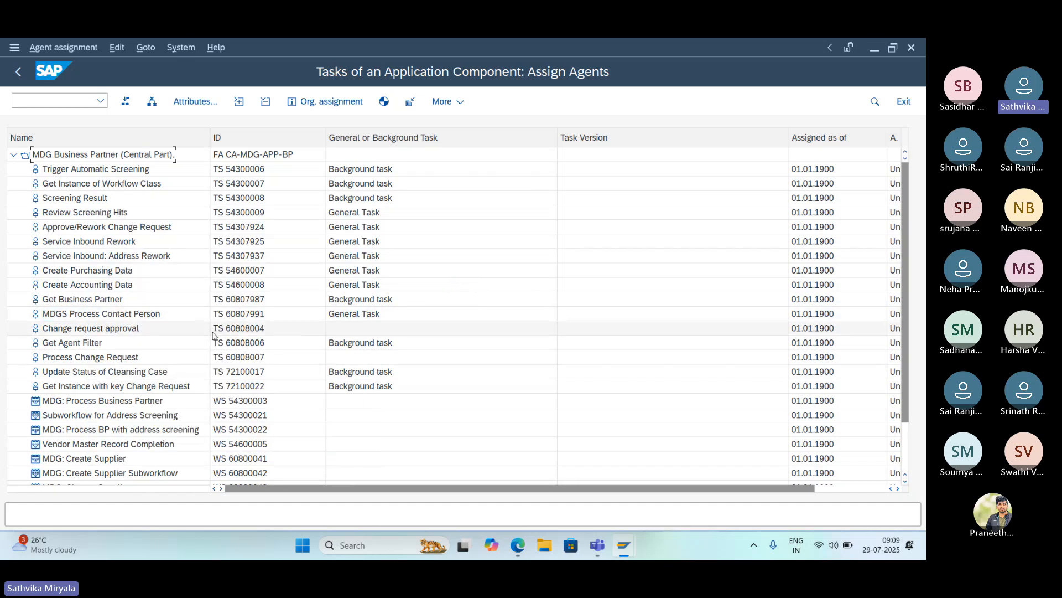
# - Change the attributes of the Change request approval task to General Task and transfer the setting
pyautogui.click(129, 329)
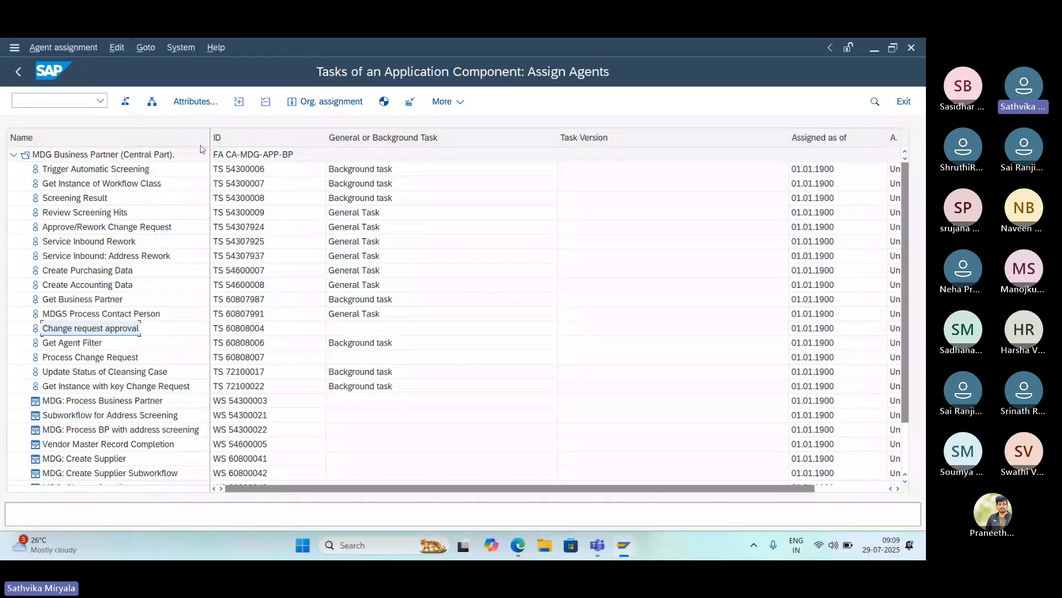
pyautogui.click(196, 101)
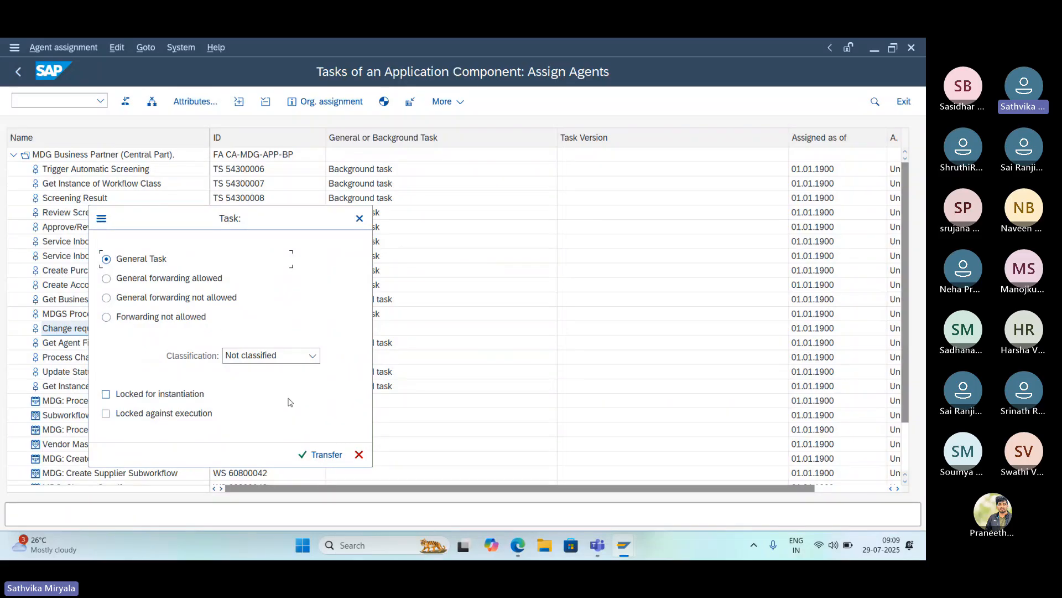
pyautogui.click(319, 458)
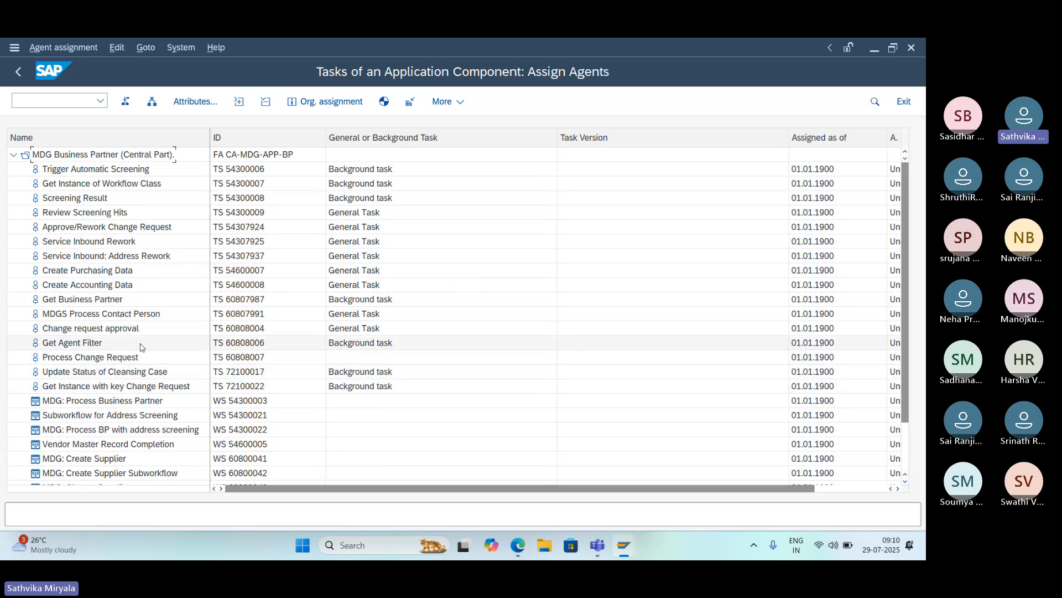
# - Change the attributes of the Process Change Request task to General Task and transfer the setting
pyautogui.click(94, 344)
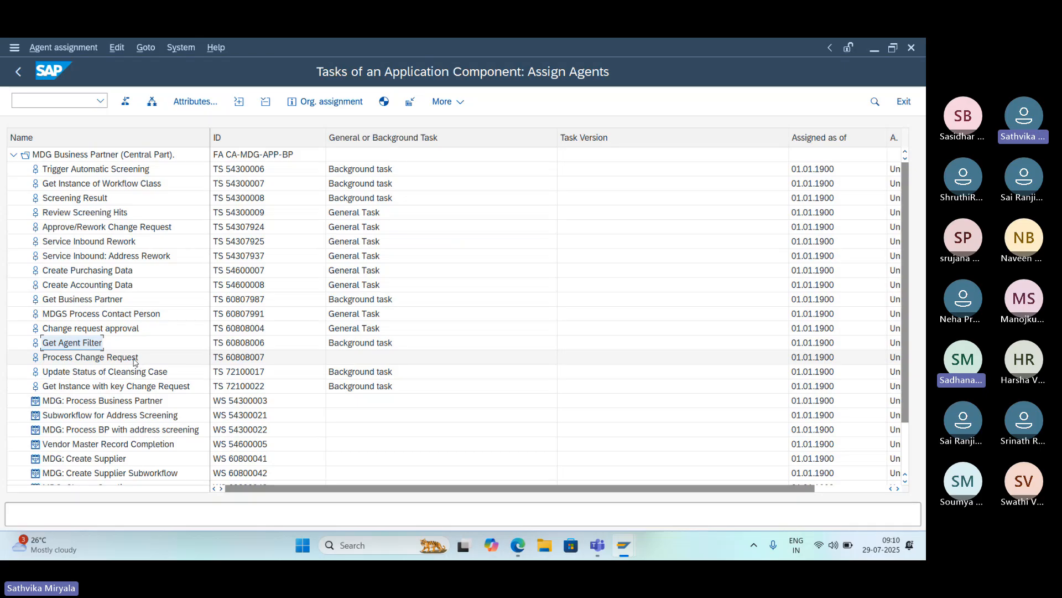
pyautogui.click(120, 360)
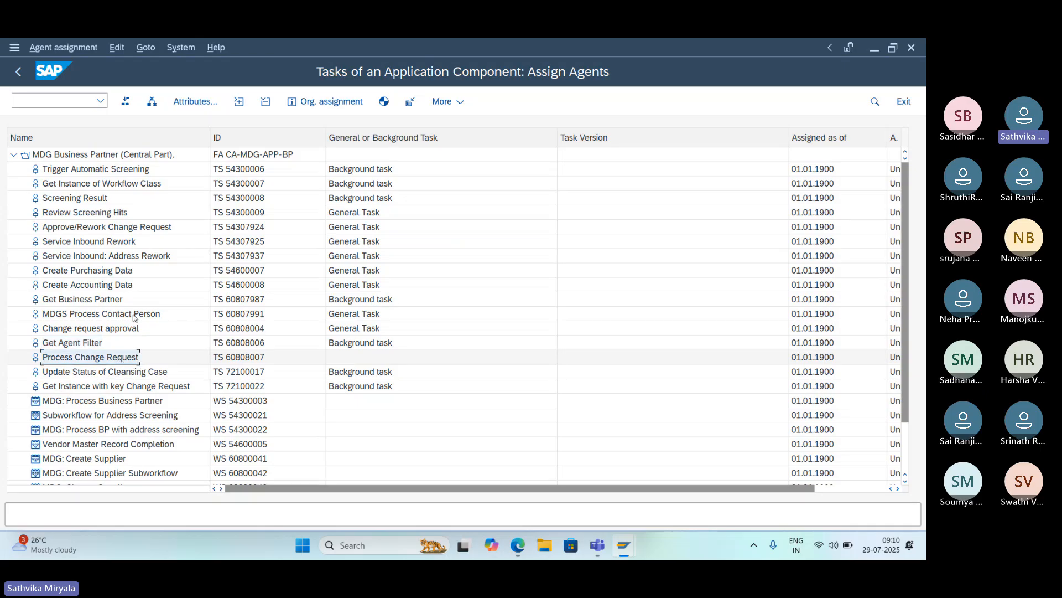
pyautogui.click(193, 102)
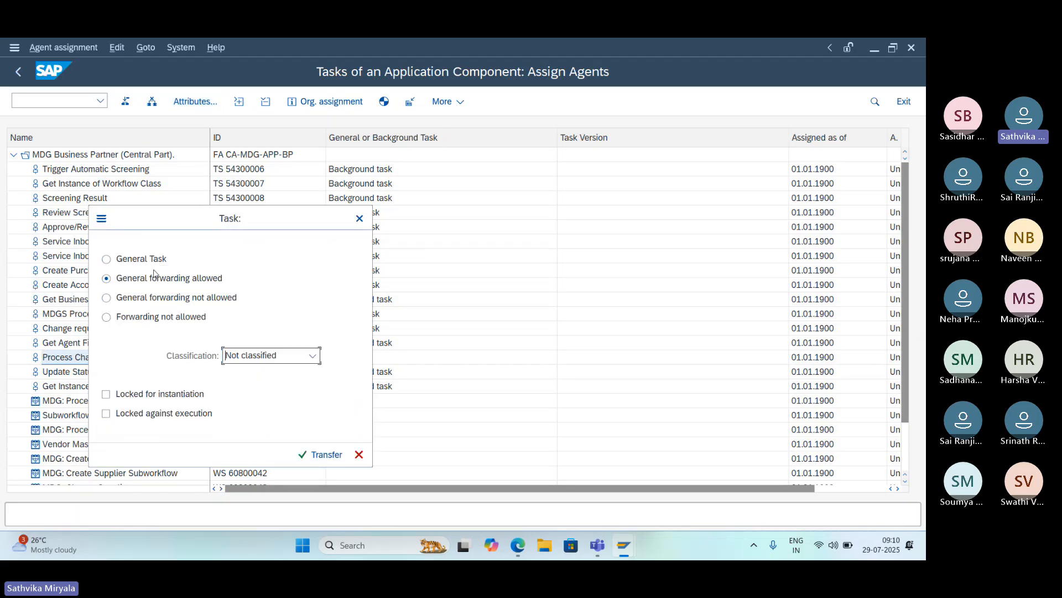
pyautogui.click(120, 261)
pyautogui.click(312, 455)
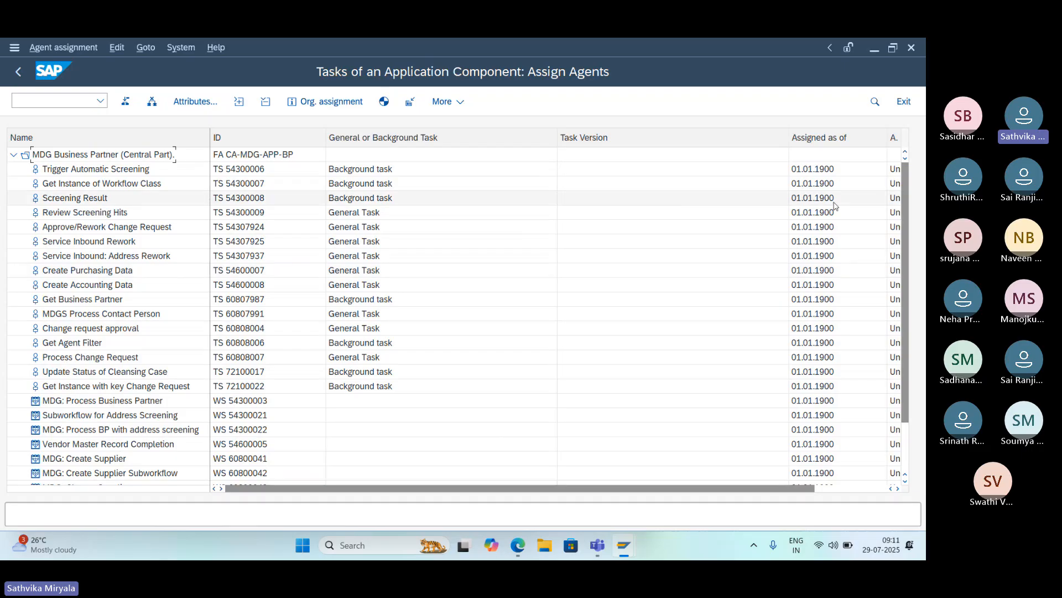
pyautogui.click(533, 52)
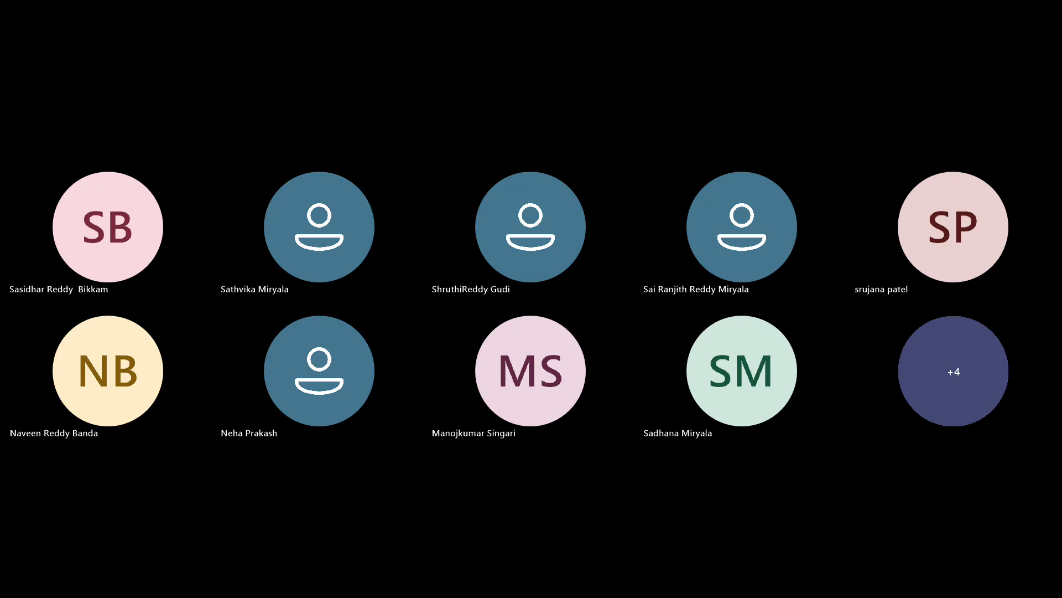